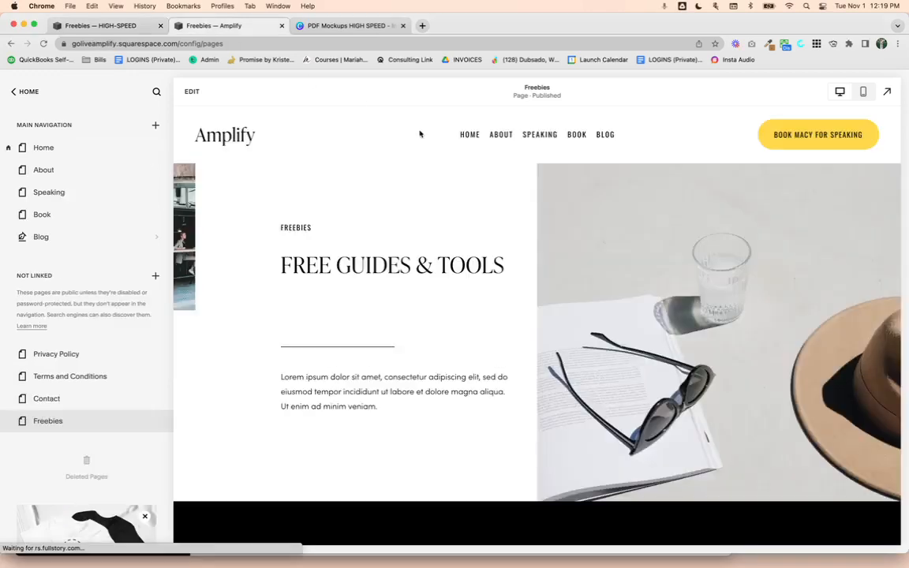
Examine the Amplify site's Freebies page header and open its Home page to review the template's styling
scroll(558, 290, "down", 3)
scroll(536, 252, "up", 3)
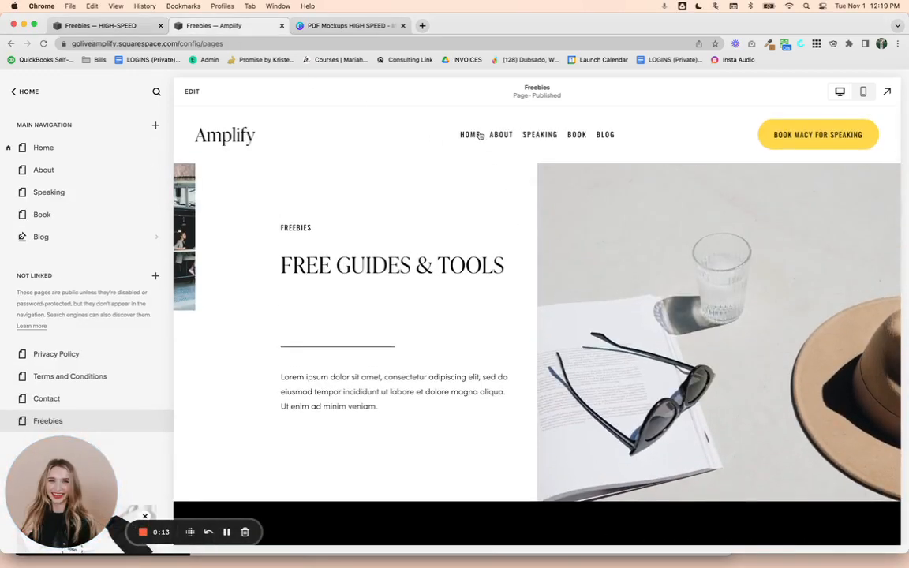
left_click(473, 134)
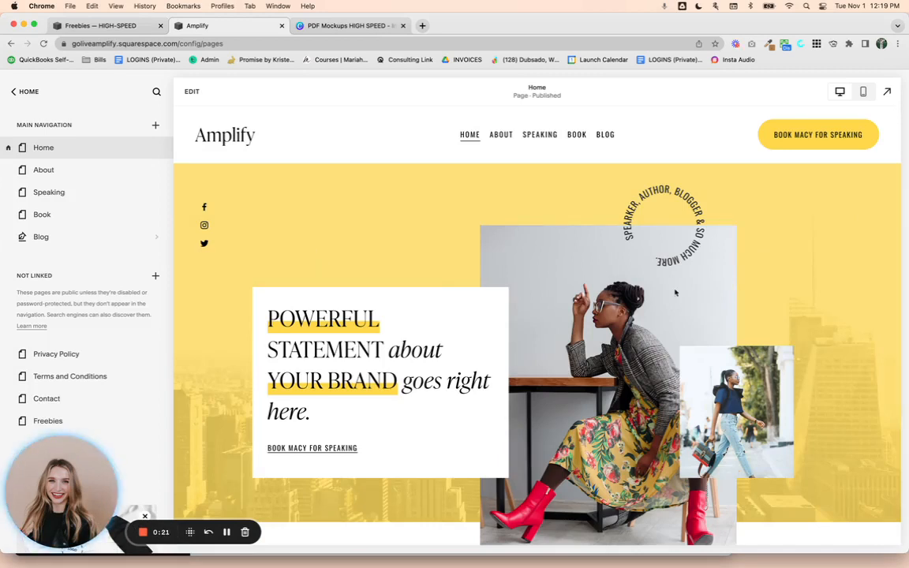
scroll(677, 289, "down", 3)
scroll(683, 283, "up", 3)
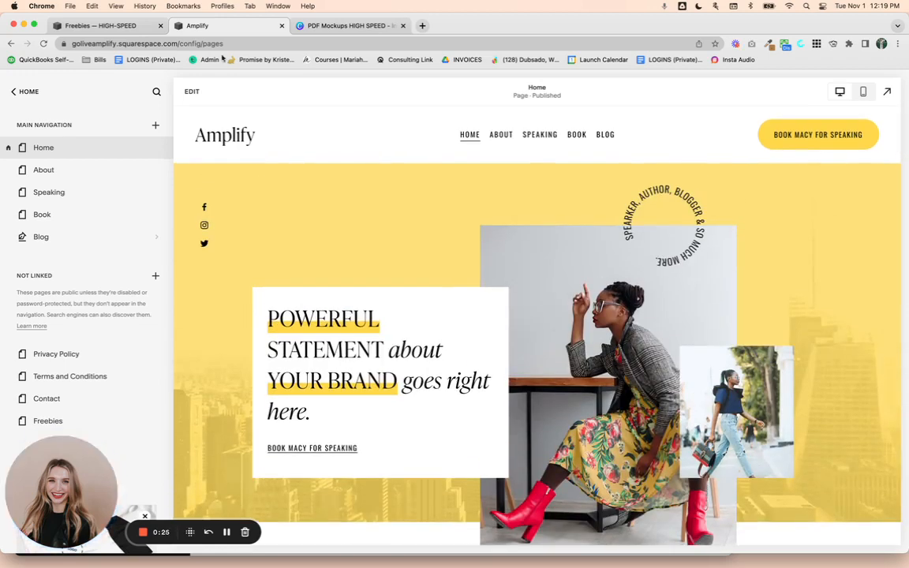
Switch to the HIGH-SPEED site and examine its Freebies page from the hero section down to the final call to action
left_click(110, 25)
scroll(290, 289, "down", 3)
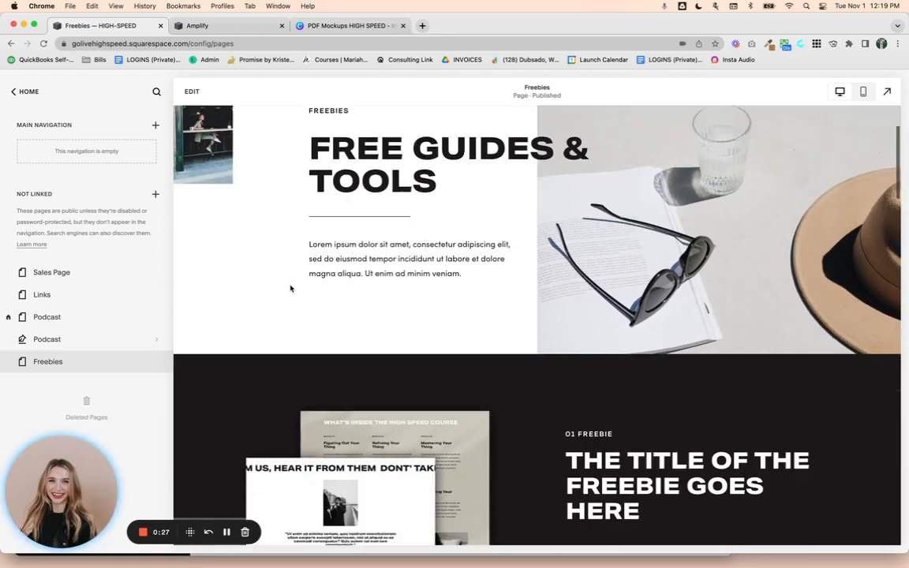
scroll(290, 288, "down", 10)
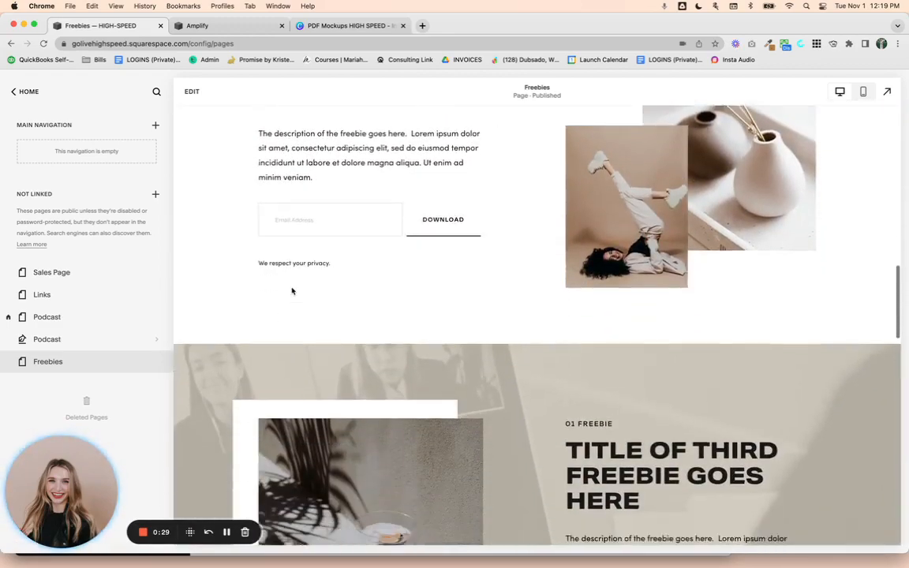
scroll(291, 291, "down", 10)
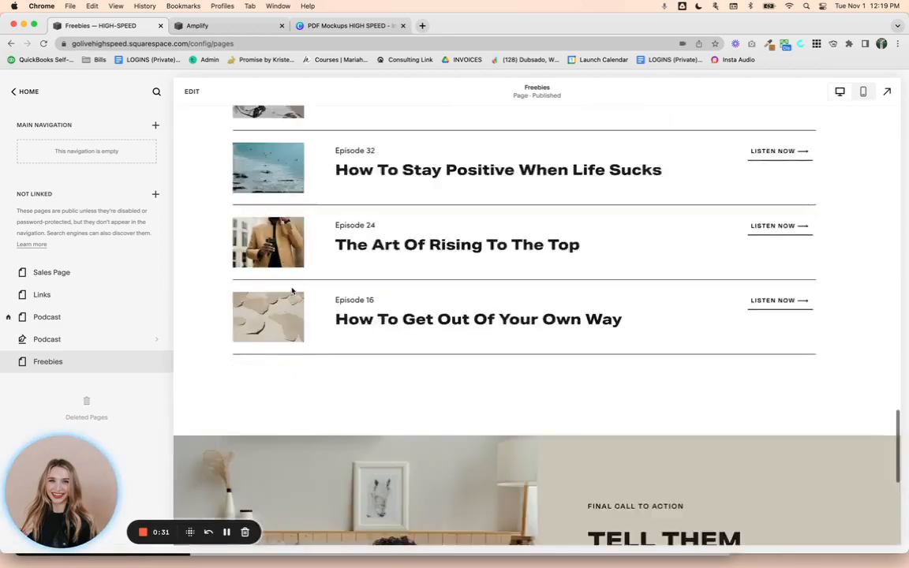
scroll(292, 291, "down", 5)
scroll(292, 289, "up", 15)
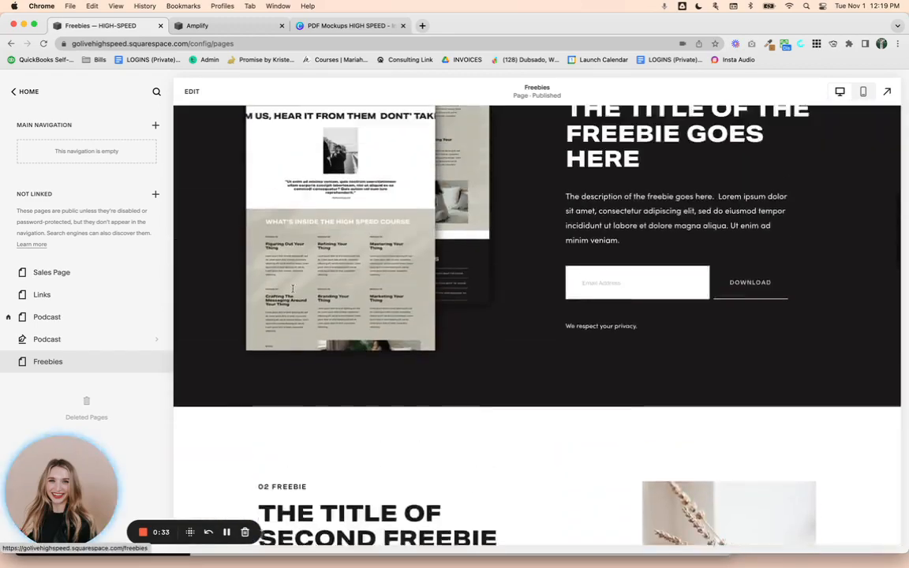
scroll(292, 289, "up", 8)
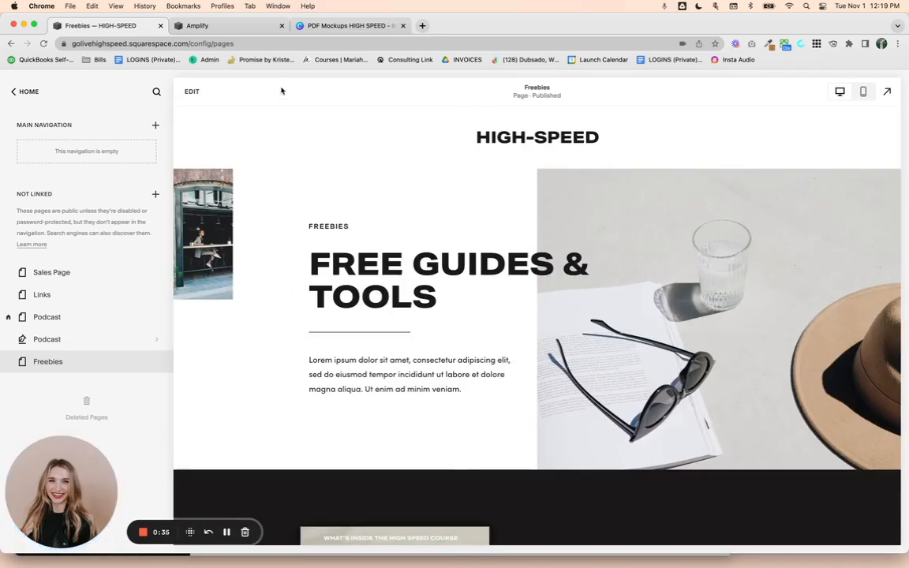
Return to the Amplify site, open its Freebies page and examine how all its sections look in this template
left_click(213, 32)
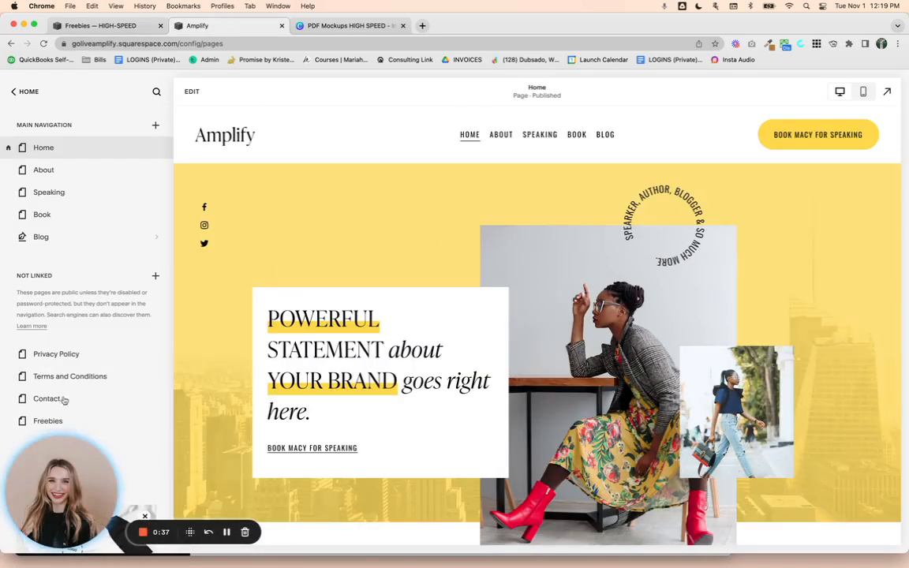
left_click(88, 424)
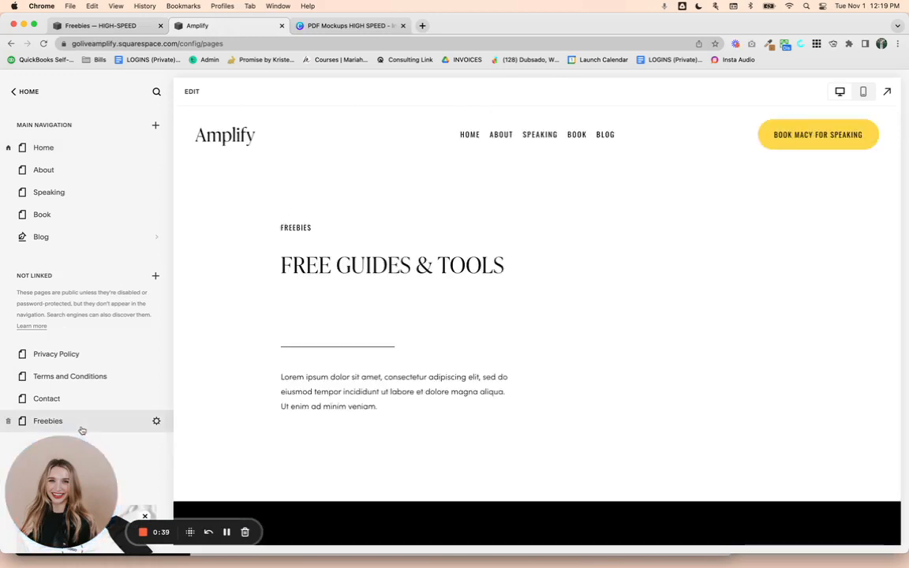
scroll(410, 277, "down", 15)
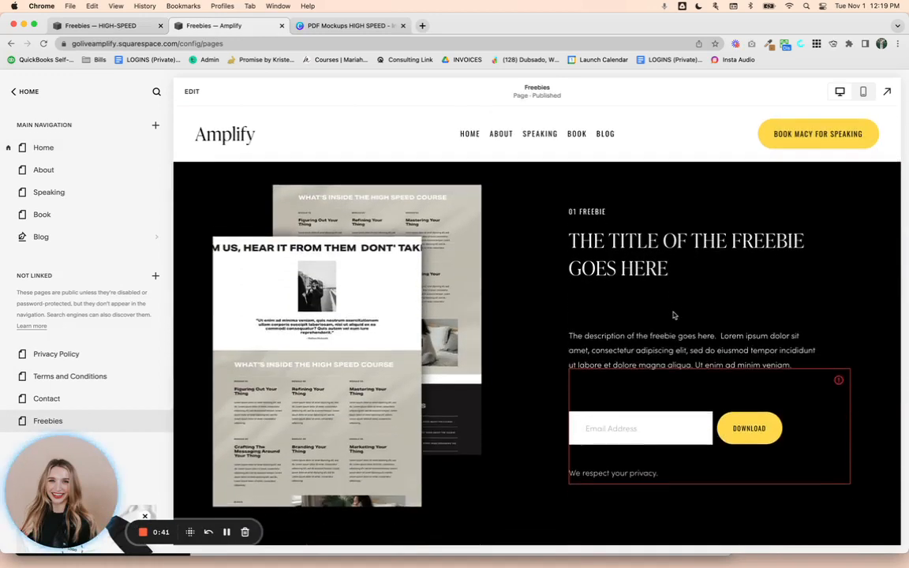
scroll(409, 277, "down", 8)
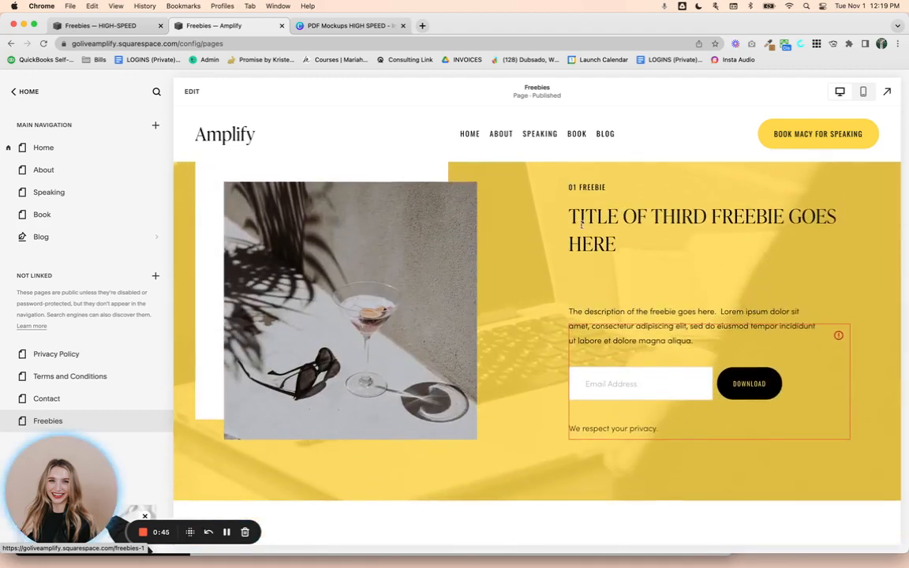
scroll(571, 243, "down", 10)
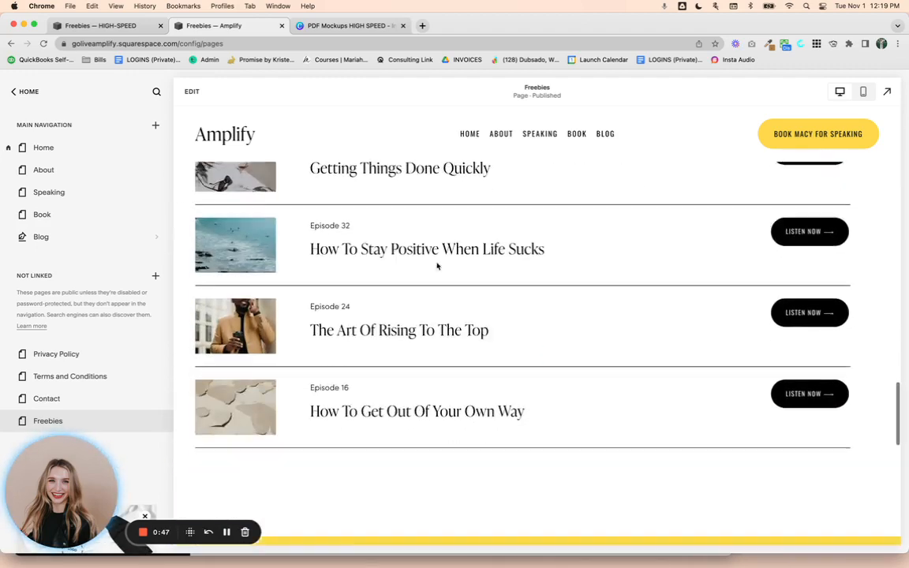
scroll(436, 266, "down", 5)
scroll(422, 257, "up", 20)
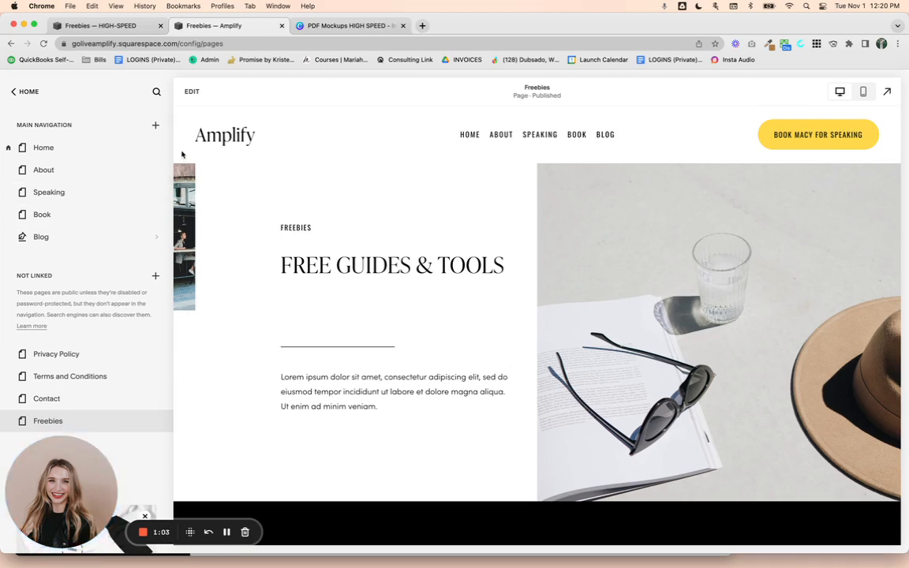
Open the Freebies page for editing and widen the narrow street café photo in the hero section toward the heading
left_click(197, 92)
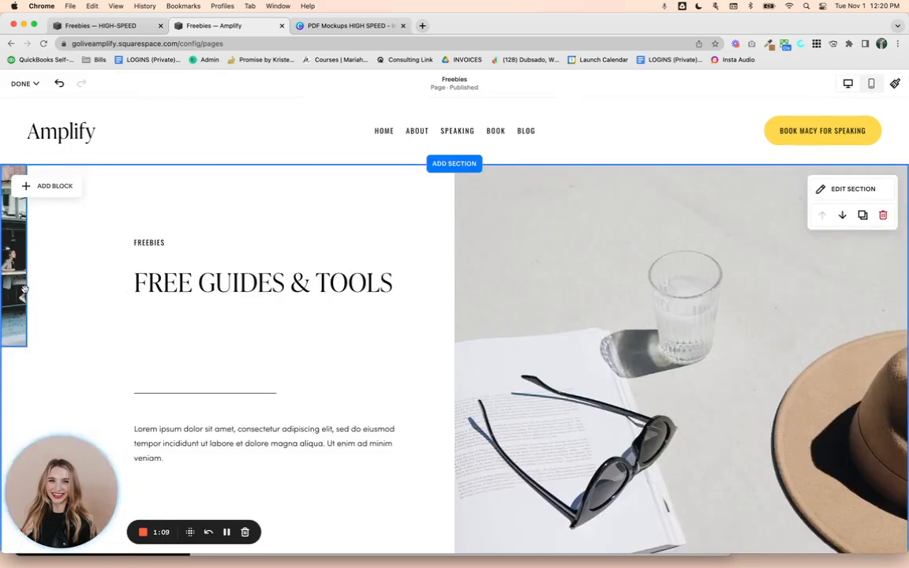
left_click(23, 261)
left_click_drag(27, 253, 67, 255)
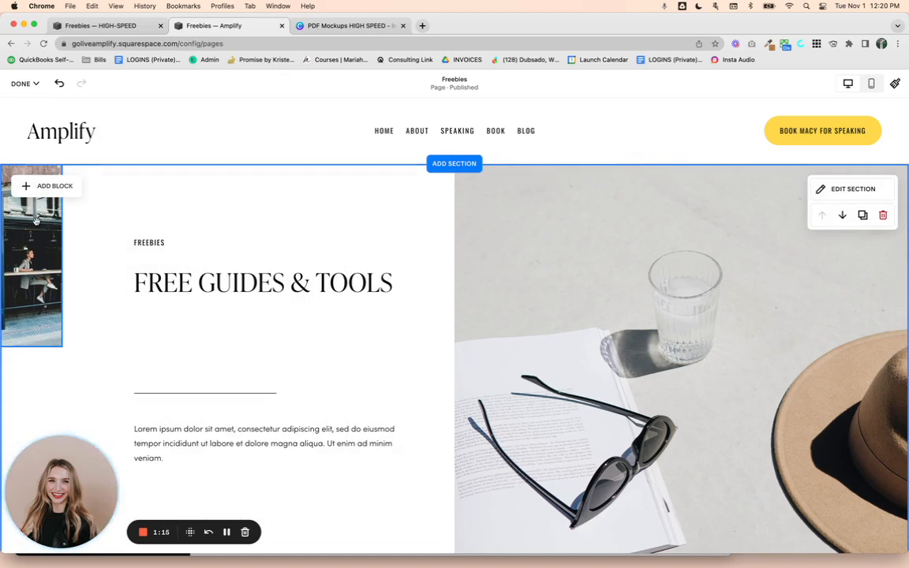
Shorten the hero heading's text block to fit its text and move the divider line and paragraph up beneath it
left_click(355, 364)
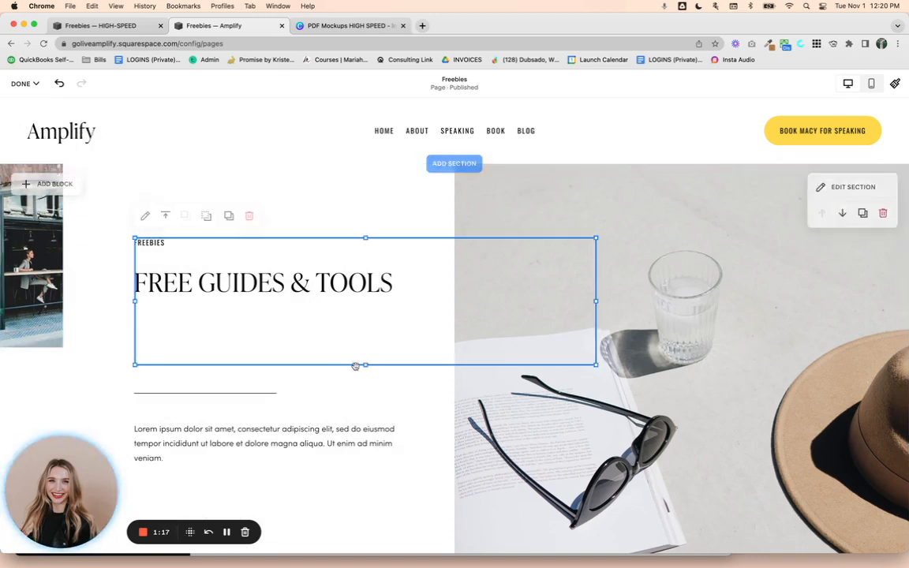
left_click_drag(355, 366, 357, 309)
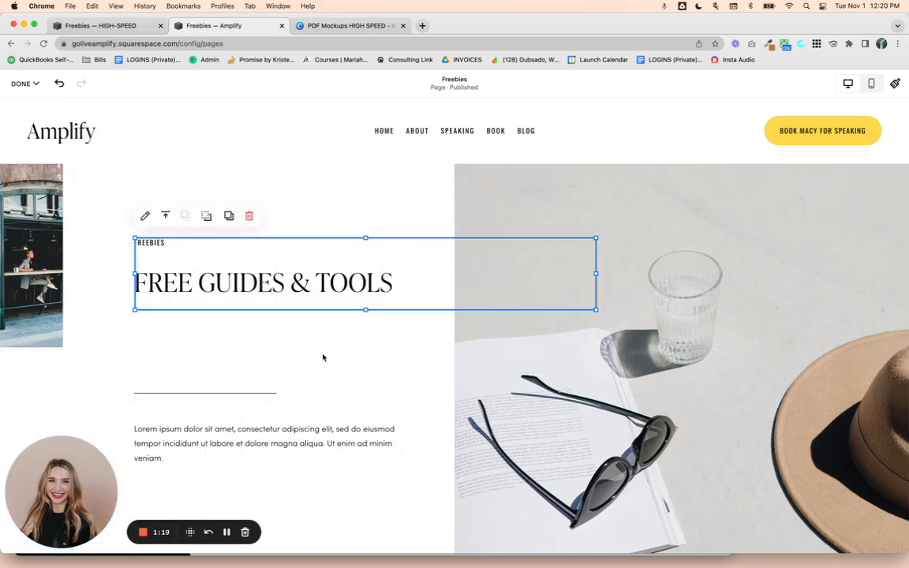
left_click(321, 355)
left_click_drag(139, 354, 323, 498)
left_click_drag(290, 444, 287, 375)
scroll(389, 483, "down", 1)
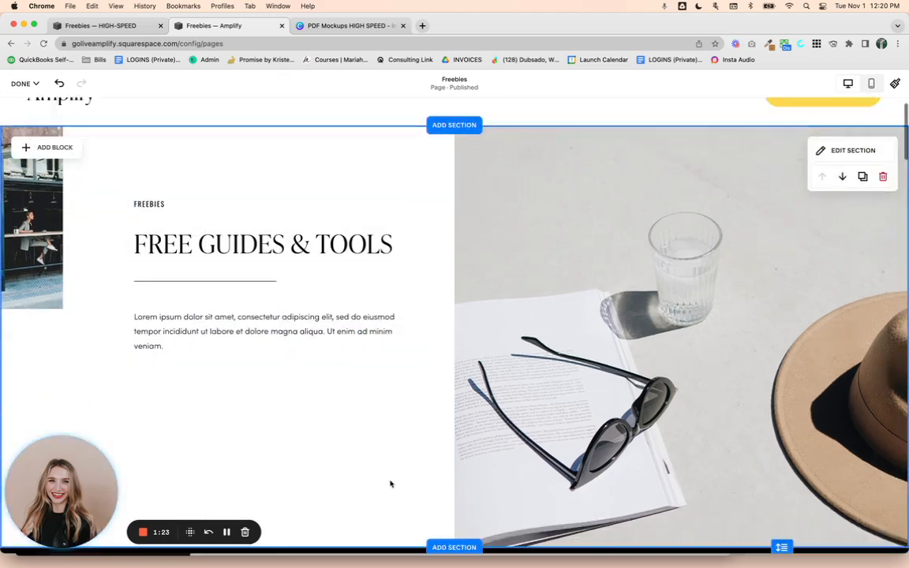
scroll(391, 482, "down", 1)
scroll(331, 462, "up", 2)
left_click(654, 507)
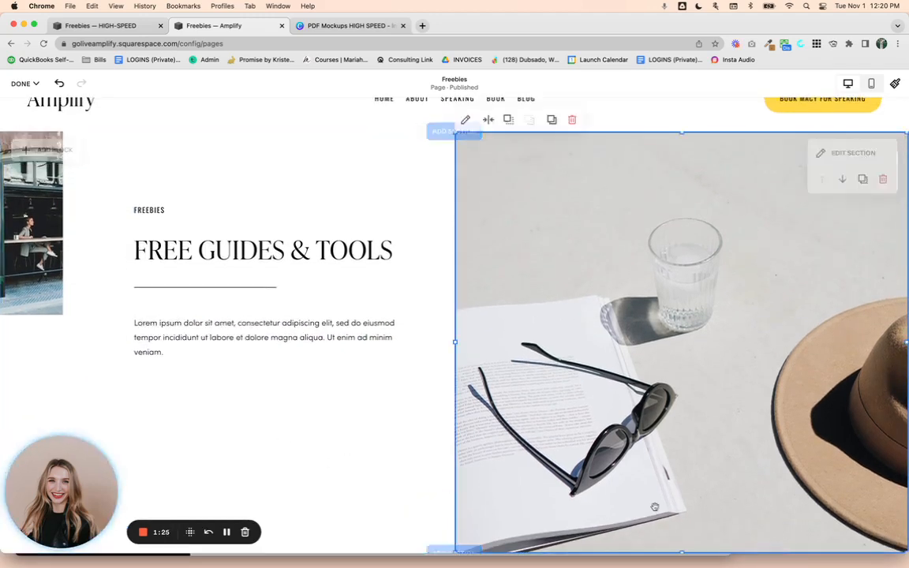
Move the divider line and paragraph together back down, leaving more room beneath the hero heading
left_click_drag(335, 452, 182, 219)
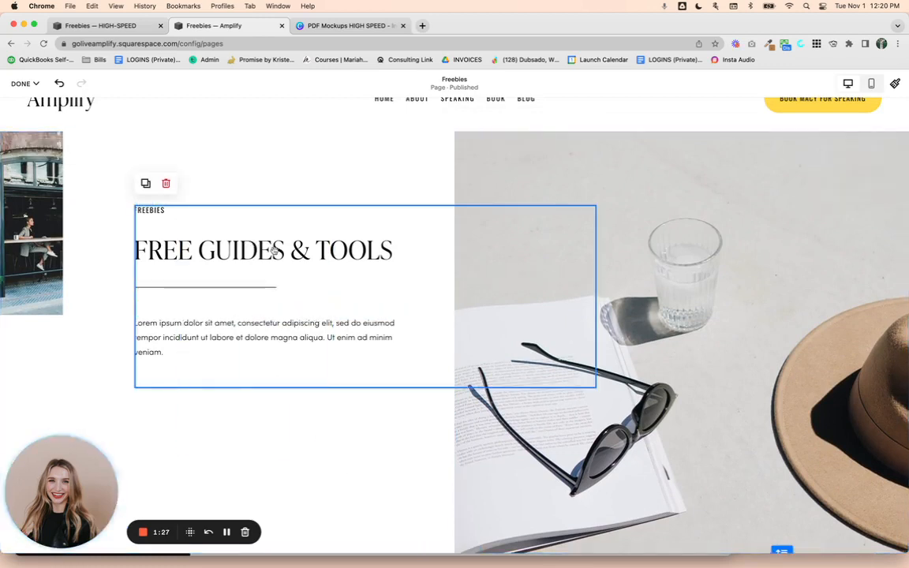
left_click_drag(276, 422, 227, 287)
left_click_drag(231, 325, 229, 349)
Narrow the heading's text block to the large photo's edge and extend the heading to "FREE GUIDES & TOOLS FOR YOU TO DOWNLOAD"
left_click(438, 270)
left_click(411, 252)
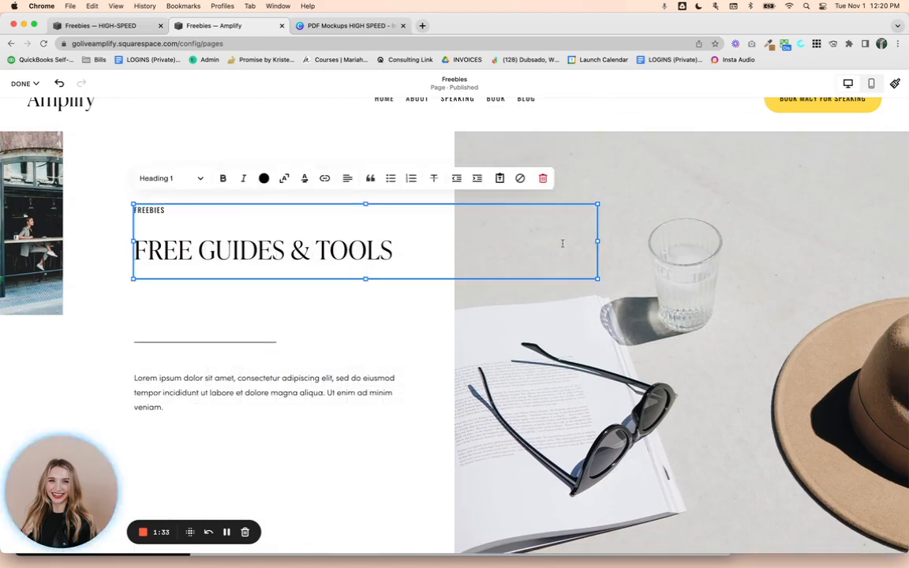
left_click_drag(598, 240, 454, 243)
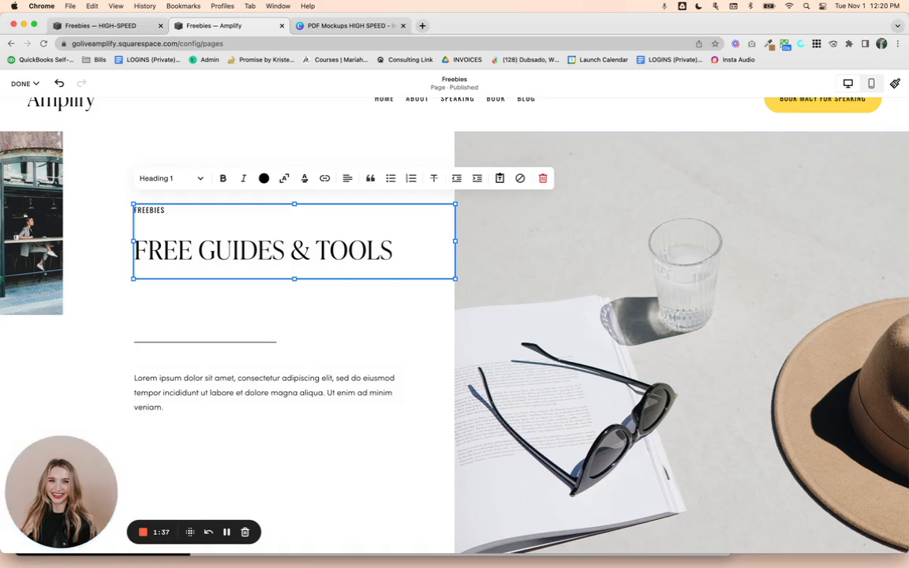
type("FOR YOU TO")
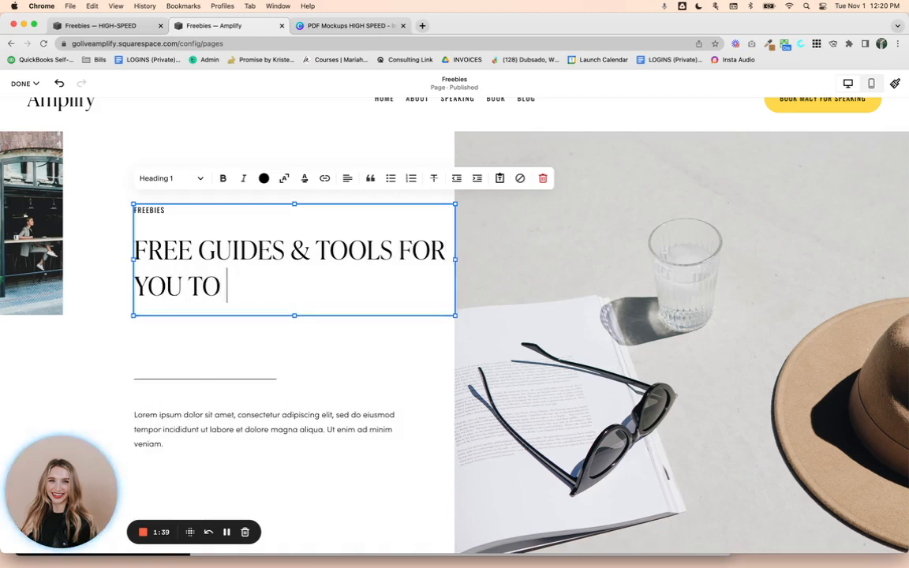
type(" DOWNLAOD")
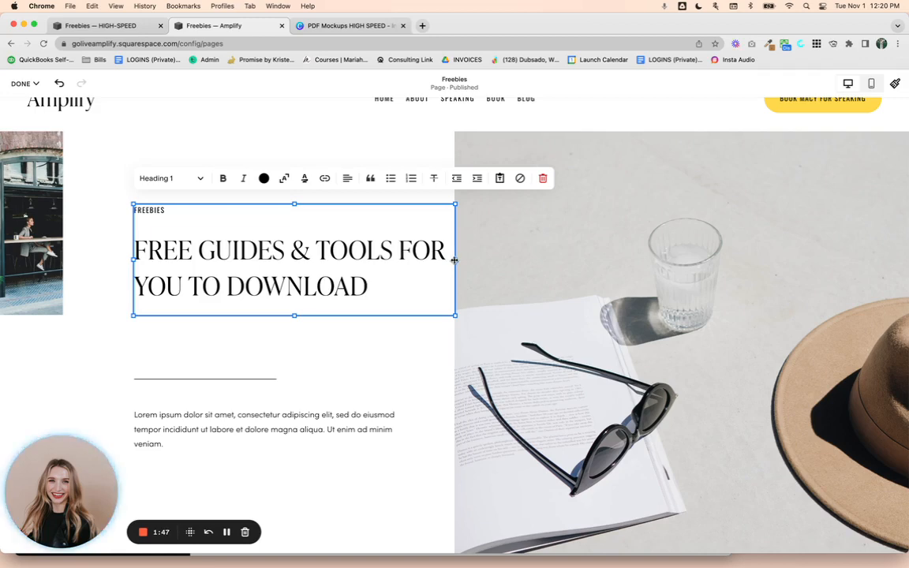
Insert a line break after "TOOLS" in the hero heading so the second line reads "FOR YOU TO DOWNLOAD"
mouse_move(454, 260)
left_mouse_down()
mouse_move(420, 259)
mouse_move(431, 277)
mouse_move(444, 273)
left_mouse_up()
left_click(398, 374)
left_click(413, 265)
left_click(417, 381)
left_click(414, 285)
left_click(399, 250)
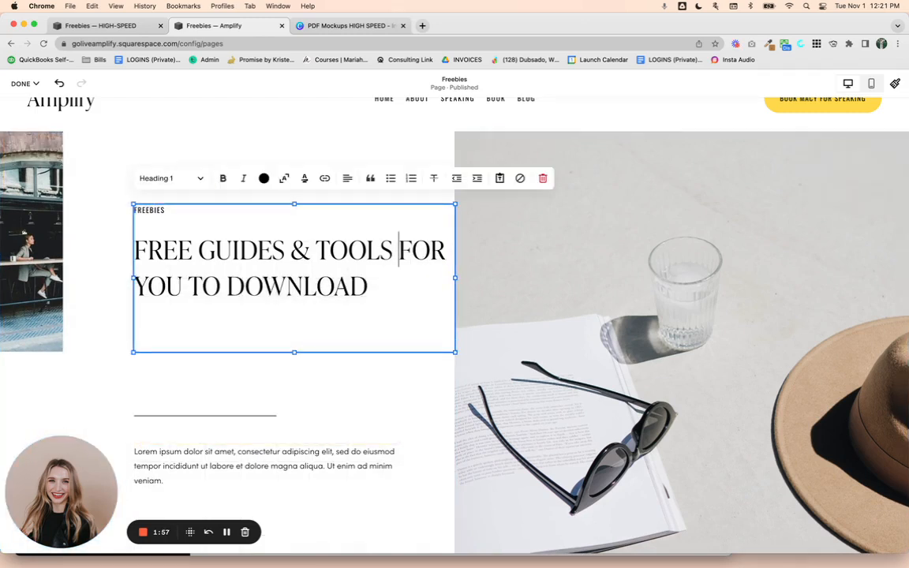
key("shift+Return")
left_click(249, 340)
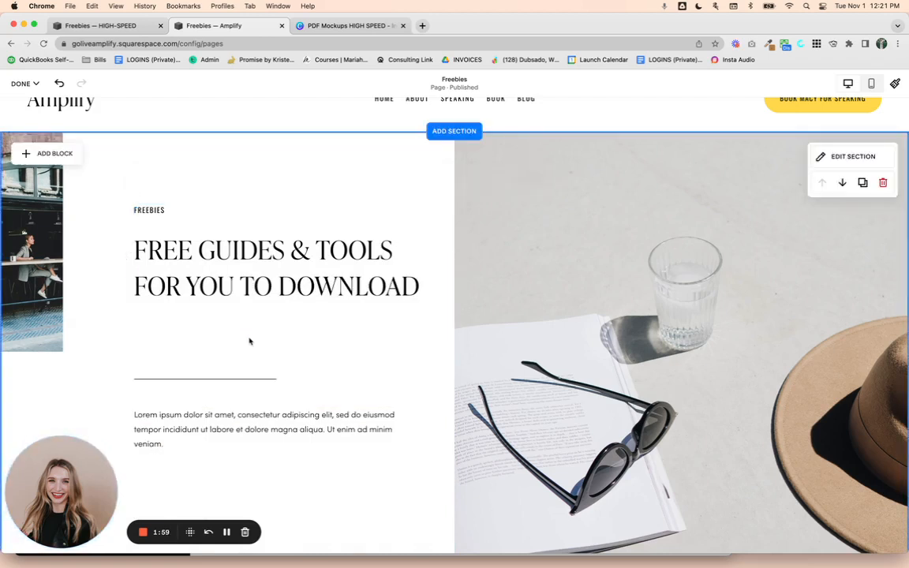
Move the divider line and paragraph up close beneath the two-line heading and check the hero section's spacing
left_click_drag(259, 432, 244, 381)
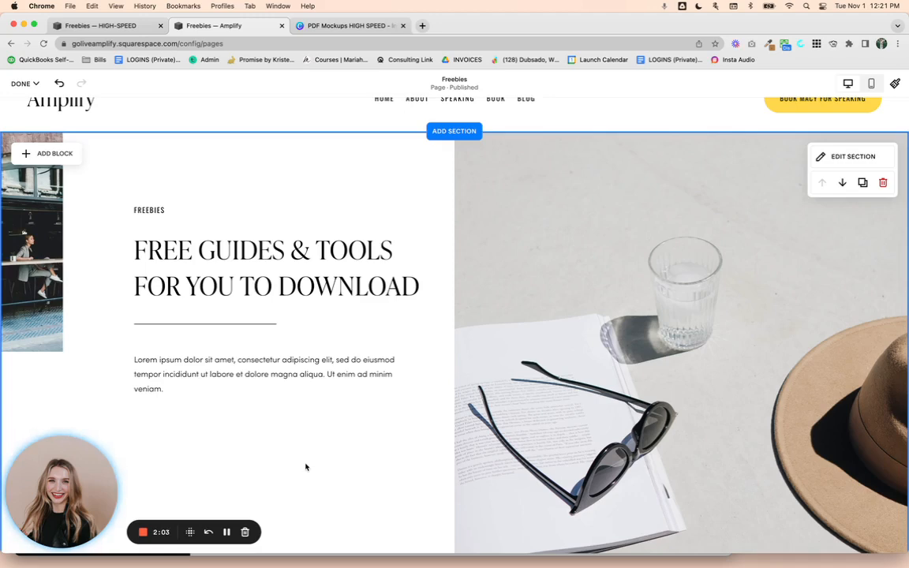
scroll(306, 467, "down", 2)
scroll(306, 467, "up", 2)
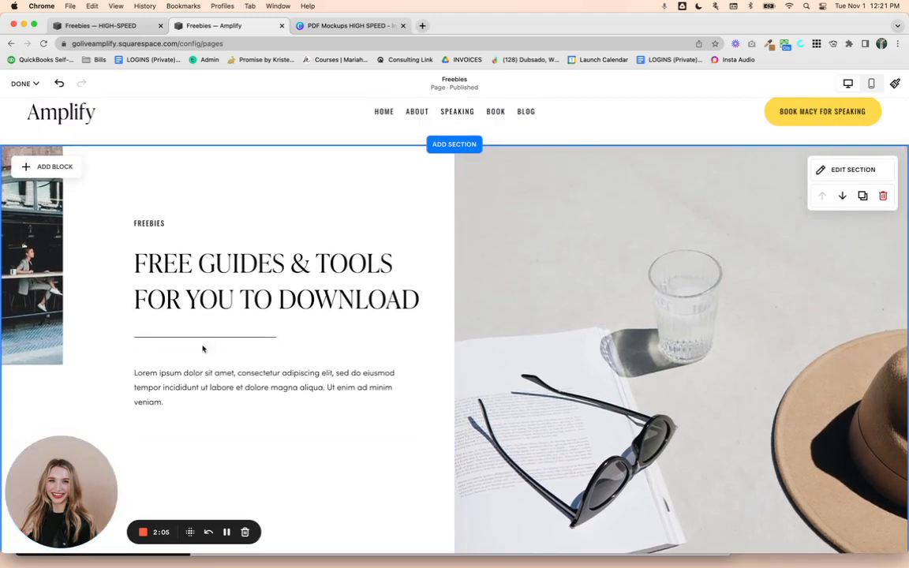
scroll(676, 218, "down", 1)
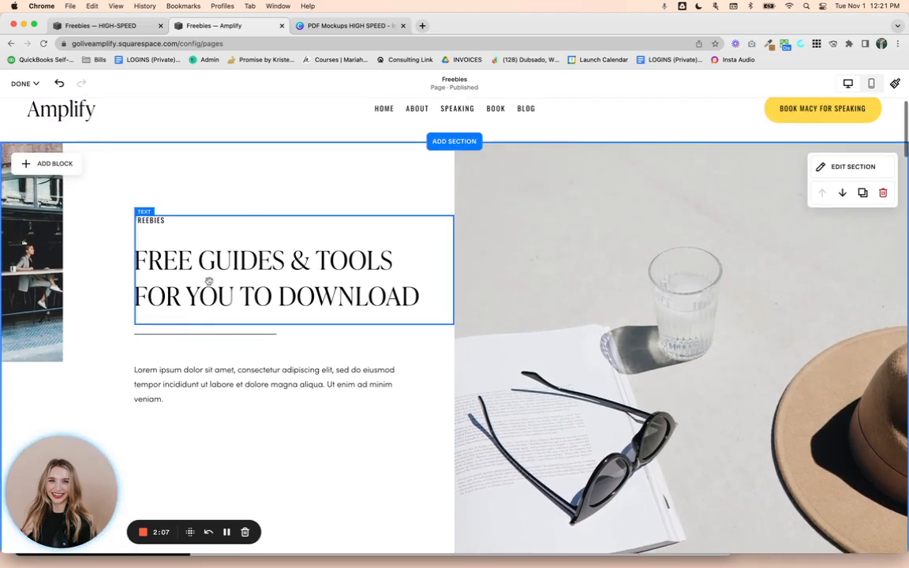
scroll(552, 353, "down", 3)
scroll(548, 355, "up", 4)
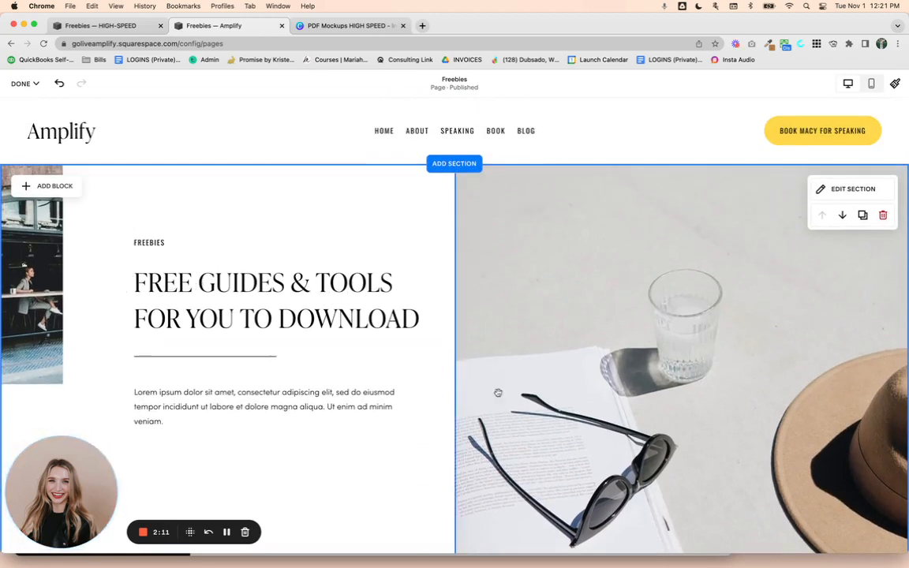
Make "GUIDES & TOOLS" in the hero heading bold to apply the template's highlight style
double_click(276, 285)
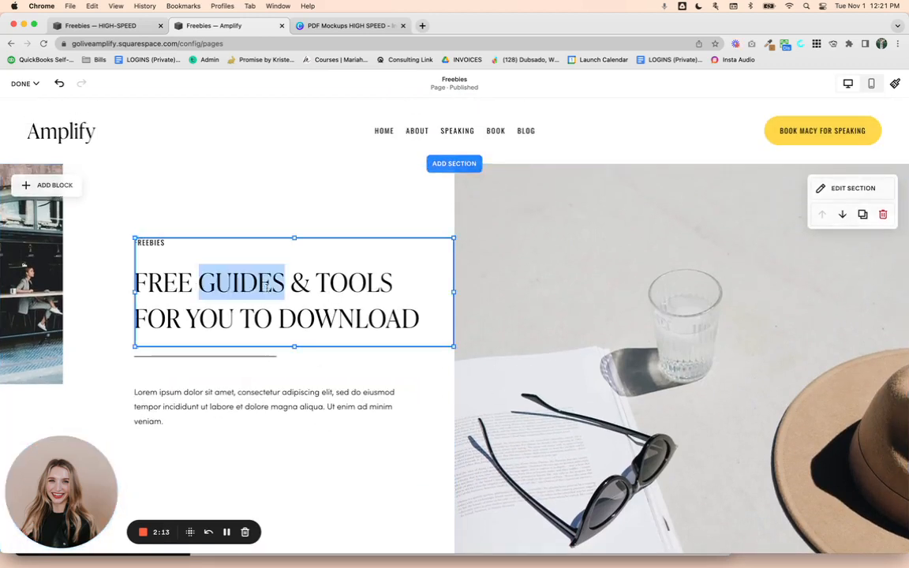
left_click_drag(197, 286, 393, 277)
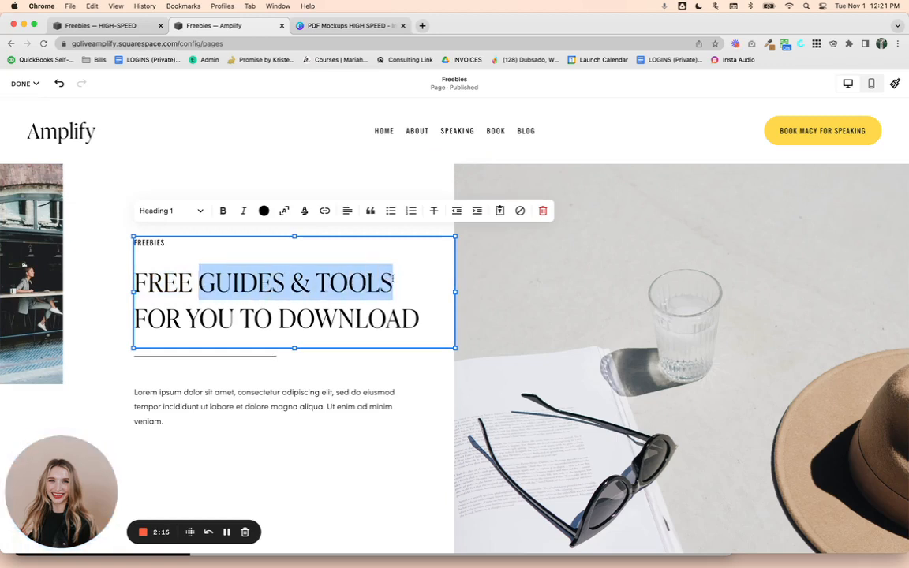
left_click(224, 211)
left_click(254, 316)
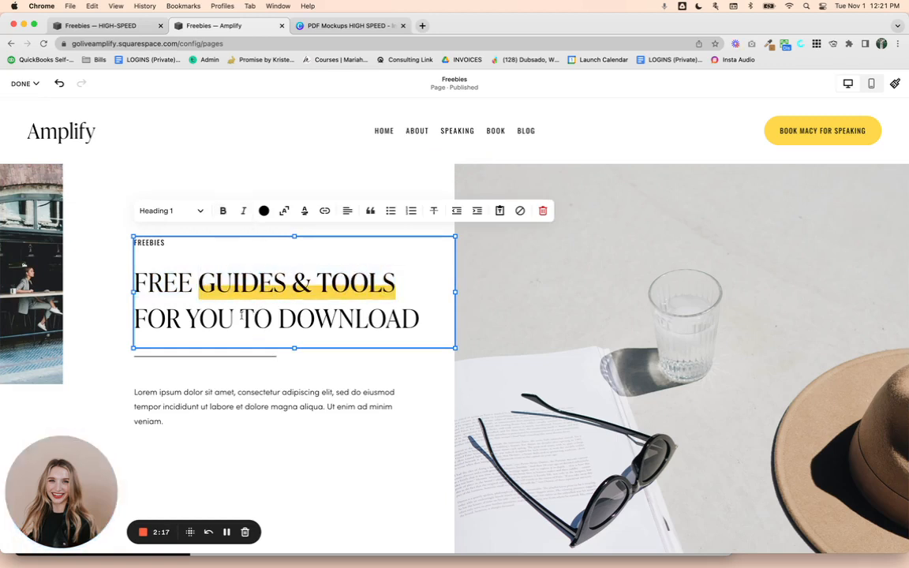
left_click(391, 486)
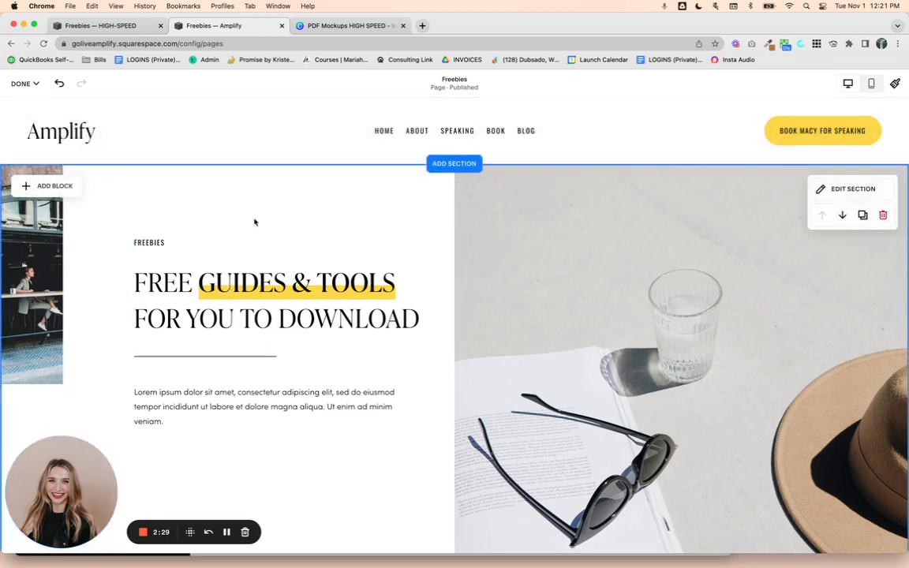
Make "DOWNLOAD" in the hero heading bold to give it the highlight style
double_click(260, 328)
double_click(315, 319)
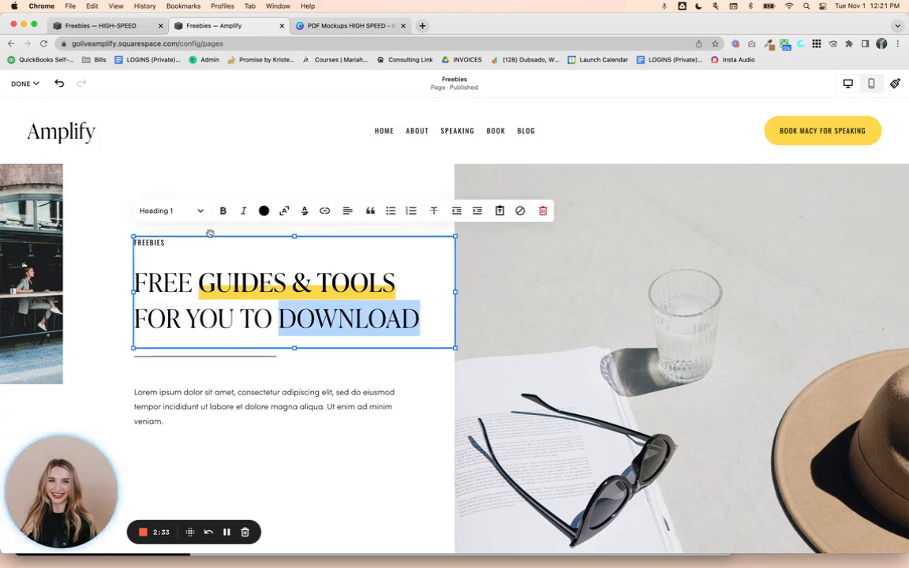
left_click(222, 211)
left_click(245, 167)
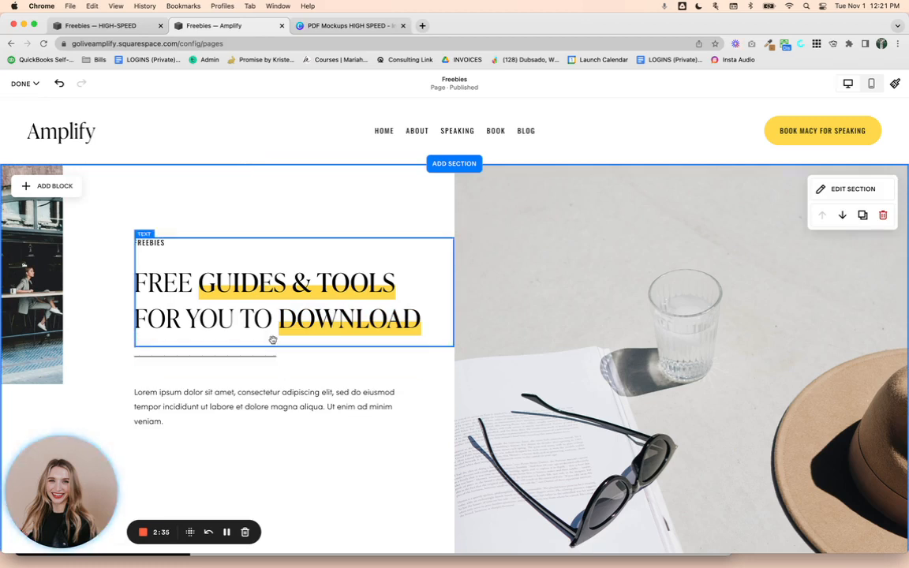
Open the highlight settings for "DOWNLOAD" in the hero heading and look through the available highlight styles
double_click(335, 302)
double_click(335, 311)
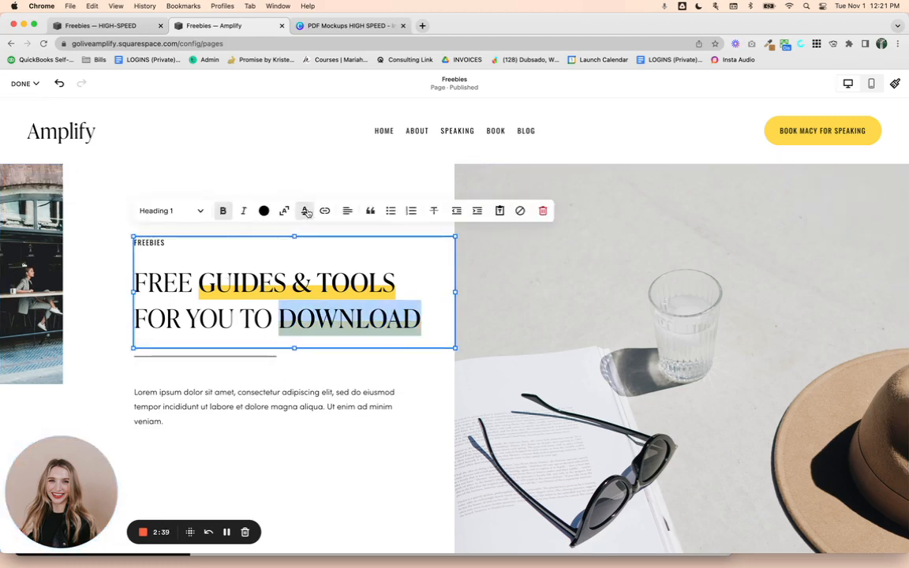
left_click(304, 212)
left_click(578, 289)
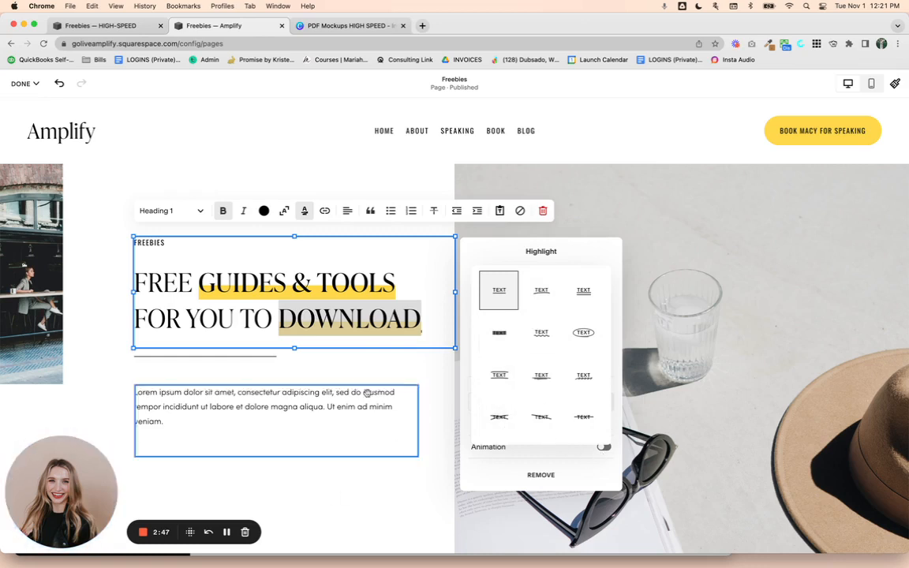
left_click(106, 365)
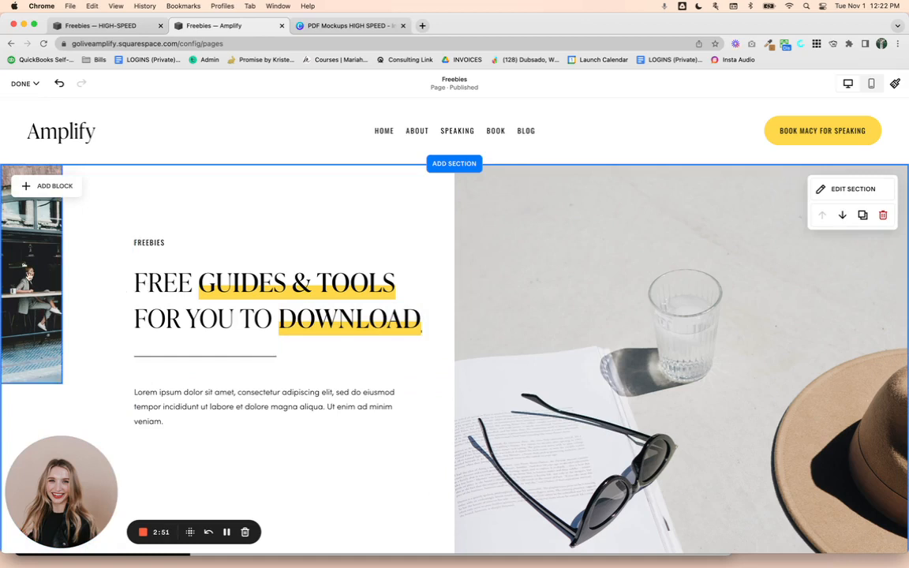
Replace the hero's large photo with the portrait of the seated woman in an orange cardigan and set it to Fill
left_click(37, 266)
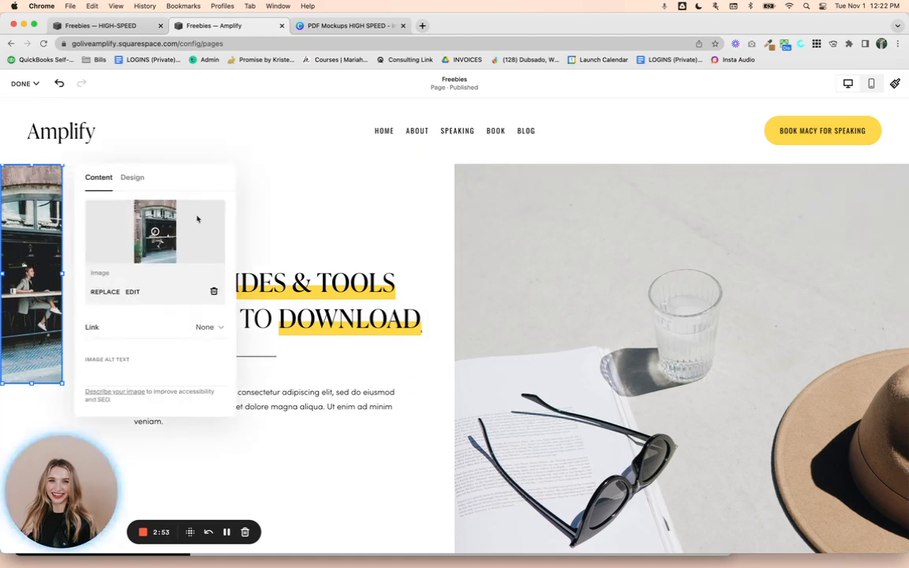
left_click(358, 215)
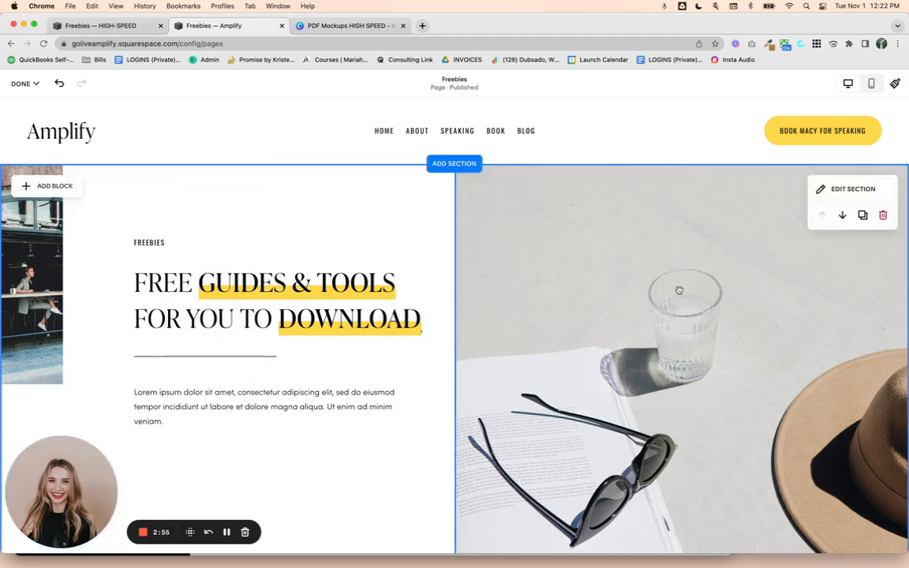
left_click(679, 289)
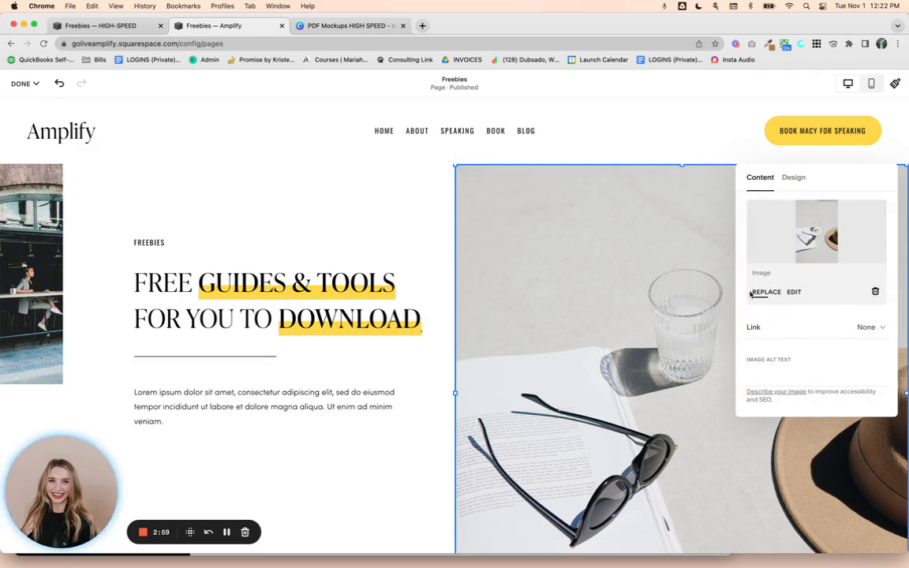
left_click(877, 292)
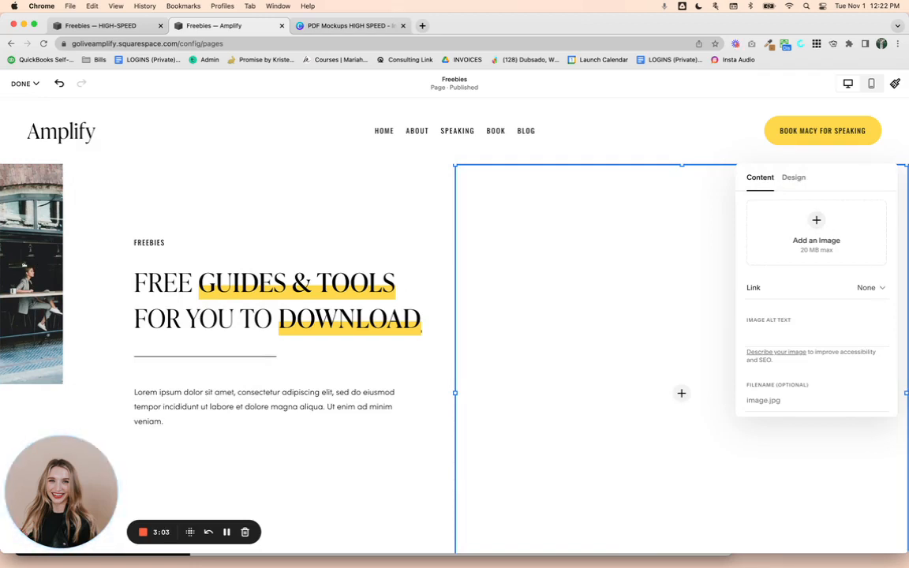
left_click_drag(574, 249, 834, 232)
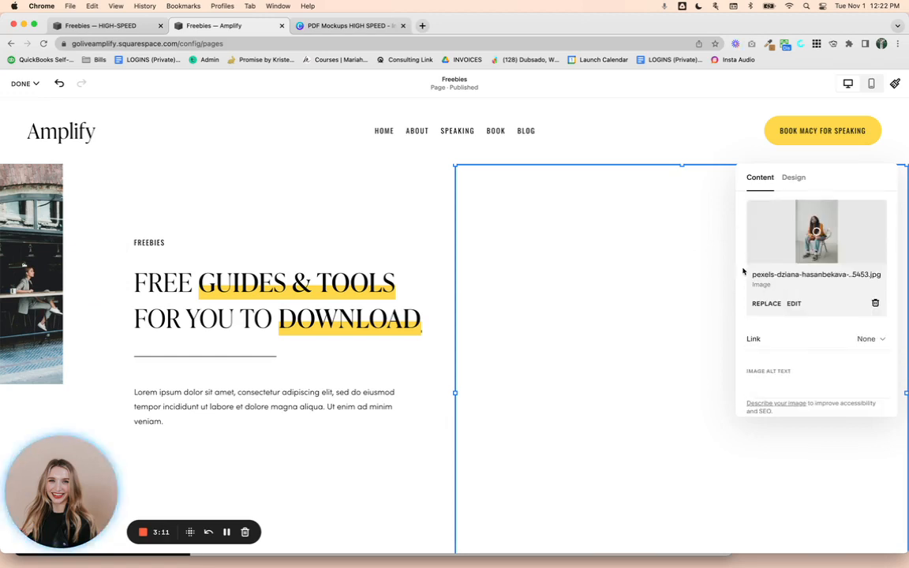
left_click(795, 179)
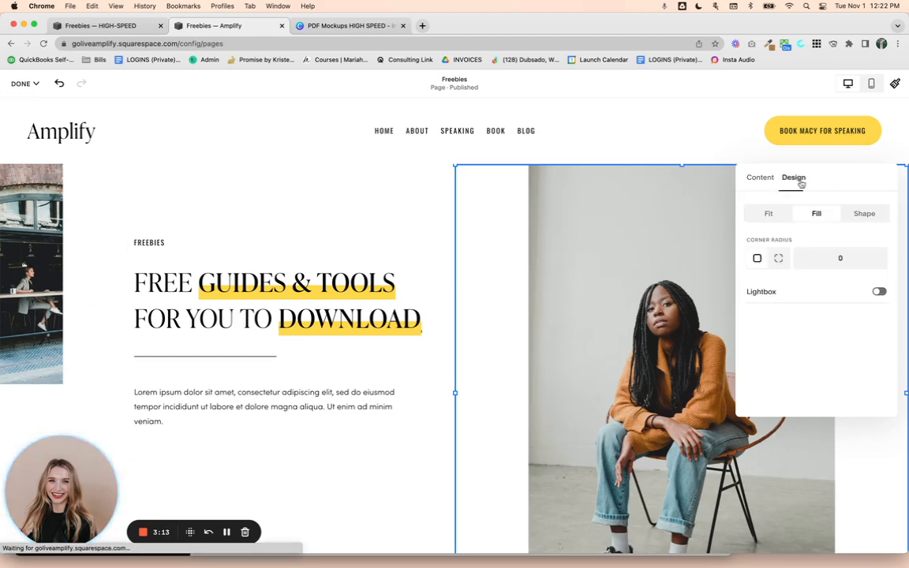
left_click(811, 214)
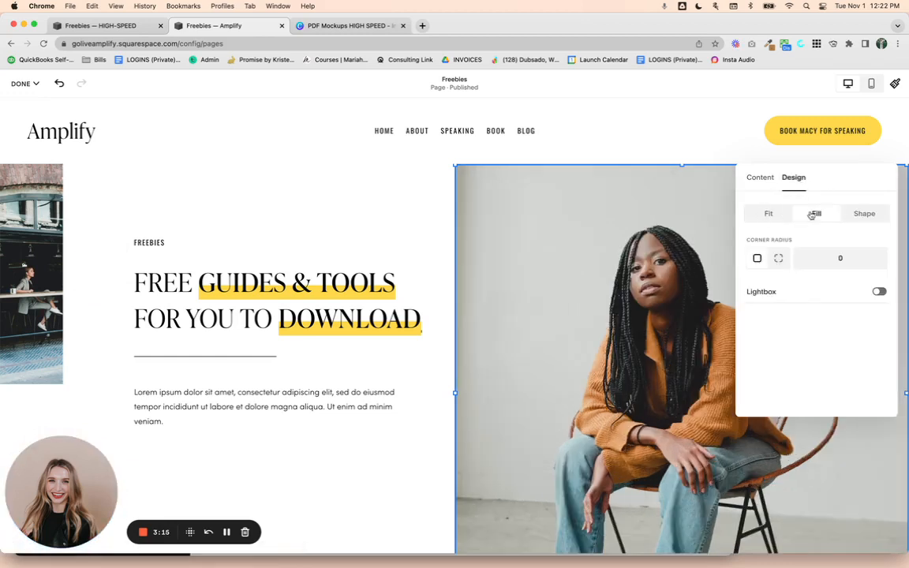
left_click(371, 224)
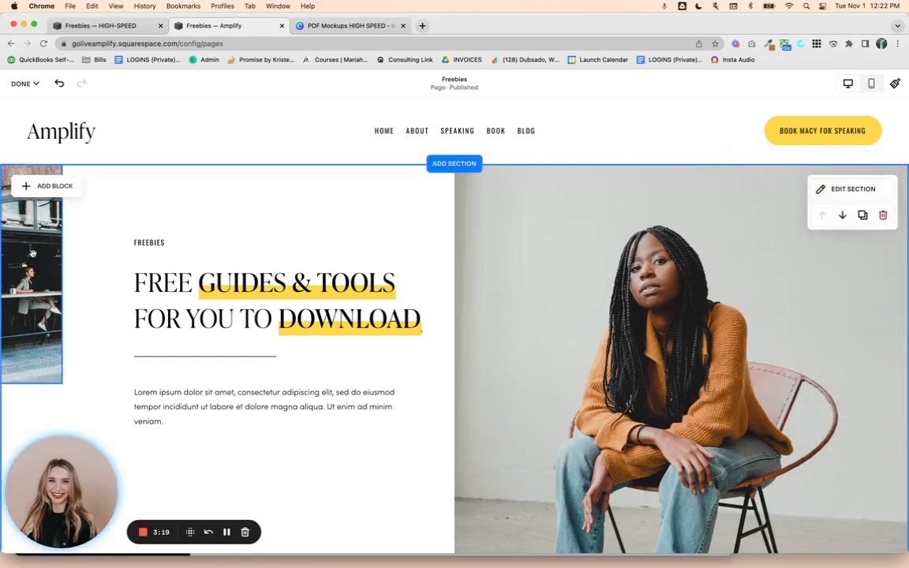
Replace the hero's small photo with the image of the woman at a podcast microphone and set it to Fill
scroll(35, 254, "down", 1)
double_click(33, 254)
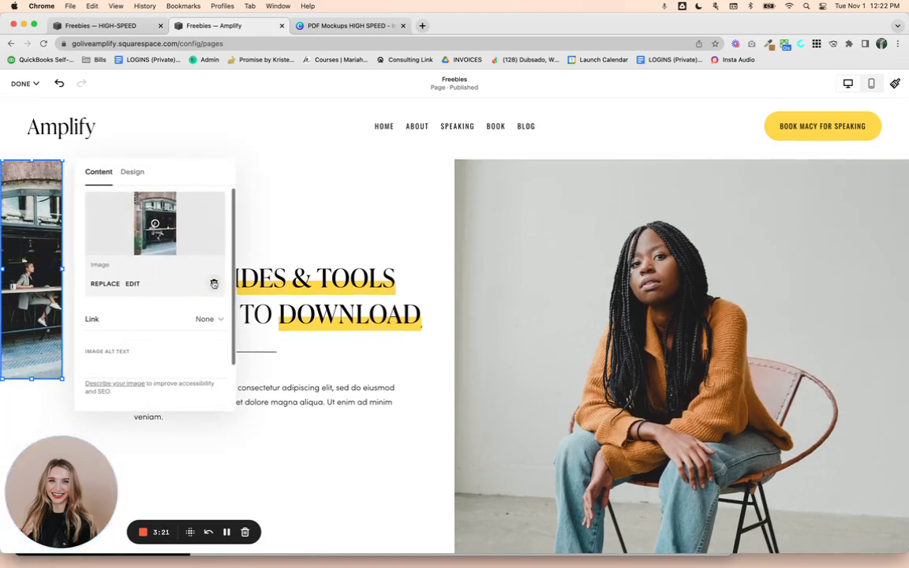
left_click(213, 286)
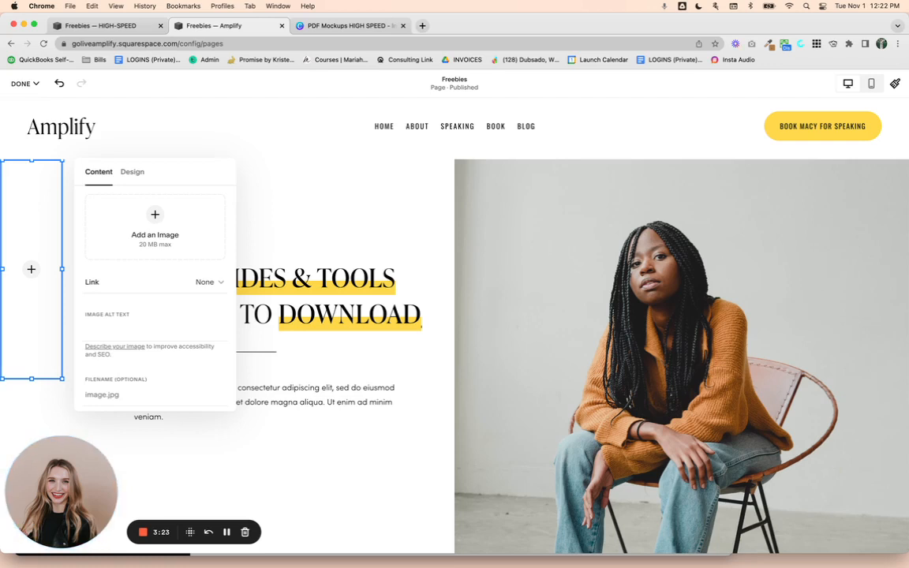
left_click_drag(2, 257, 180, 246)
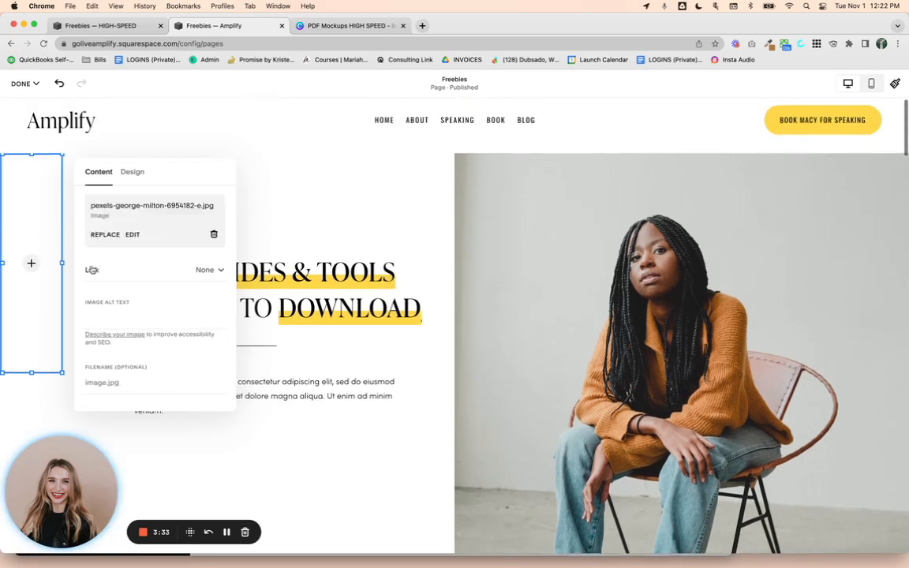
left_click(137, 176)
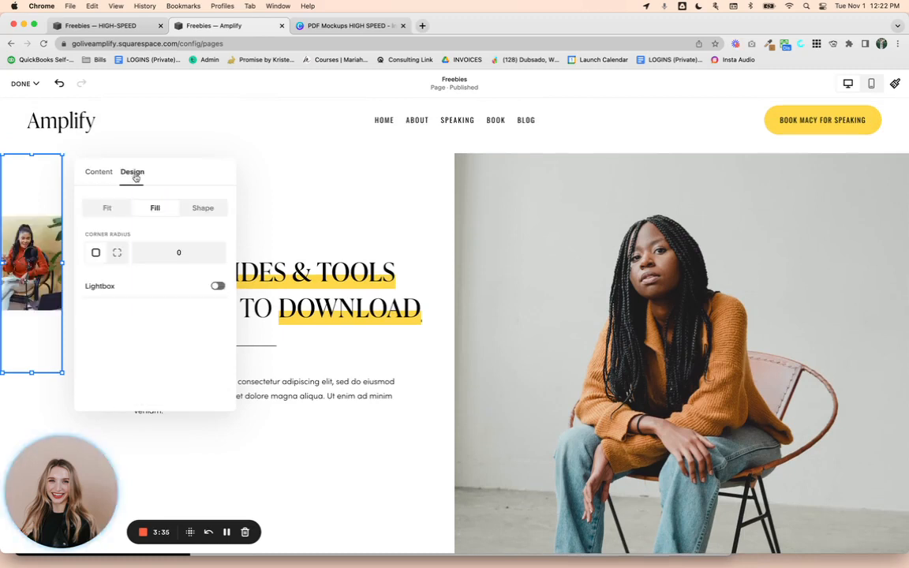
left_click(154, 208)
left_click(287, 197)
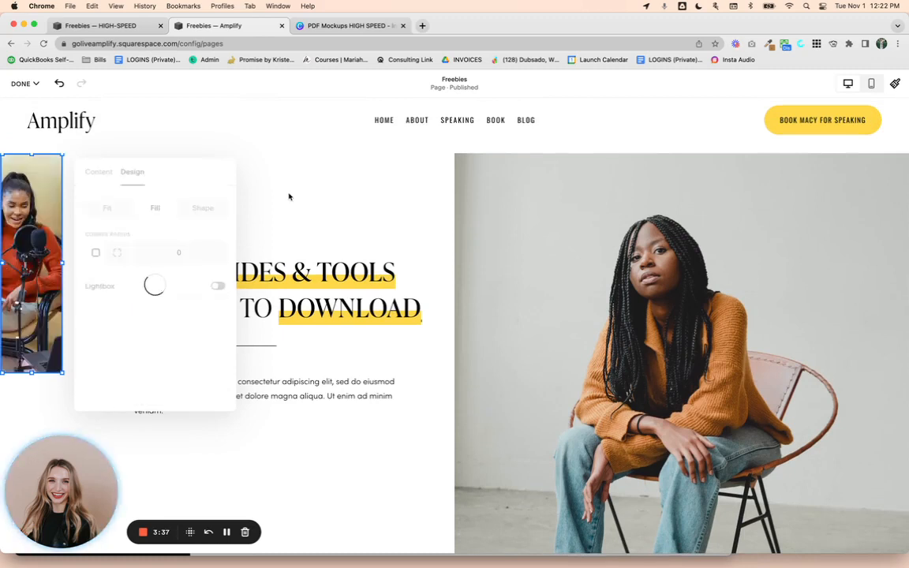
Retitle the first freebie "SEARCH ENGINE SUCCESS FOR SQUARESPACE" and change the small label above it to "FREE SEO DOWNLOAD"
scroll(237, 323, "down", 8)
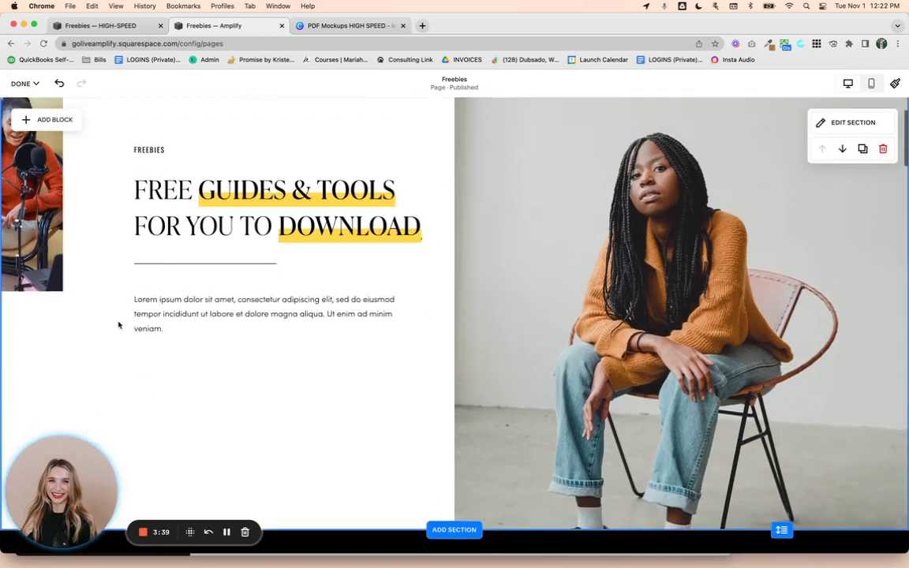
scroll(326, 330, "down", 5)
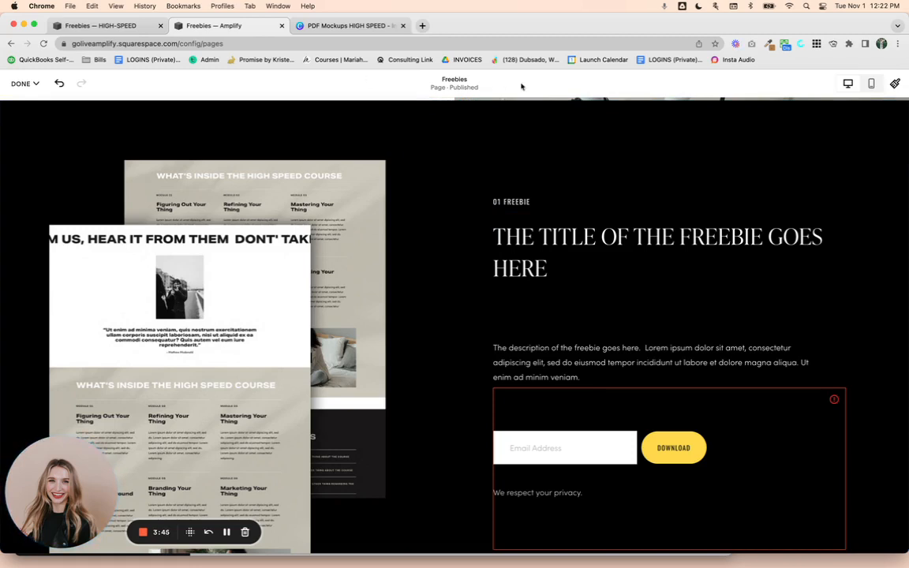
double_click(543, 258)
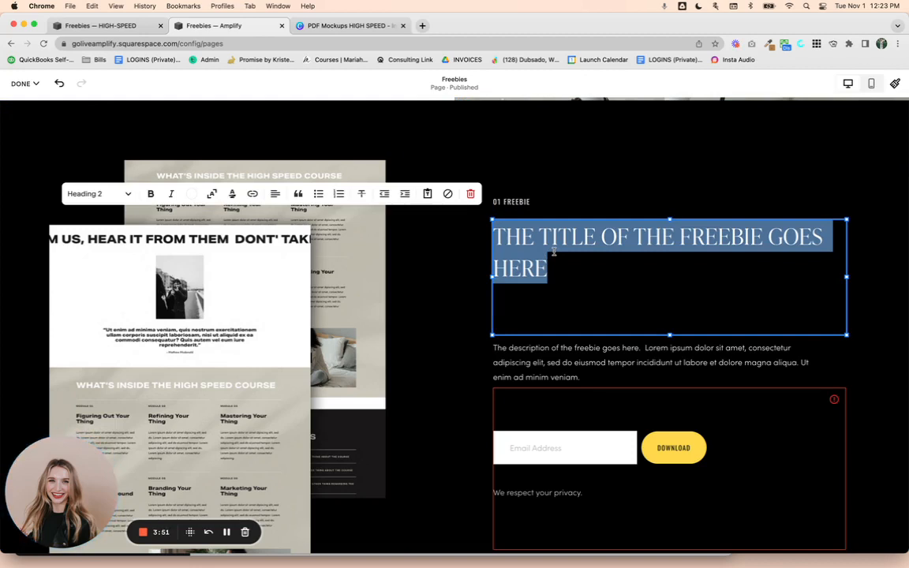
type("SEARCH ENGINE SUCCES")
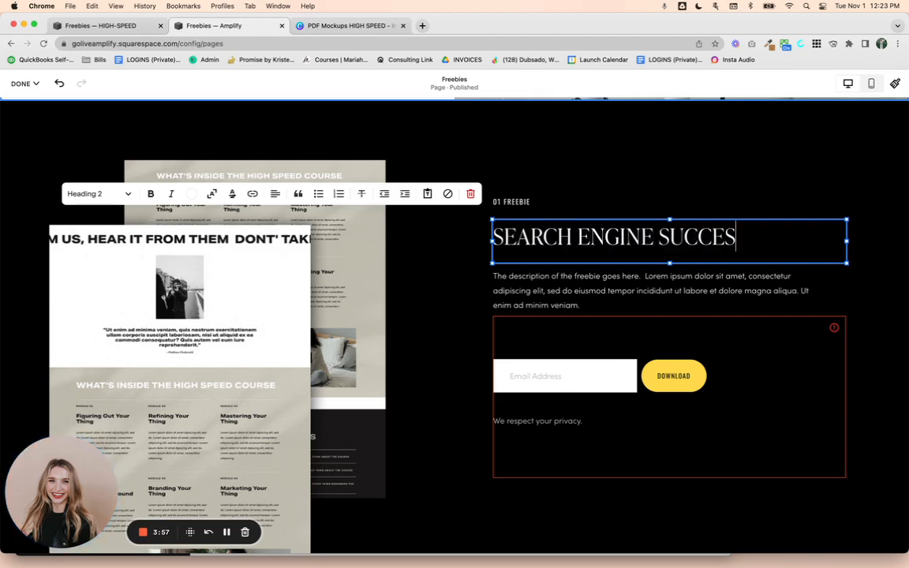
type("QUARESPACE")
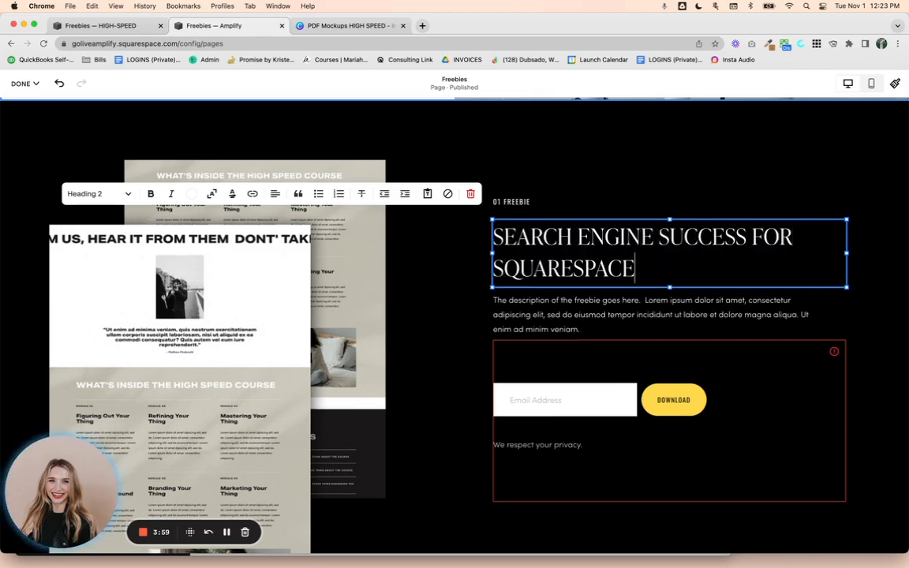
triple_click(524, 202)
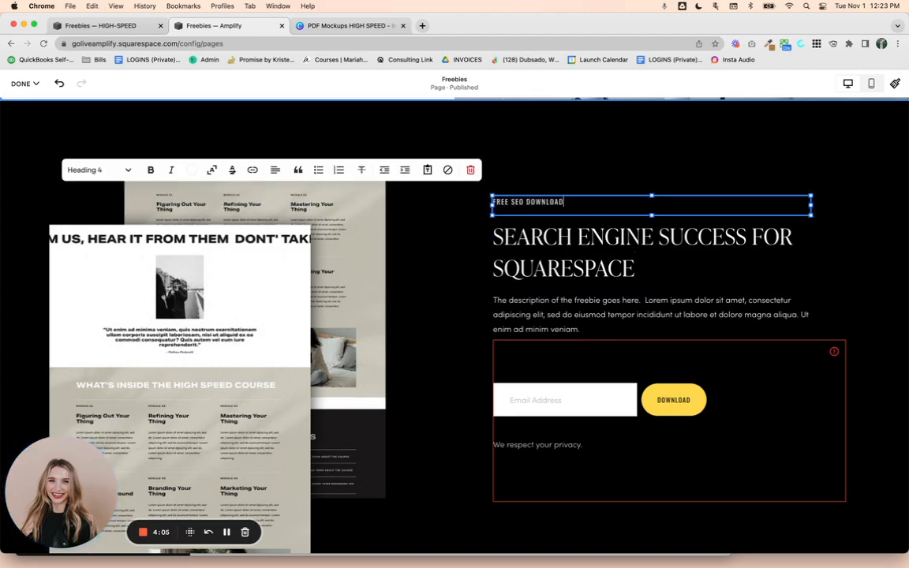
left_click(598, 153)
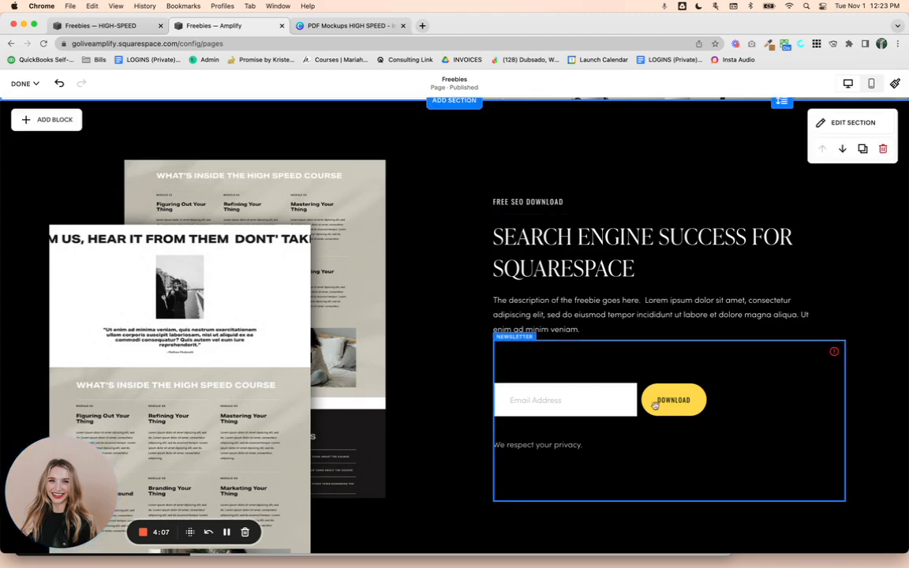
Connect the first freebie's newsletter form storage to Squarespace Email Campaigns without selecting a mailing list
double_click(540, 368)
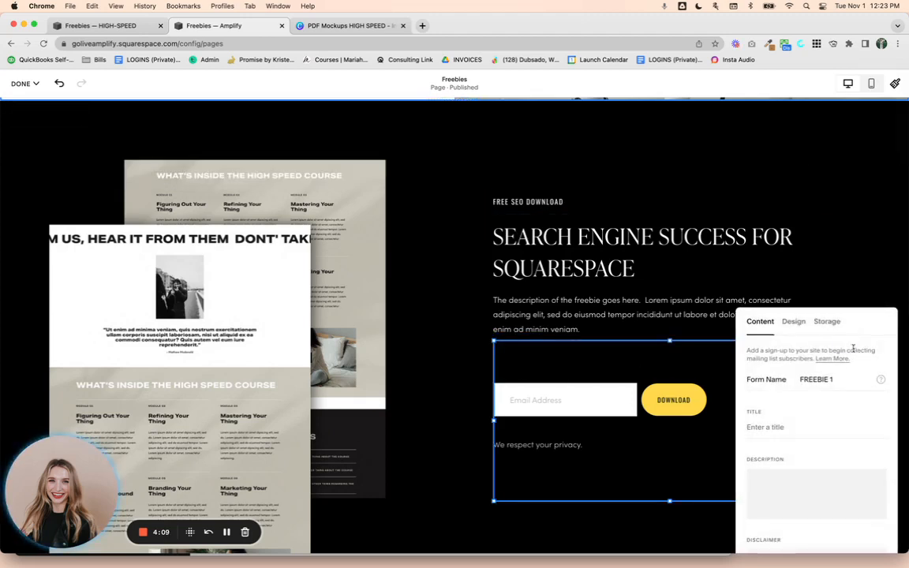
left_click(828, 321)
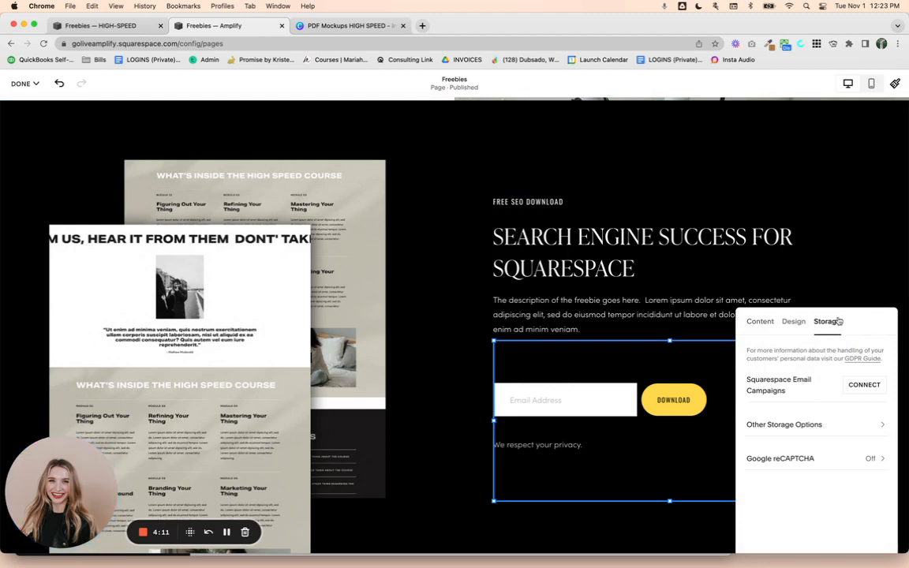
left_click(864, 385)
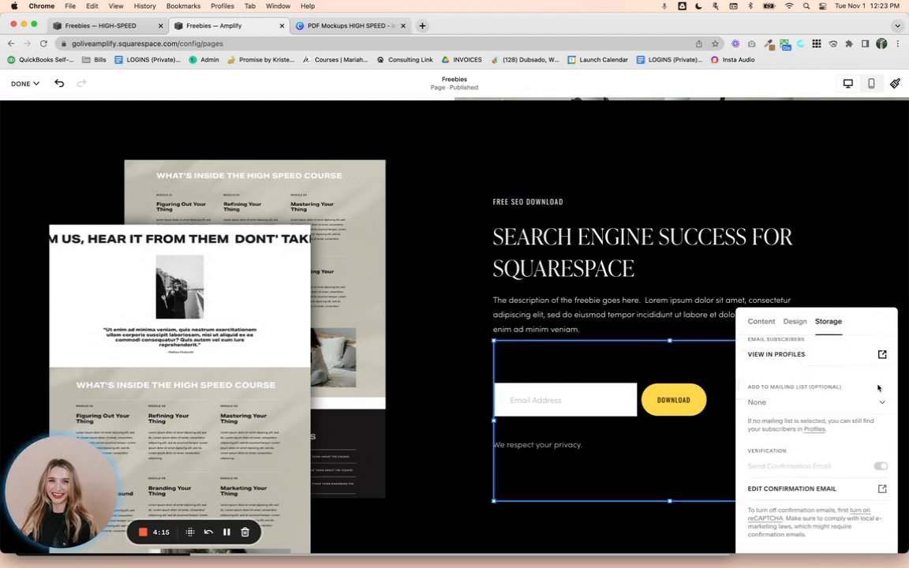
left_click(759, 322)
left_click(847, 242)
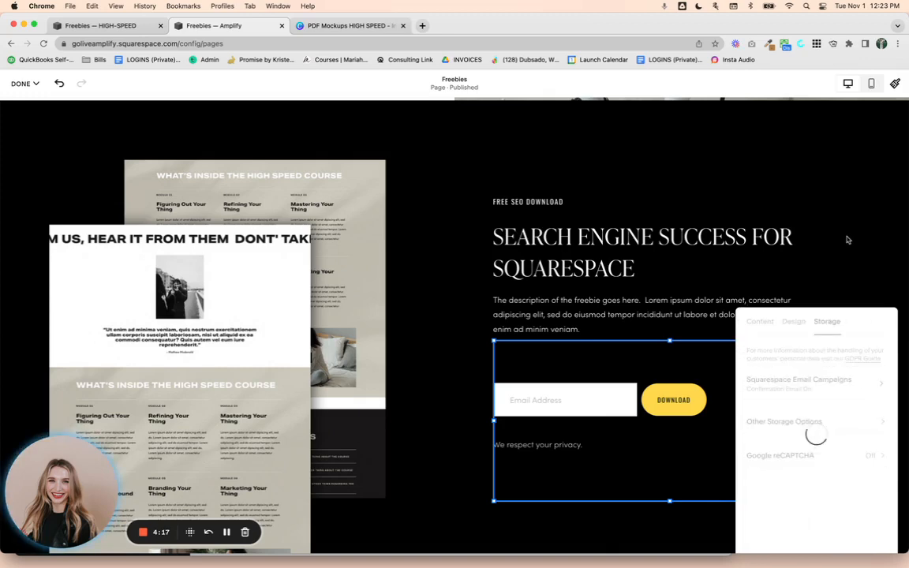
Move the newsletter form up closer to the freebie description, then save the page and check the section's spacing
left_click_drag(616, 366, 616, 356)
left_click(444, 363)
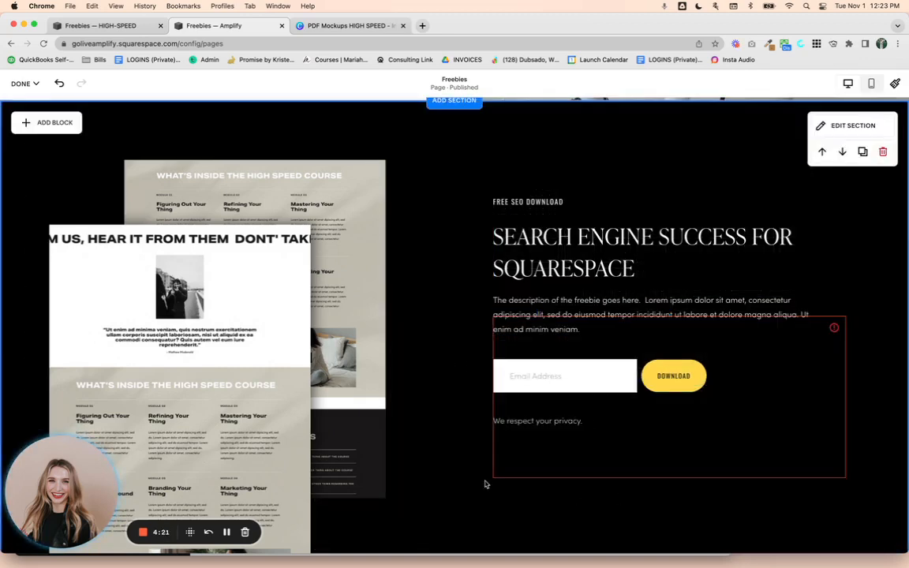
left_click(25, 83)
left_click(25, 118)
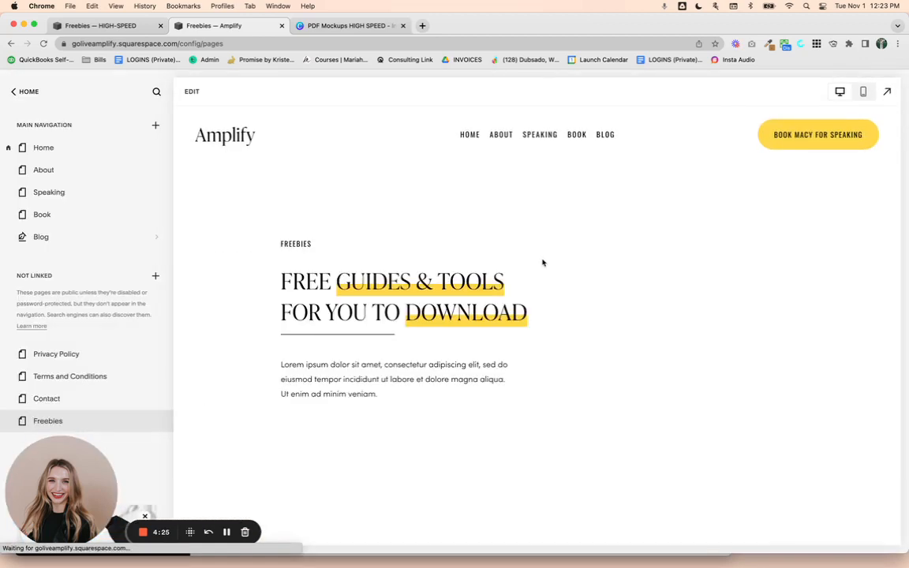
scroll(546, 260, "down", 10)
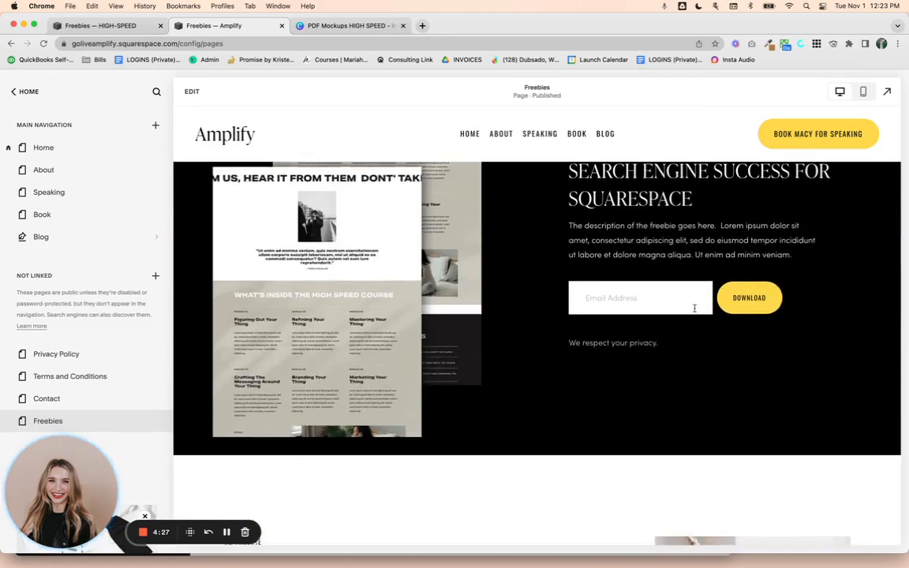
scroll(491, 295, "up", 2)
Reopen the Freebies page for editing and switch to the "PDF Mockups HIGH SPEED" design in Canva
left_click(191, 92)
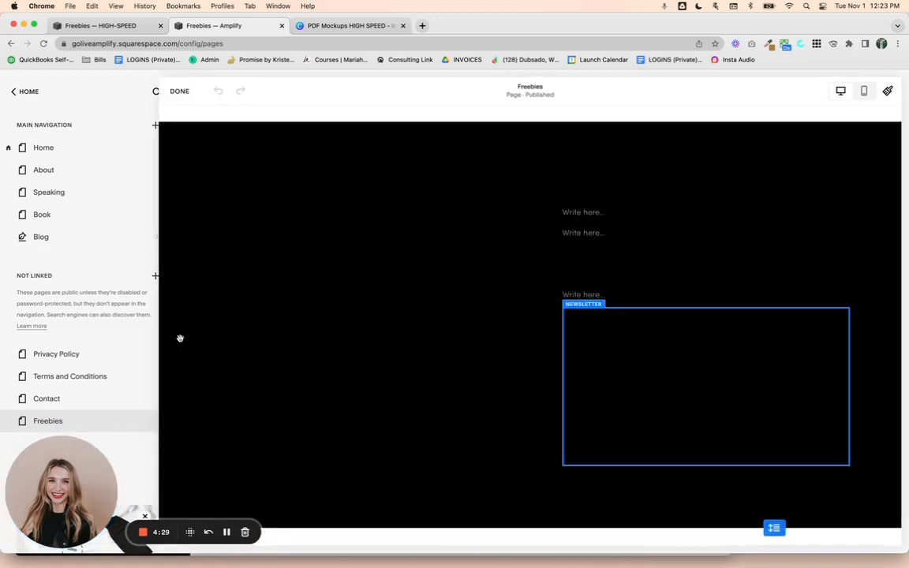
scroll(587, 339, "down", 1)
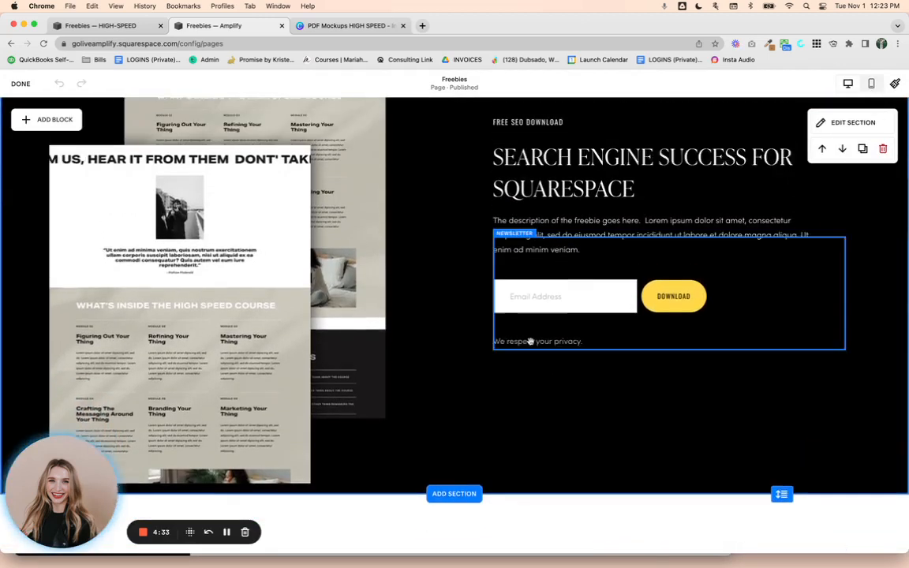
scroll(531, 341, "up", 1)
left_click(336, 24)
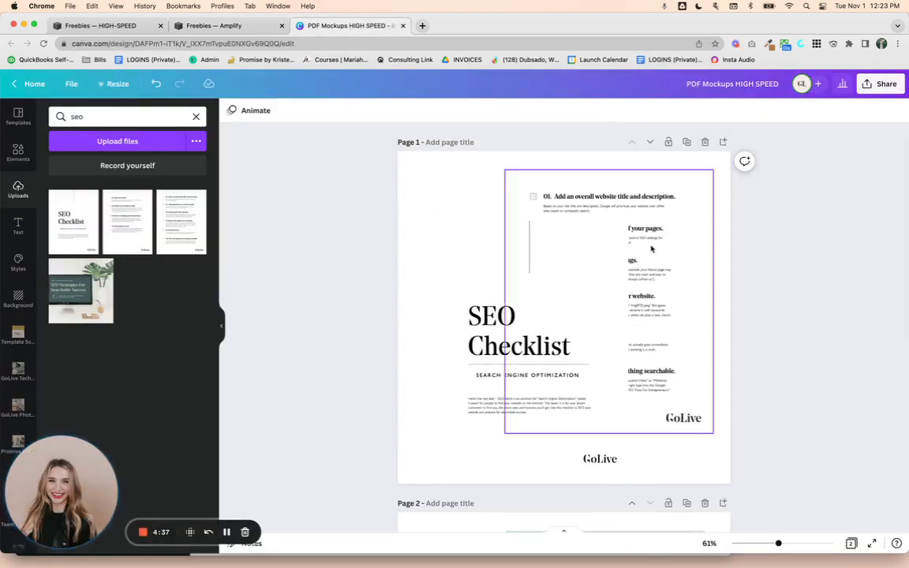
left_click(476, 272)
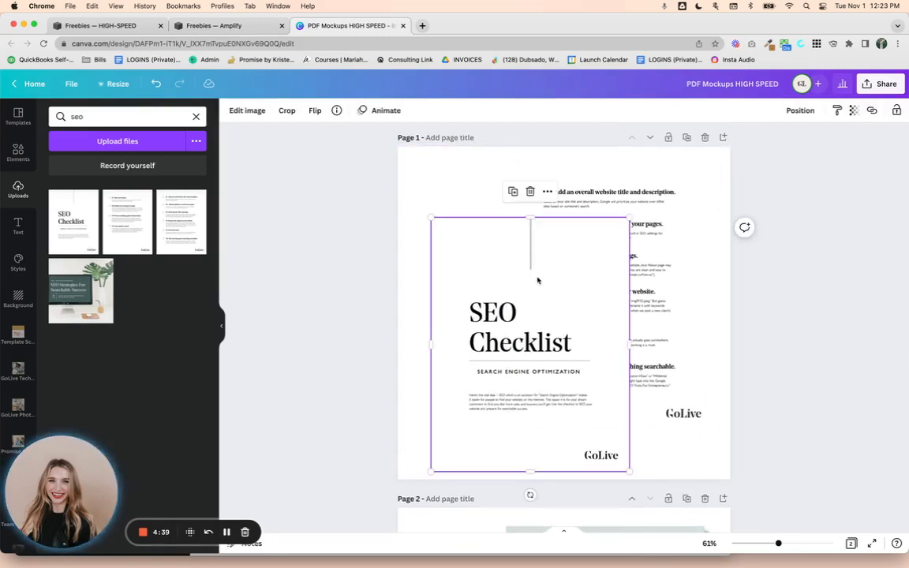
key("super+z")
left_click(383, 219)
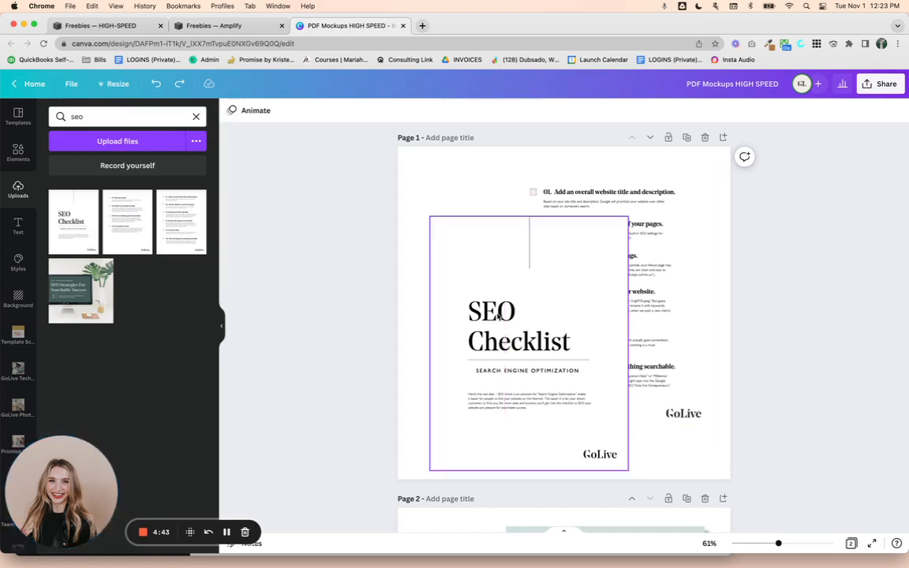
Apply the Drop shadow effect to both the SEO Checklist cover and the checklist page behind it on page 1
left_click(505, 345)
left_click(263, 113)
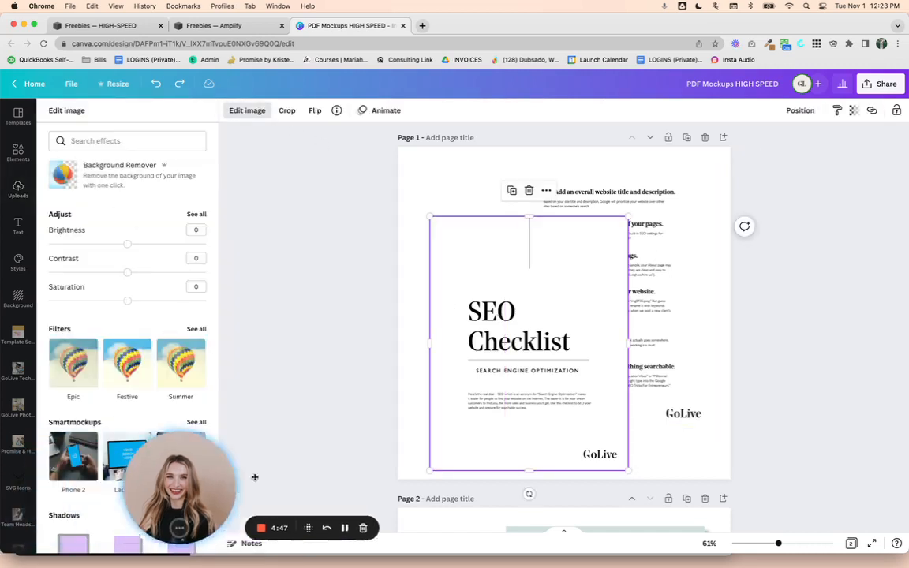
scroll(71, 410, "down", 3)
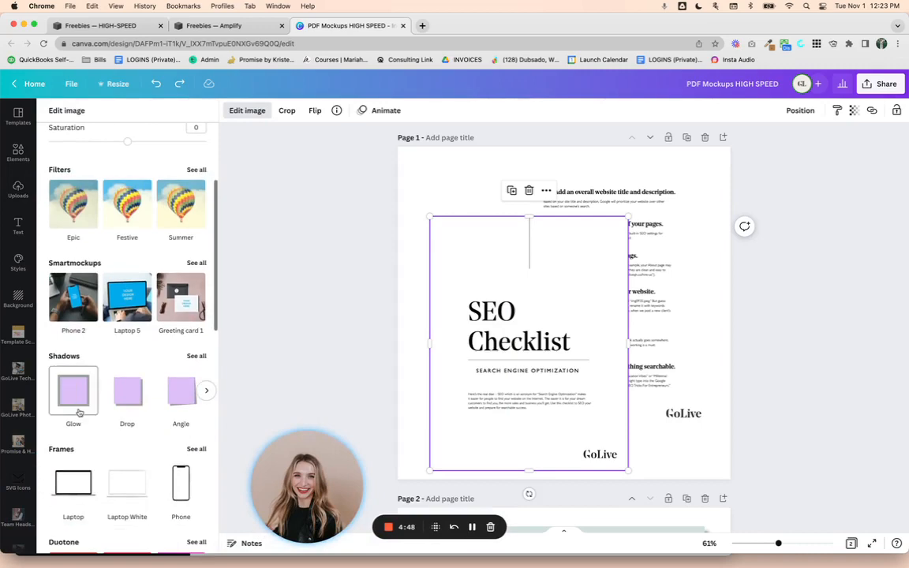
left_click(127, 390)
left_click(690, 257)
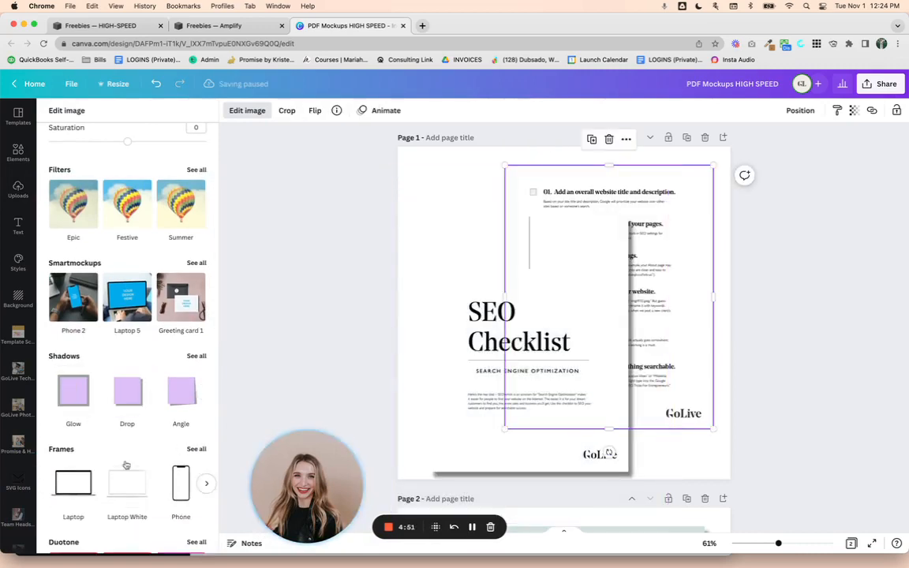
left_click(145, 381)
left_click(626, 322)
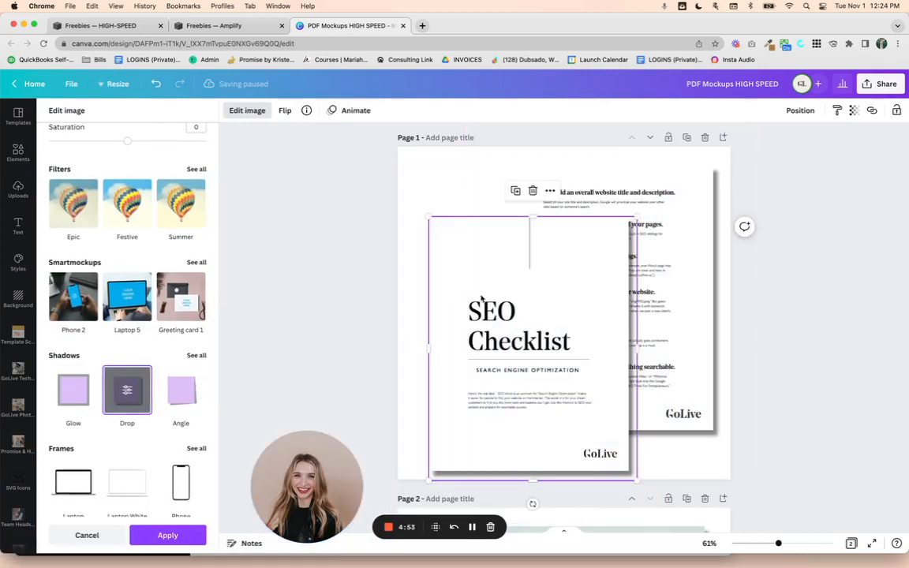
left_click(854, 110)
Download only page 1 of the design as a PNG with a transparent background
left_click(880, 83)
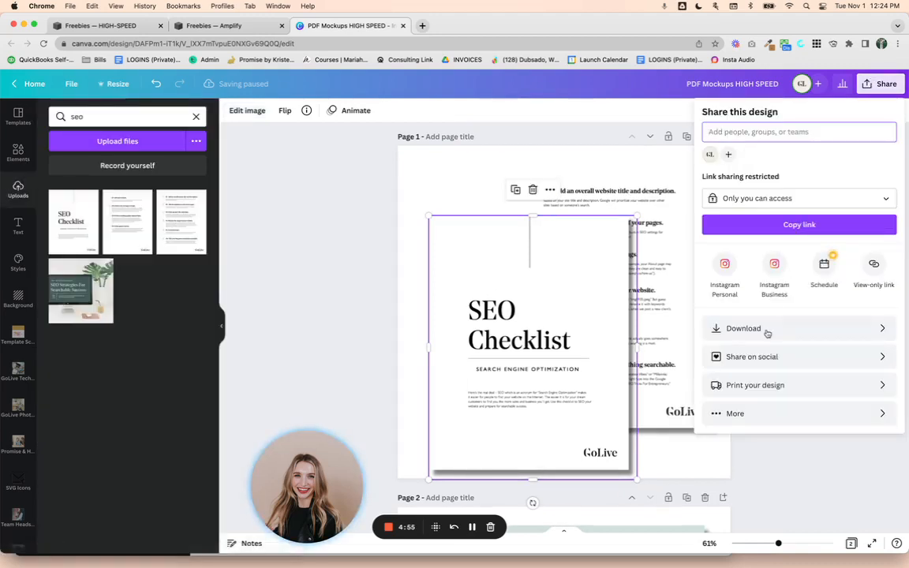
left_click(764, 328)
left_click(706, 216)
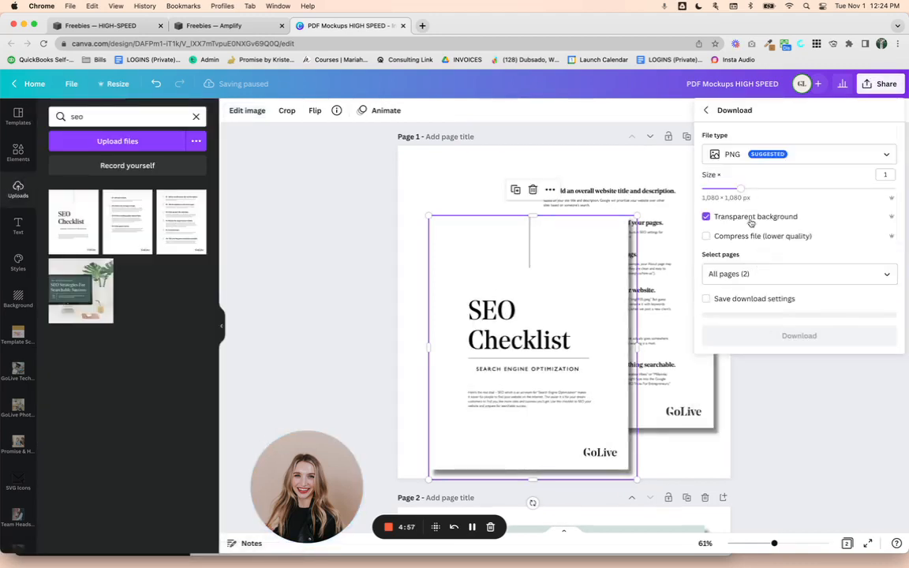
left_click(788, 274)
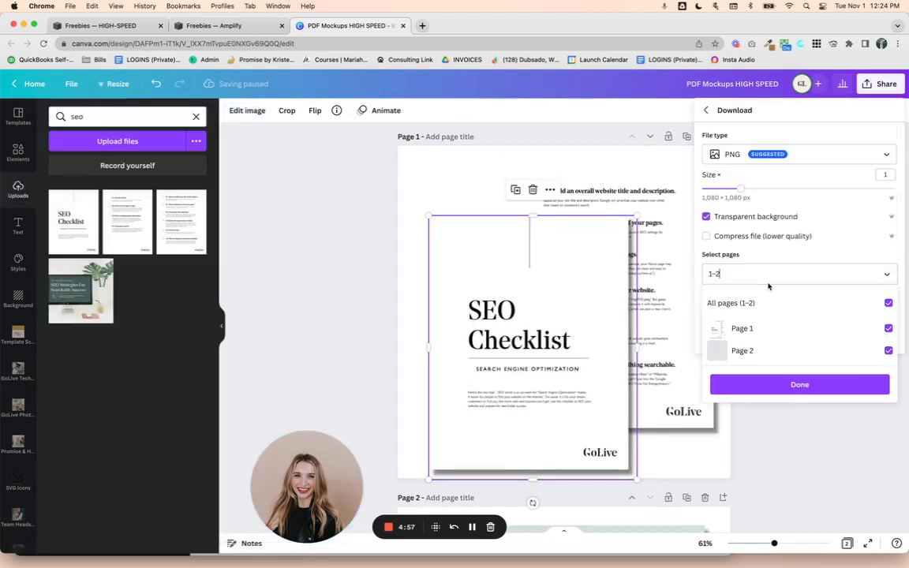
left_click(887, 304)
left_click(888, 328)
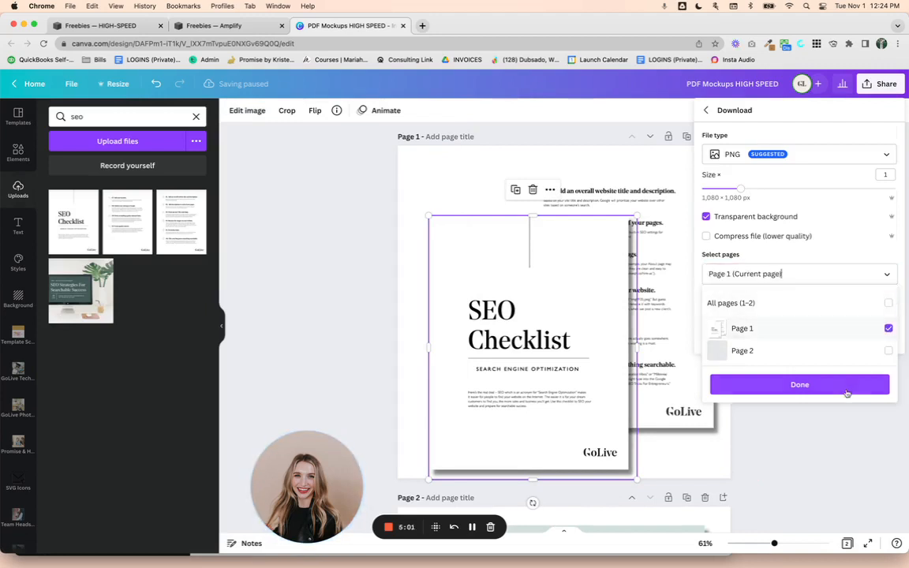
left_click(842, 387)
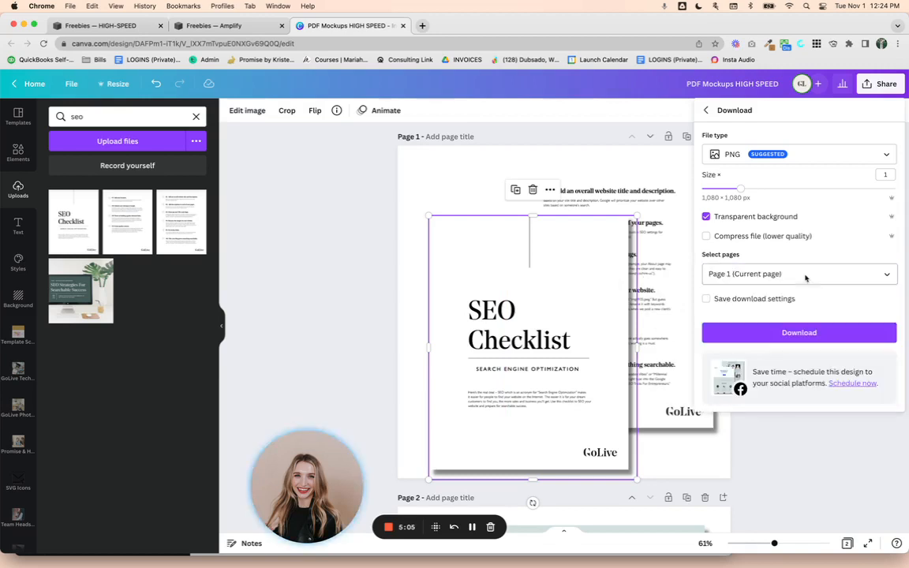
left_click(801, 339)
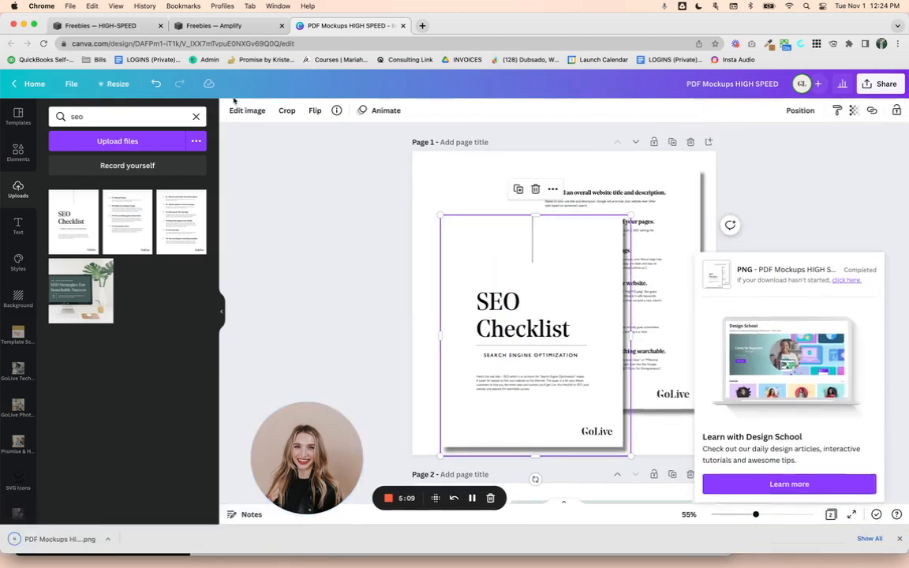
Switch to the Amplify Freebies page and replace the first freebie's image with the downloaded "PDF Mockups HIGH SPEED.png"
left_click(212, 25)
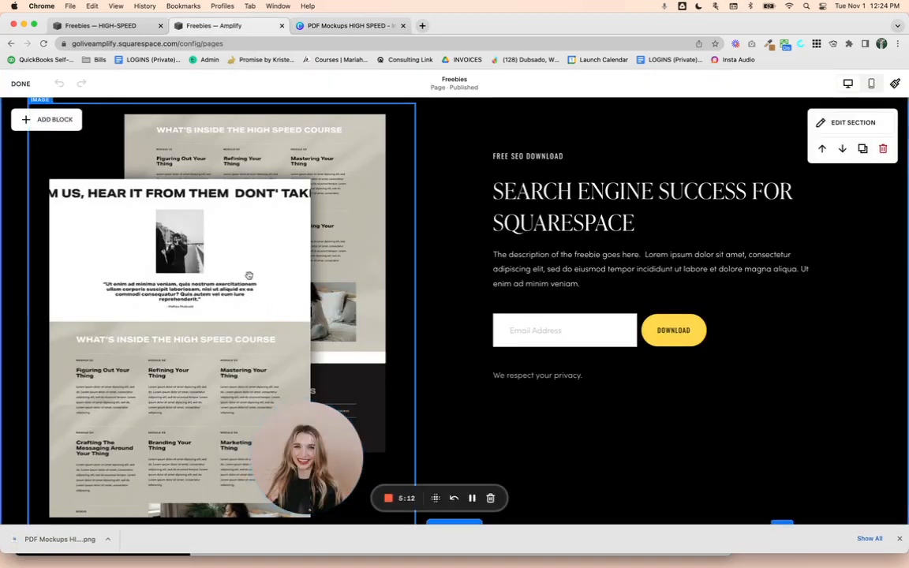
left_click(223, 248)
left_click(566, 227)
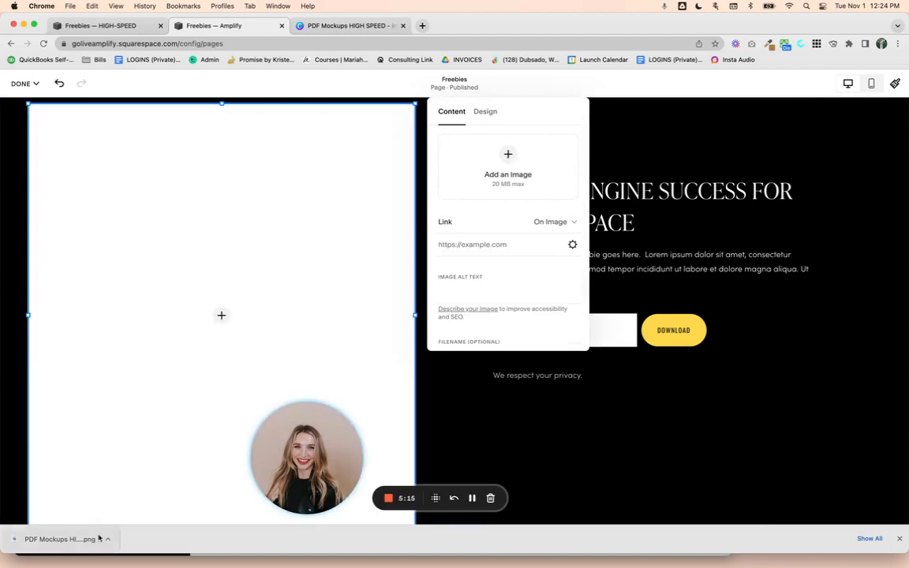
left_click_drag(85, 533, 484, 205)
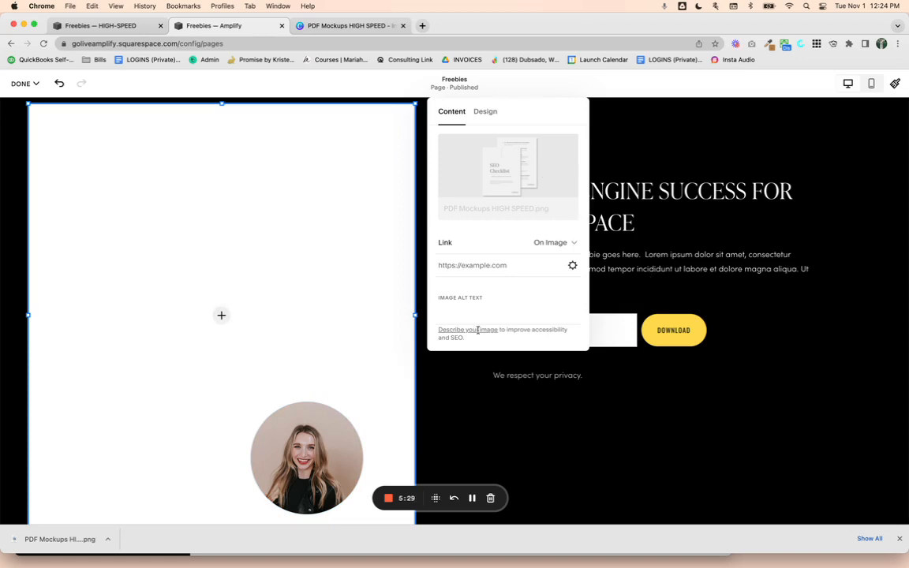
left_click(899, 540)
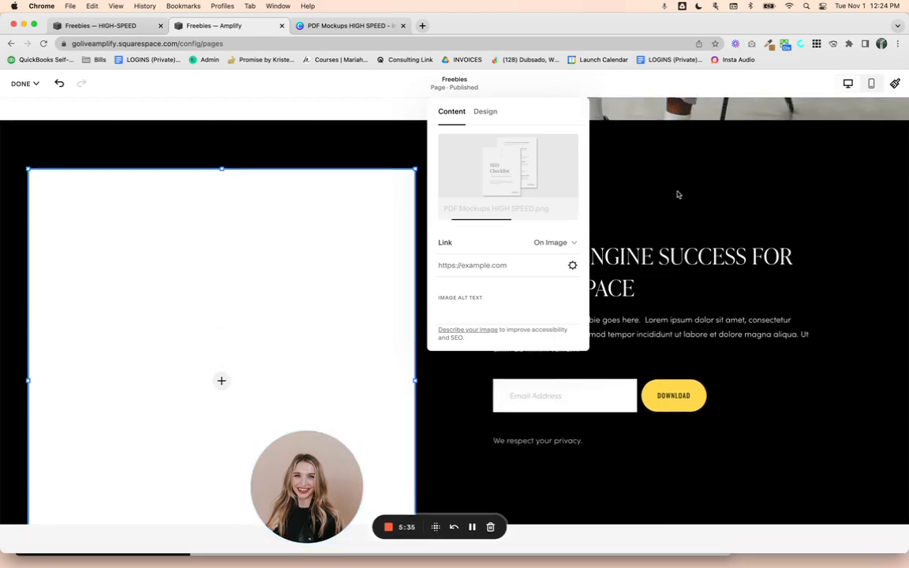
scroll(679, 207, "down", 4)
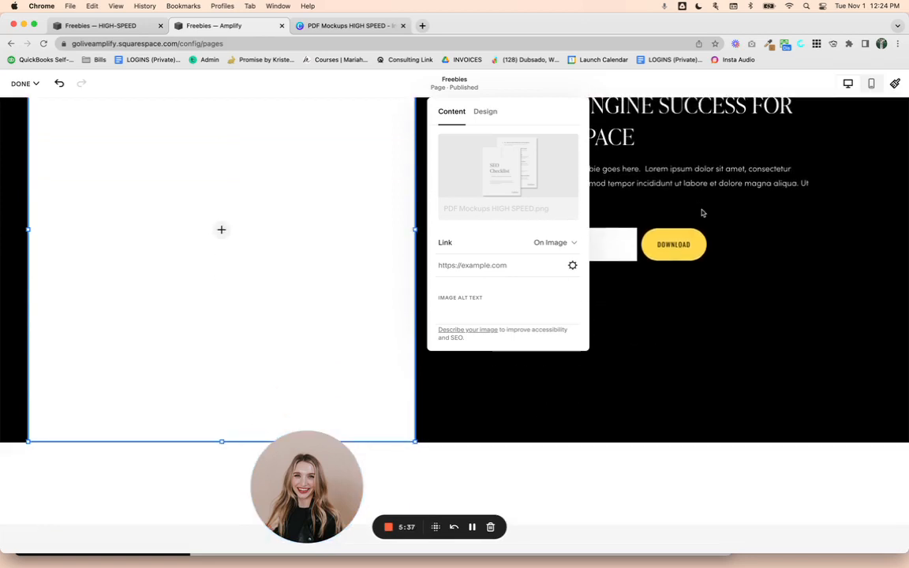
scroll(701, 211, "up", 5)
left_click(751, 238)
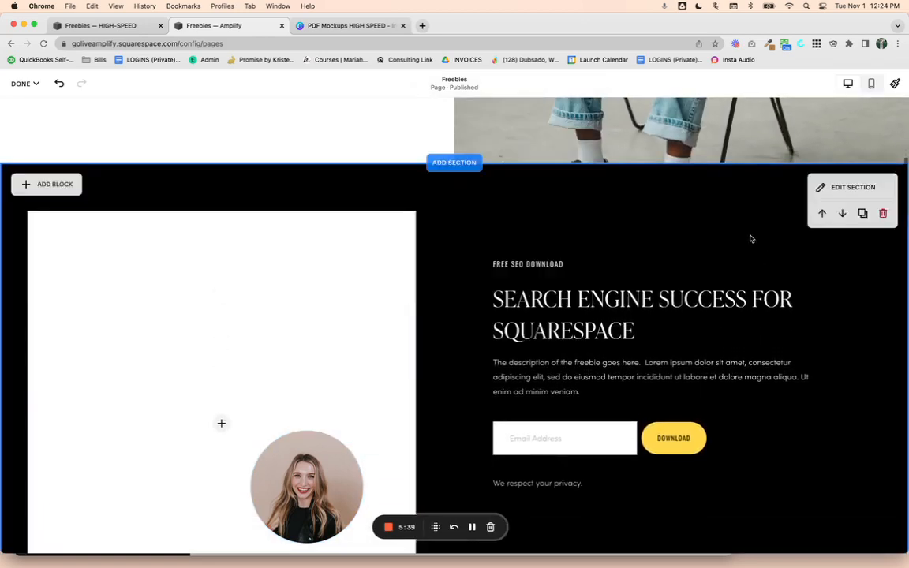
left_click(272, 262)
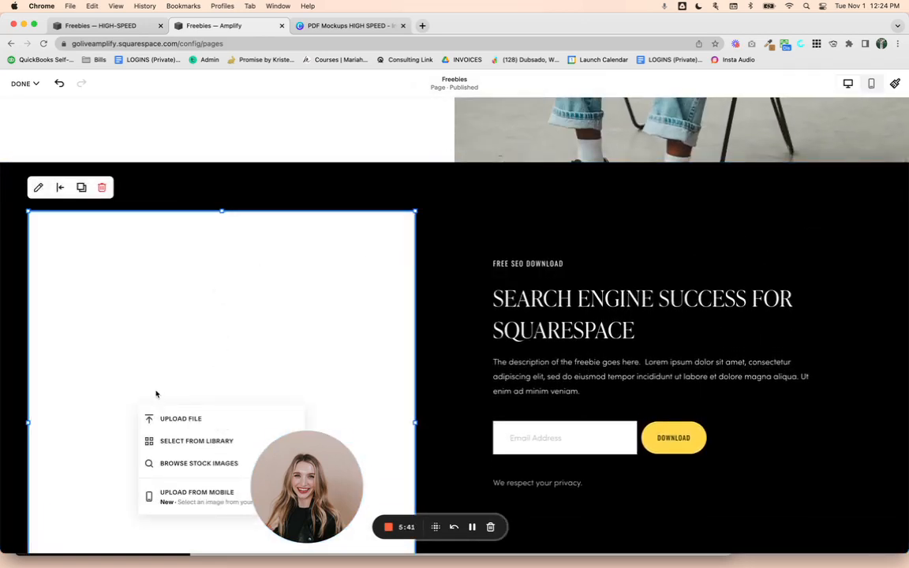
left_click(190, 419)
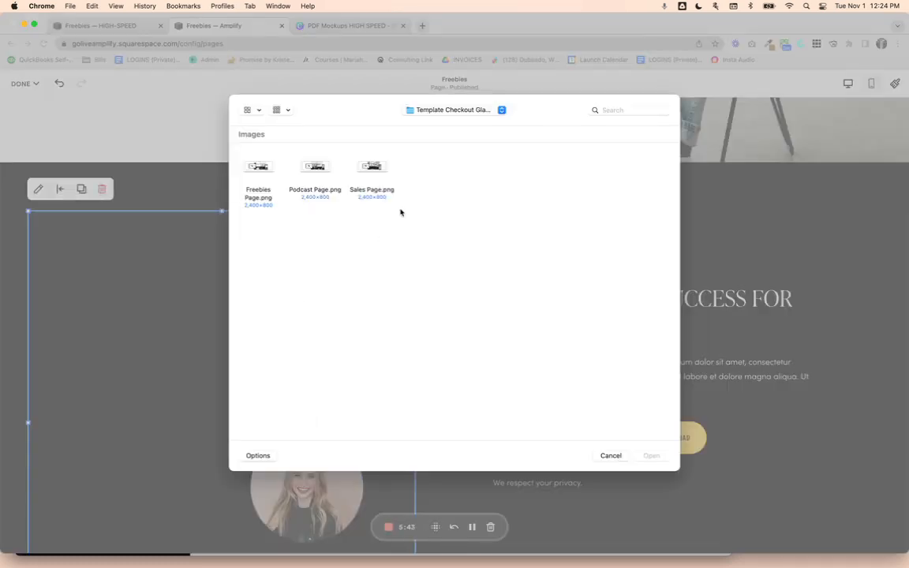
left_click(611, 456)
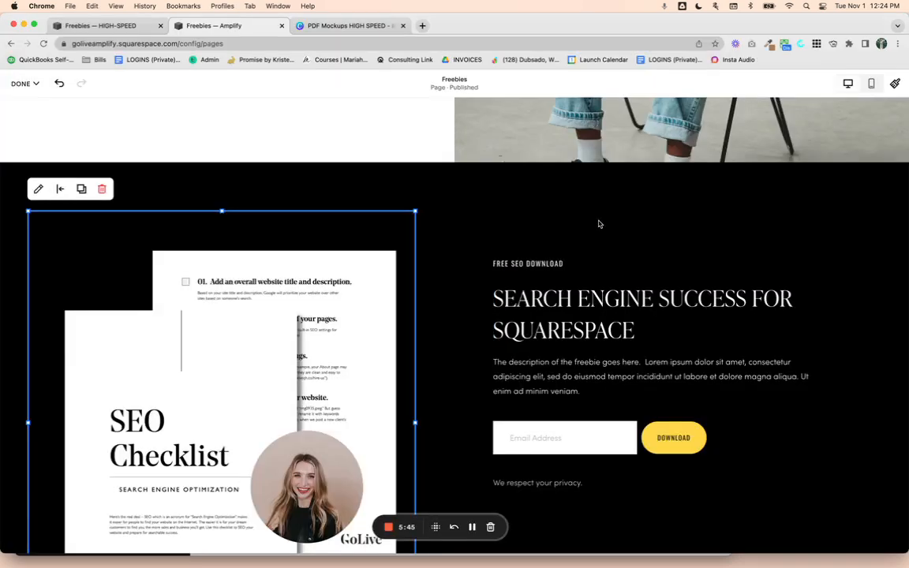
Save the Freebies page, exit editing and review the first and second freebie sections
left_click(219, 173)
left_click(25, 83)
left_click(23, 116)
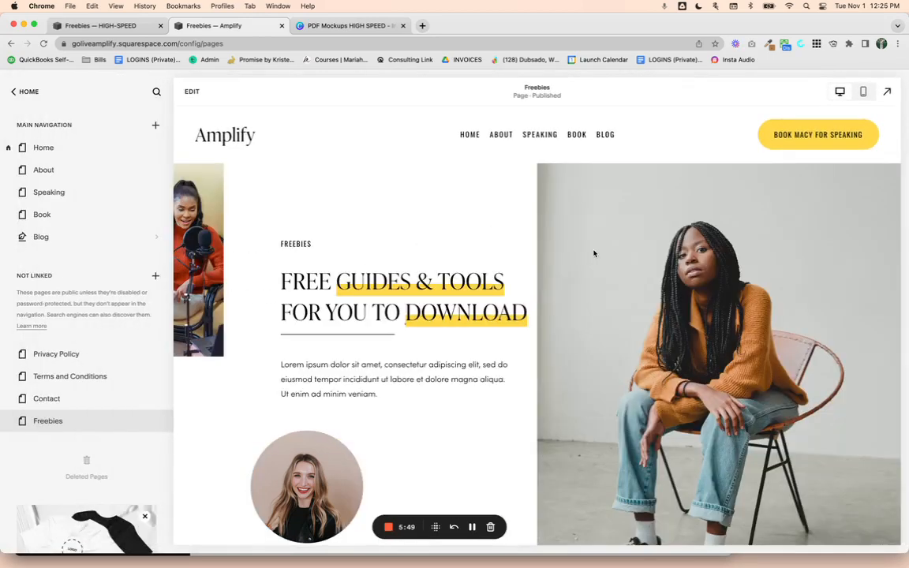
scroll(594, 254, "down", 10)
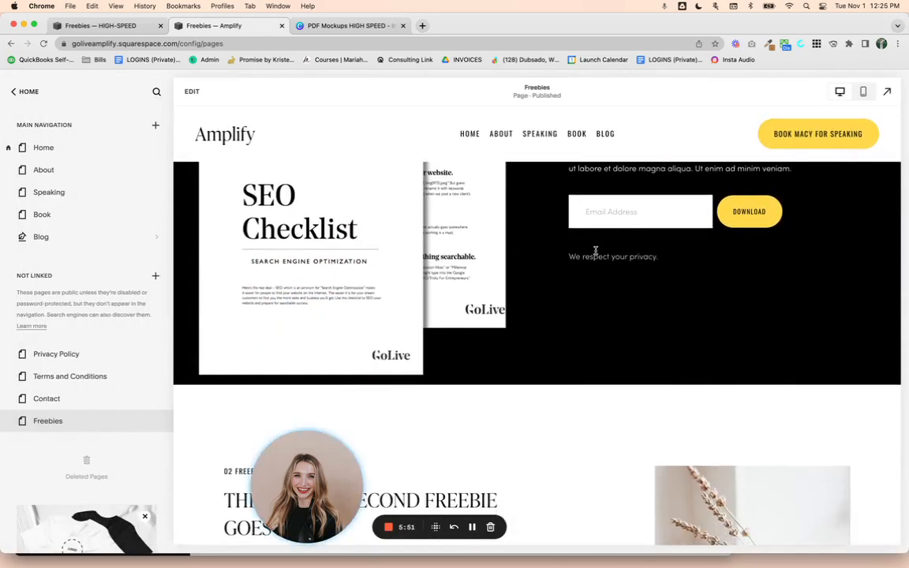
scroll(594, 253, "down", 5)
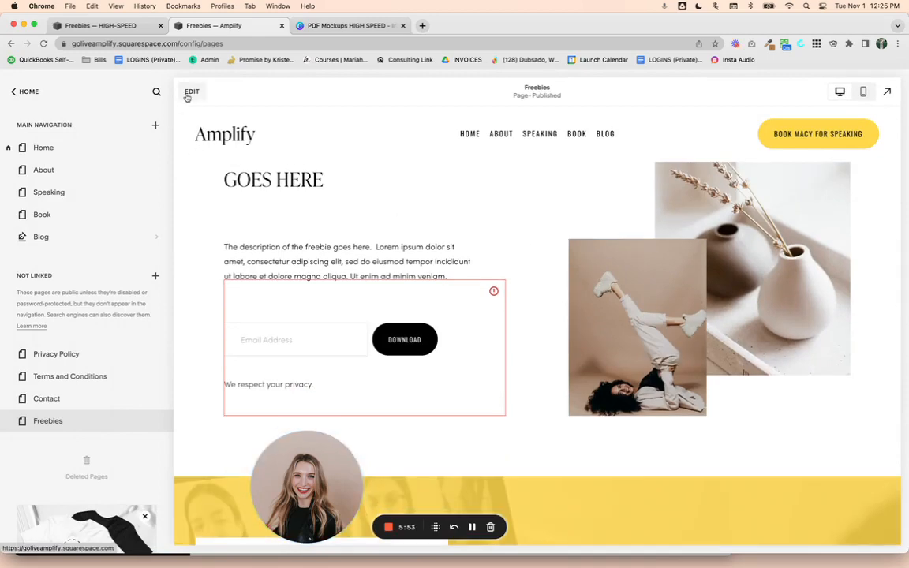
Reopen the page for editing and change the small label above the second freebie's title to "MARKETING FREEBIE"
left_click(191, 93)
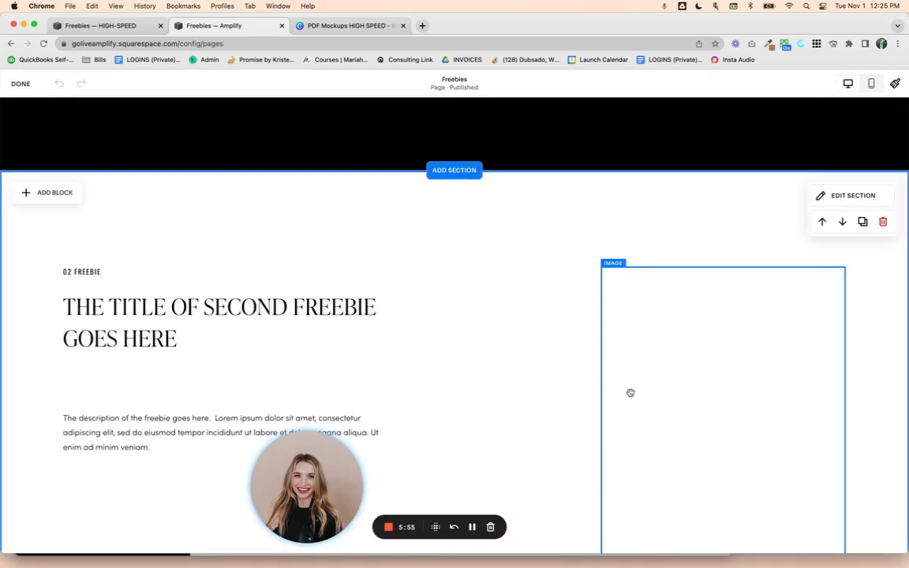
scroll(310, 334, "down", 2)
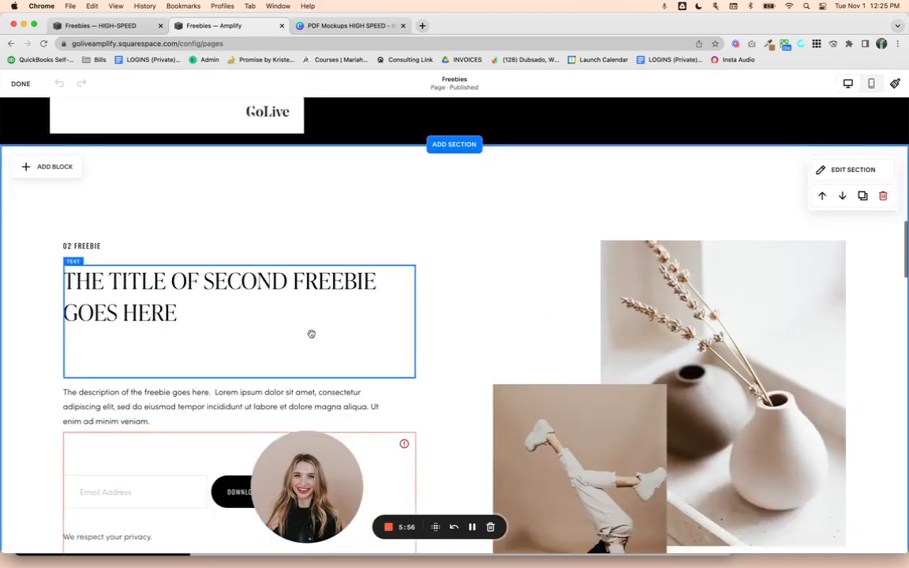
left_click(136, 230)
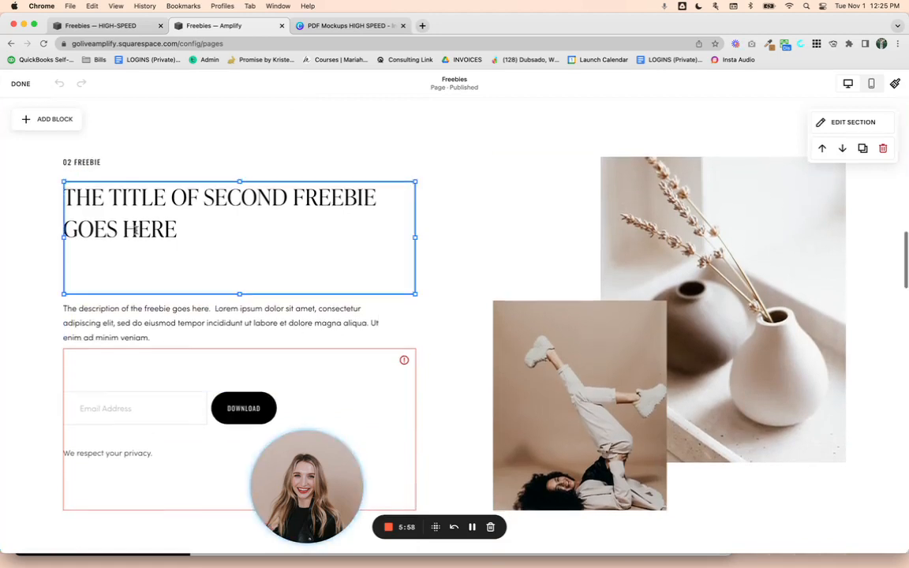
double_click(195, 163)
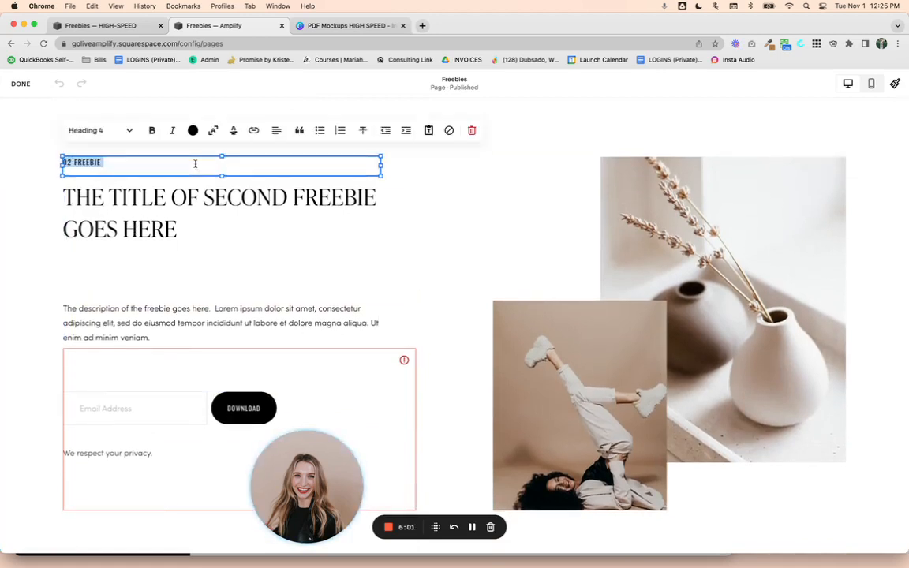
type("MARKETING F")
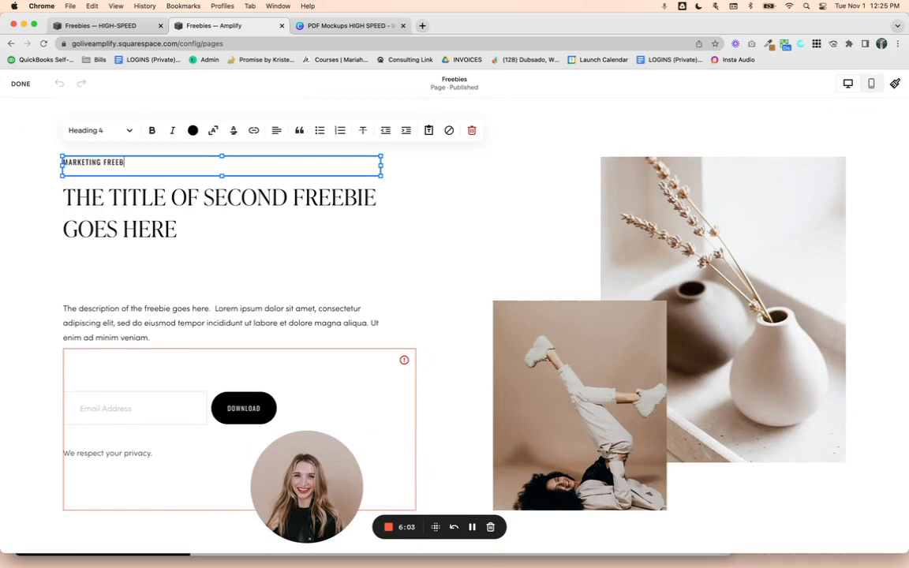
Retitle the second freebie "GET OUR 3-MONTH MARKETING PLANNER DOWNLOAD"
double_click(145, 228)
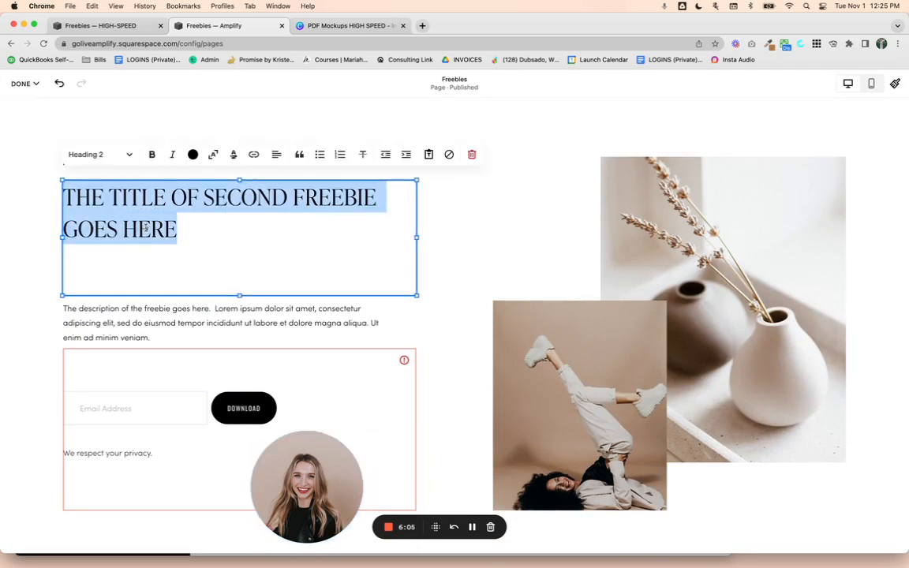
type("GET OUR")
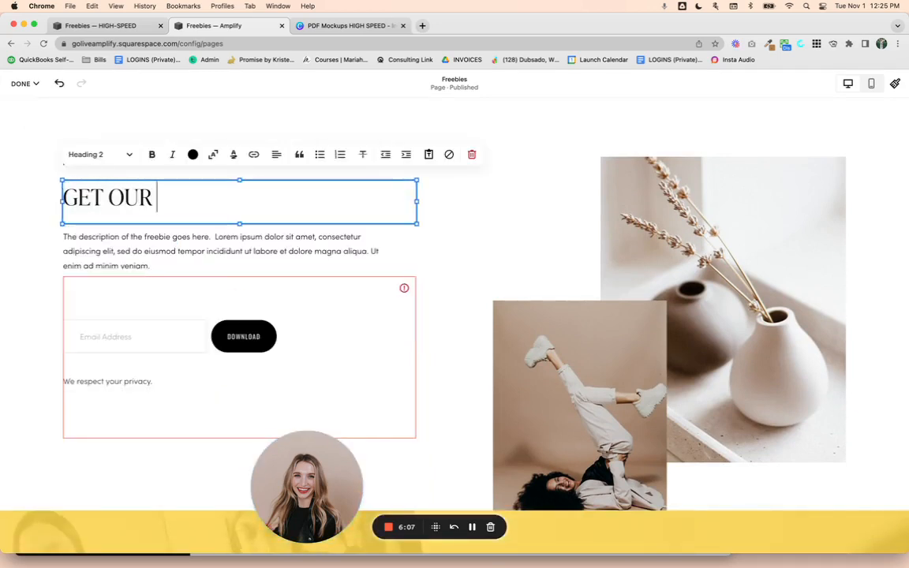
type(" 3-MONTH MA")
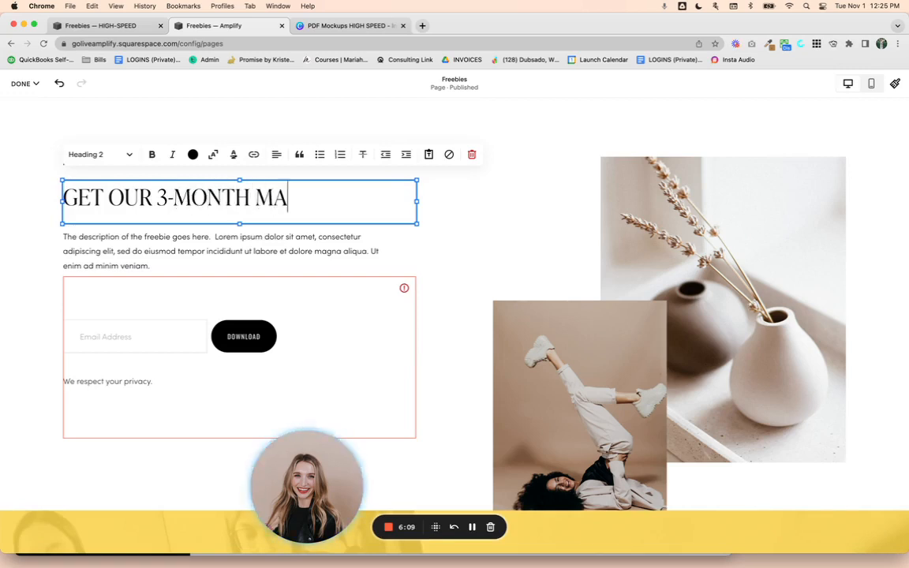
type("RKETING PLANNER DOWNLOAD")
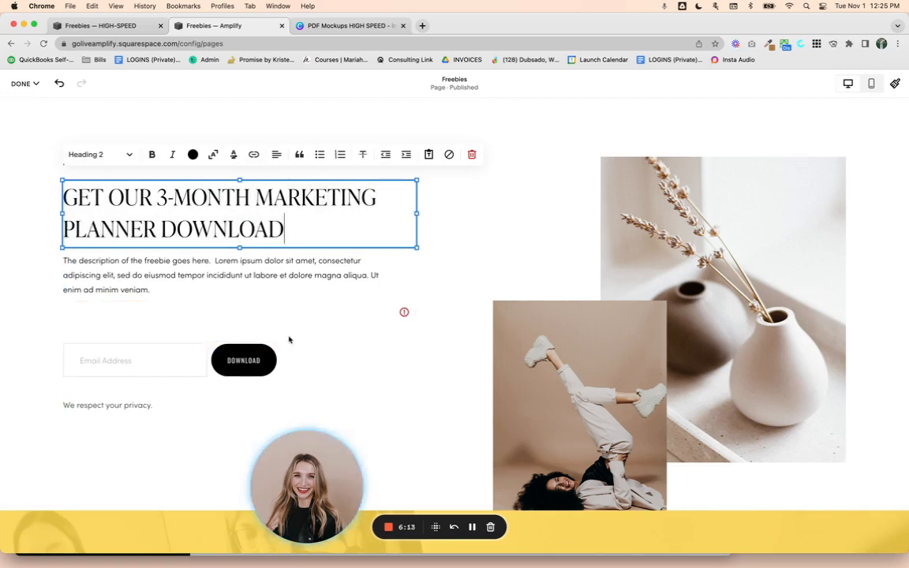
Connect the second freebie's newsletter form storage to Email Campaigns without selecting a mailing list
left_click(329, 338)
double_click(333, 339)
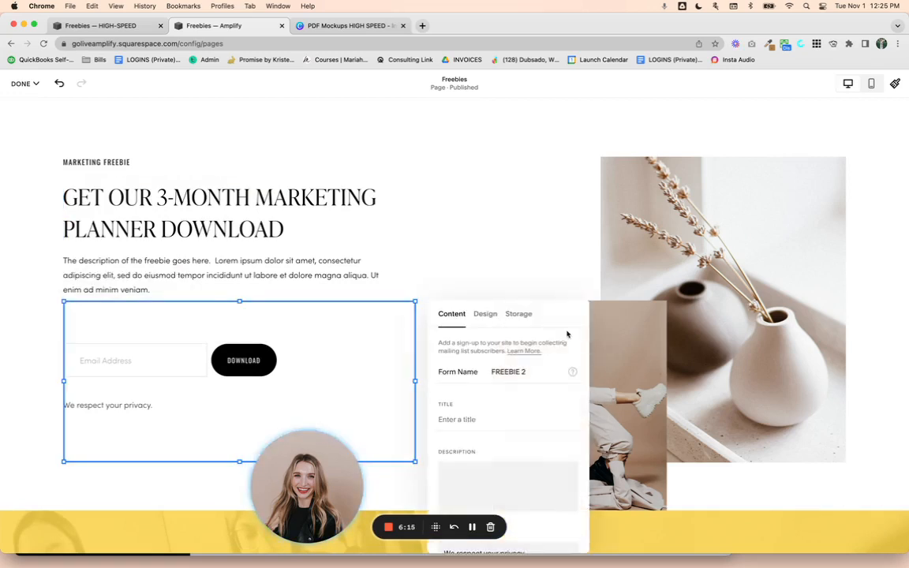
left_click(557, 382)
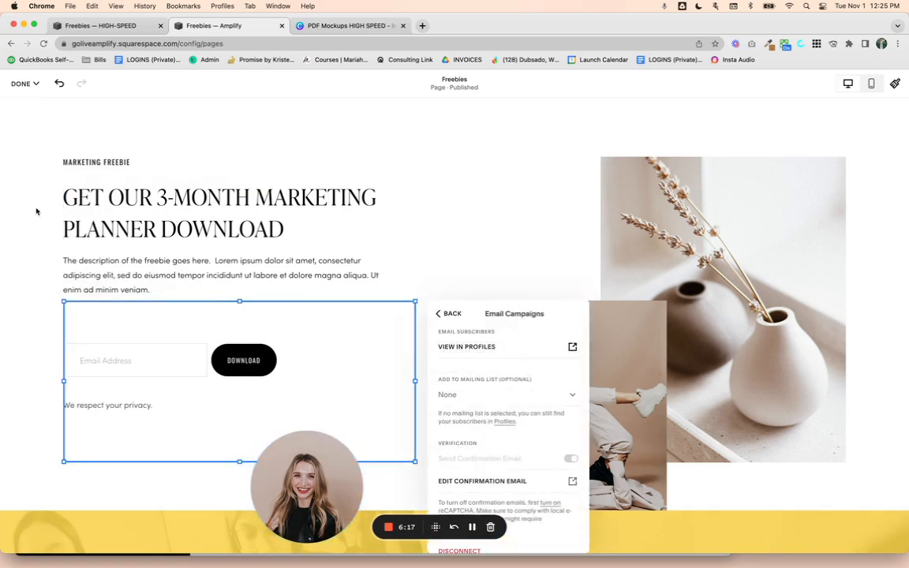
Move the second freebie's newsletter form up closer to its description and extend the section's height below the overlapping photos
left_click(438, 168)
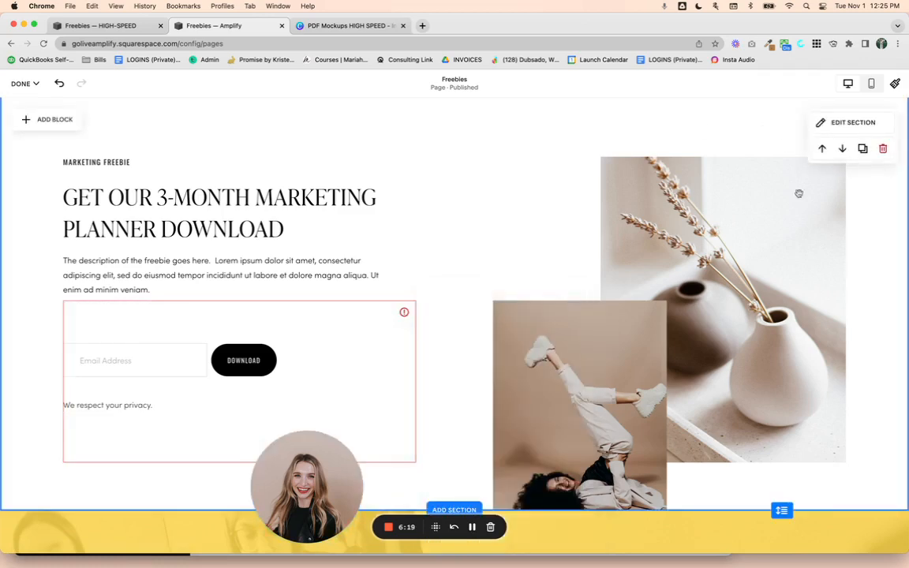
left_click_drag(339, 348, 337, 322)
left_click(418, 457)
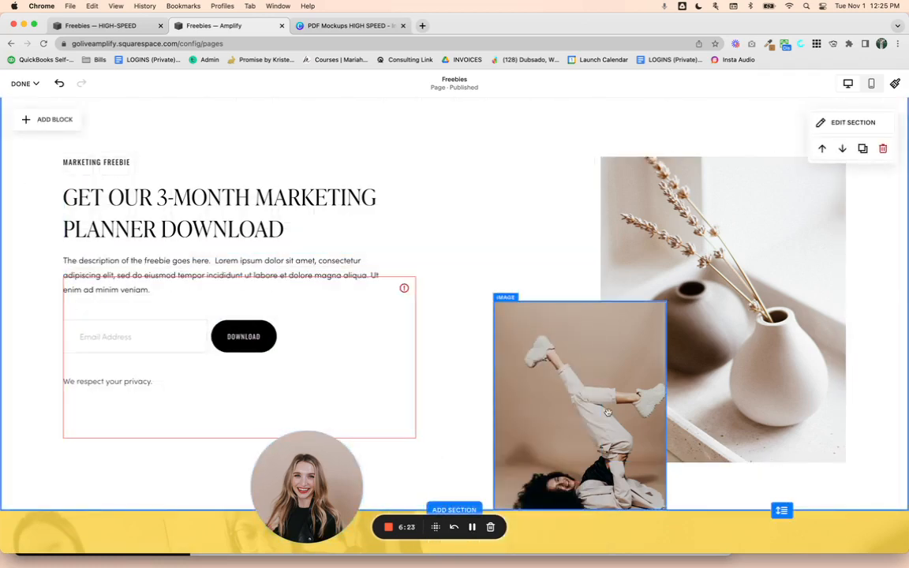
scroll(599, 387, "down", 1)
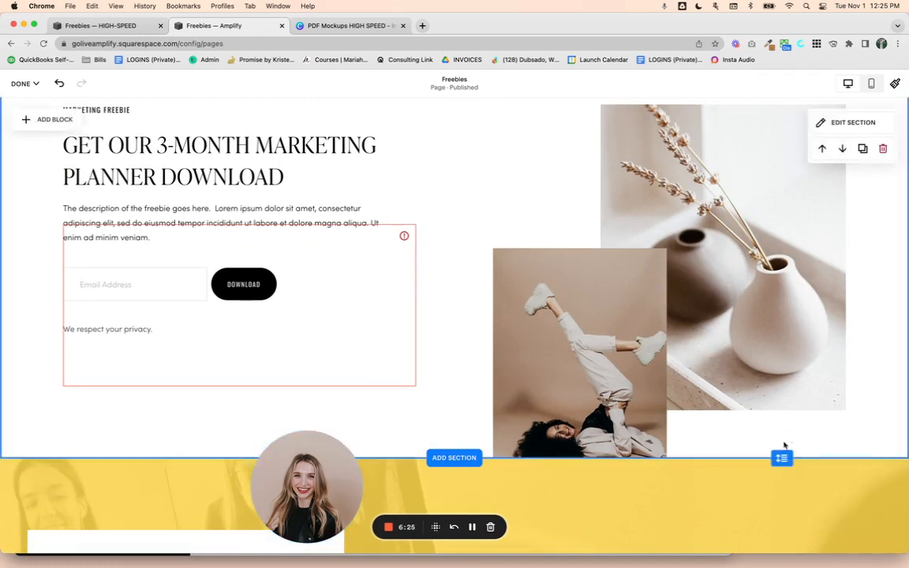
left_click_drag(780, 456, 781, 505)
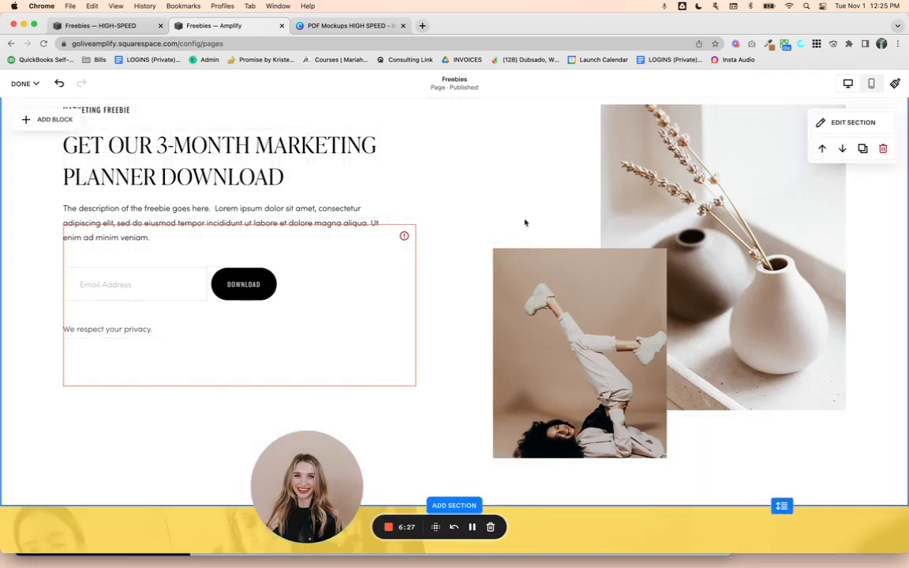
Replace the second freebie's front photo with the street shot of a woman in jeans carrying a handbag, set to Fill
left_click(569, 294)
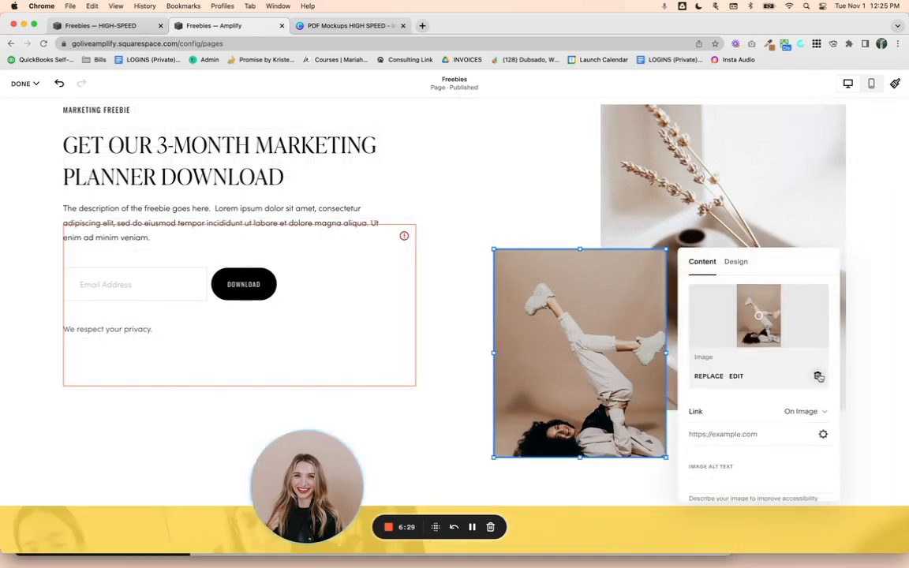
left_click(818, 377)
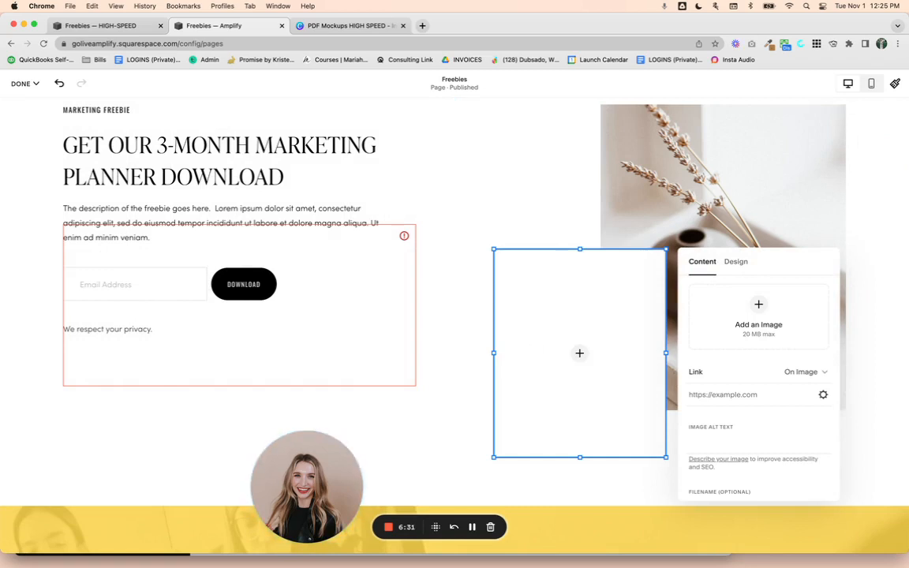
left_click_drag(316, 394, 812, 339)
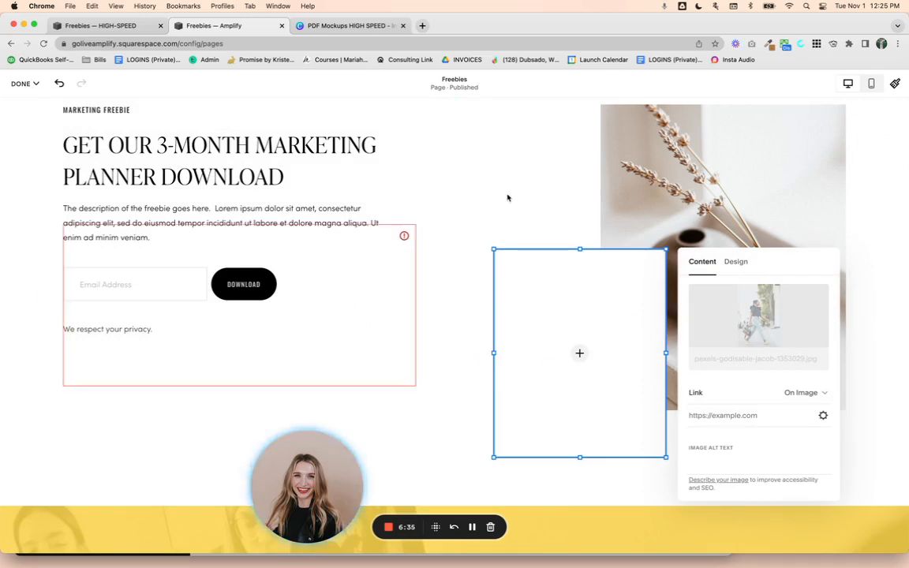
left_click(736, 262)
left_click(707, 300)
left_click(744, 300)
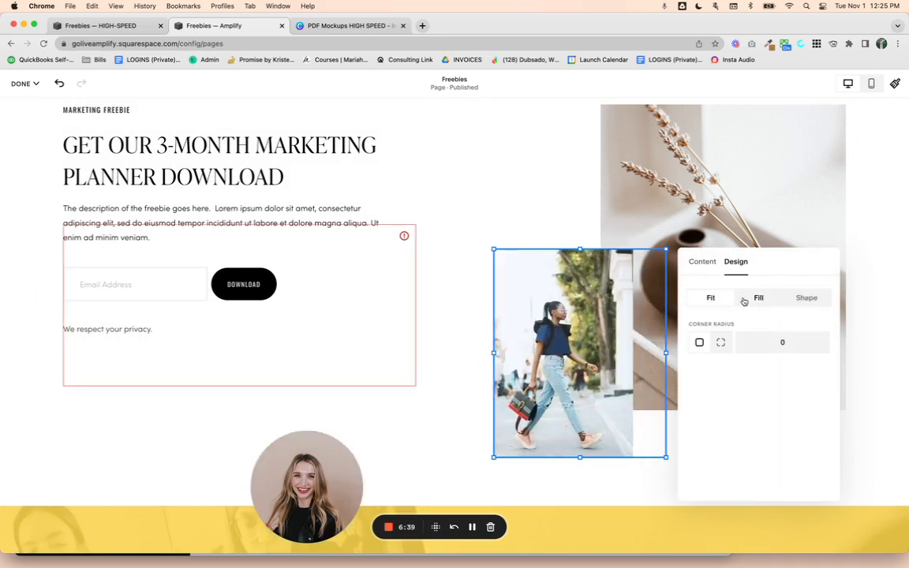
left_click(730, 186)
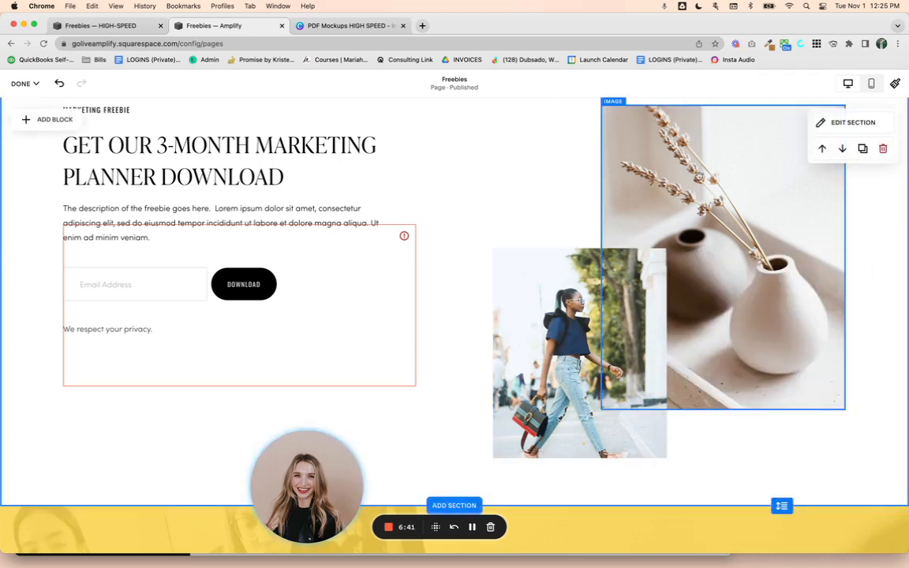
Replace the second freebie's larger vase photo with the street shot of a woman in a yellow skirt, set to Fill
double_click(698, 175)
left_click(873, 225)
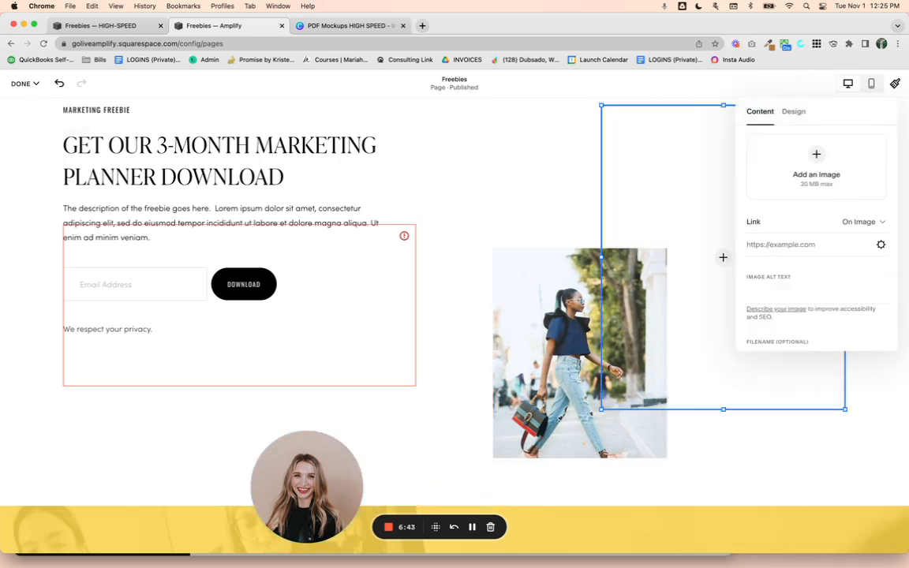
left_click_drag(259, 248, 820, 158)
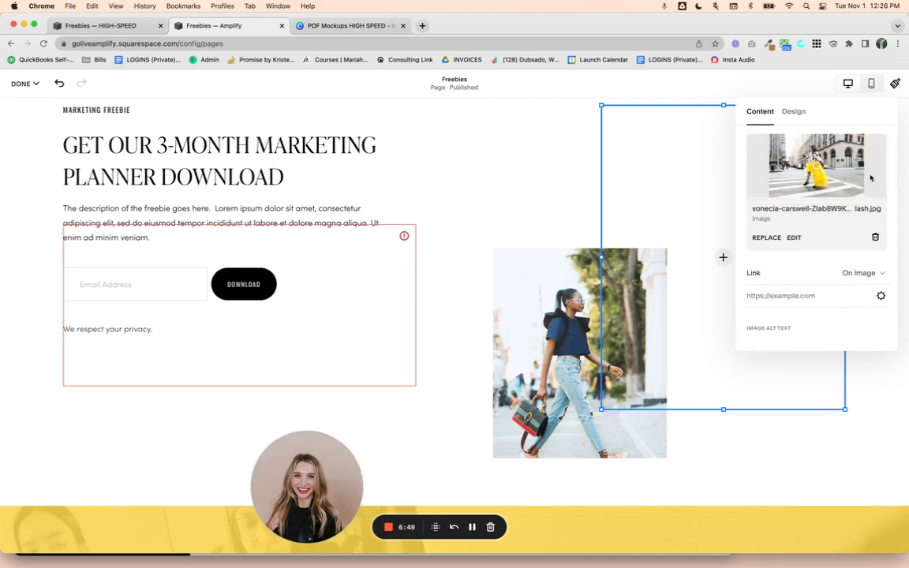
left_click(793, 113)
left_click(818, 148)
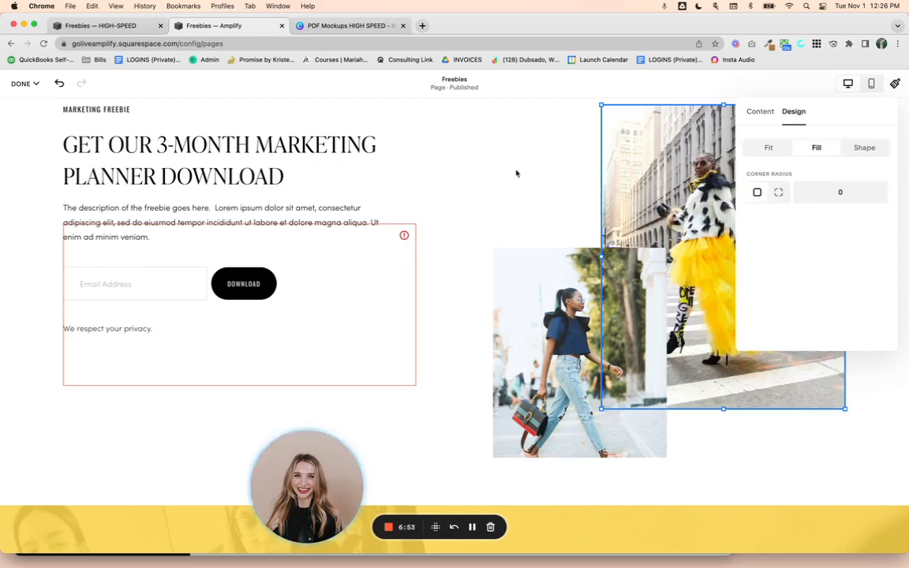
left_click(515, 173)
Save the Freebies page and review the second and third freebie sections
left_click(24, 83)
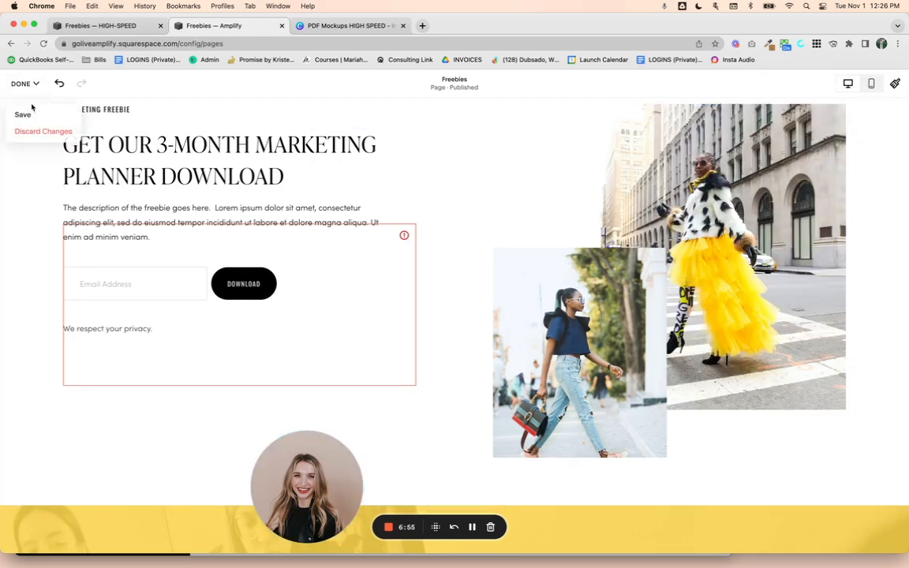
left_click(24, 113)
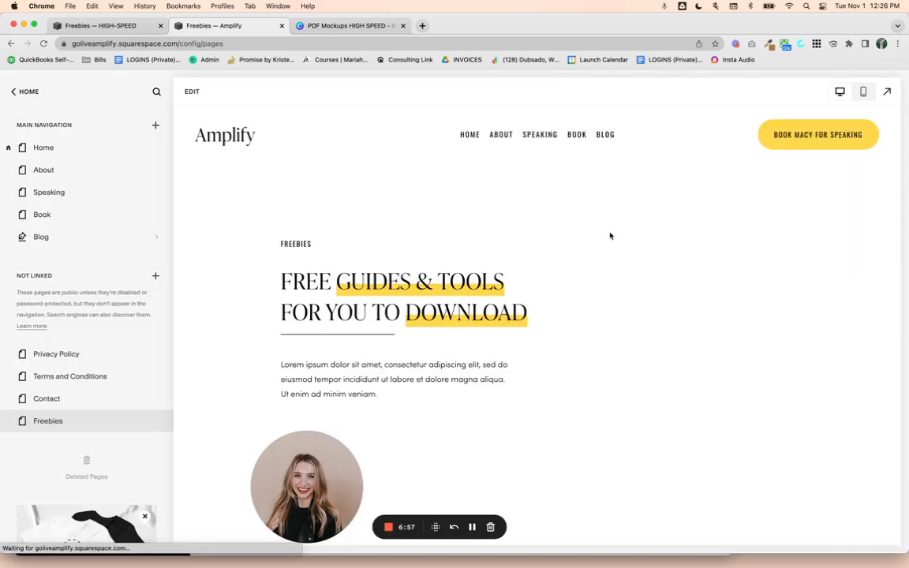
scroll(607, 229, "down", 5)
scroll(597, 219, "down", 10)
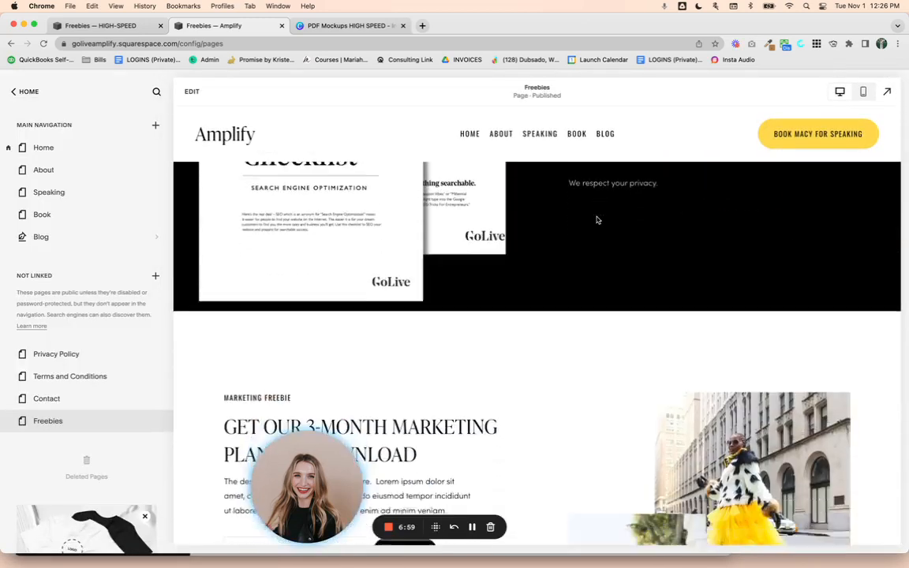
scroll(612, 224, "down", 3)
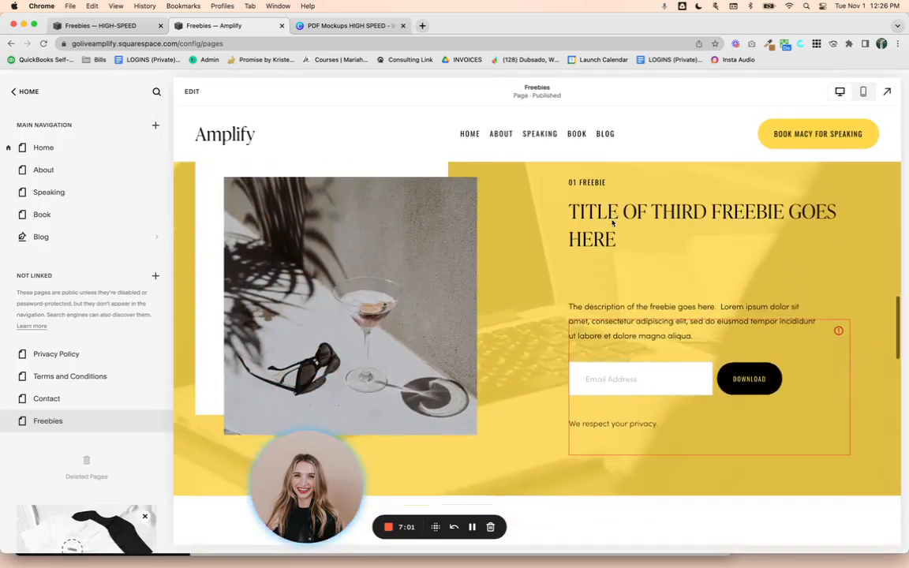
scroll(615, 223, "up", 3)
scroll(615, 223, "down", 3)
scroll(614, 223, "up", 2)
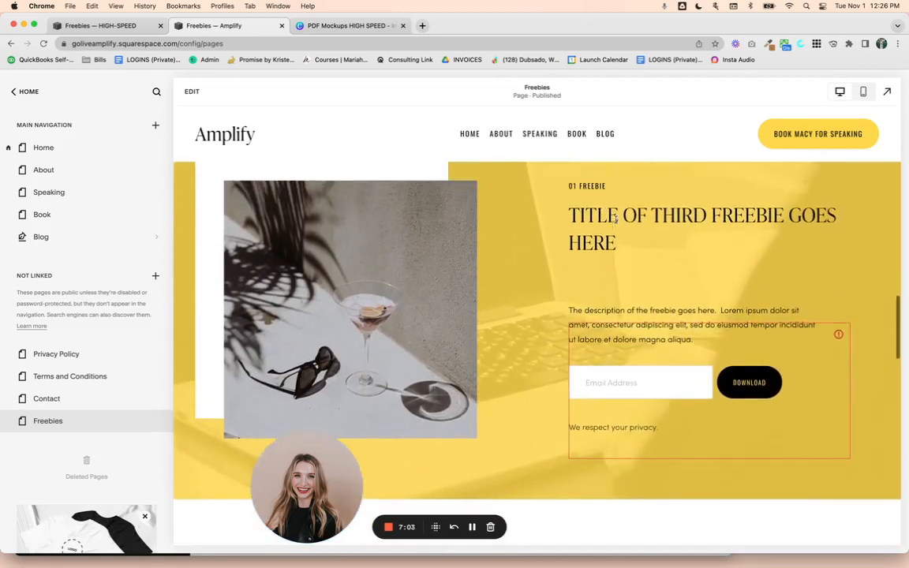
Reopen the page for editing and change the small label above the third freebie's title to "BOOK YOUR DREAM CLIENT"
left_click(199, 94)
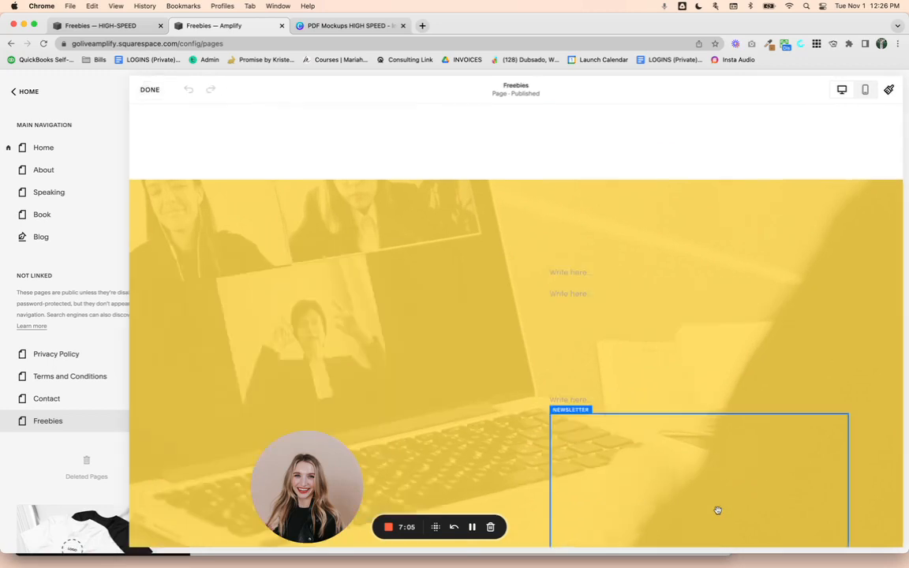
scroll(585, 294, "down", 2)
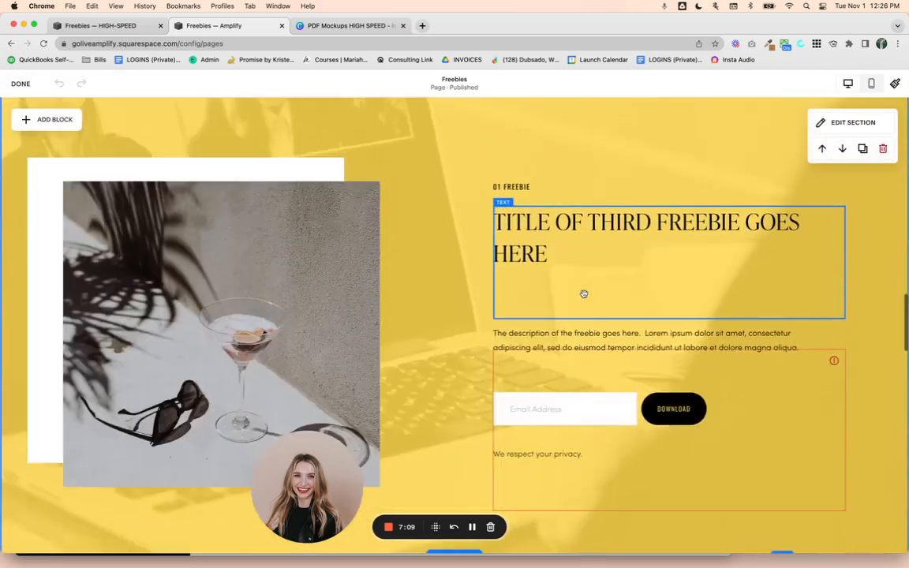
triple_click(528, 207)
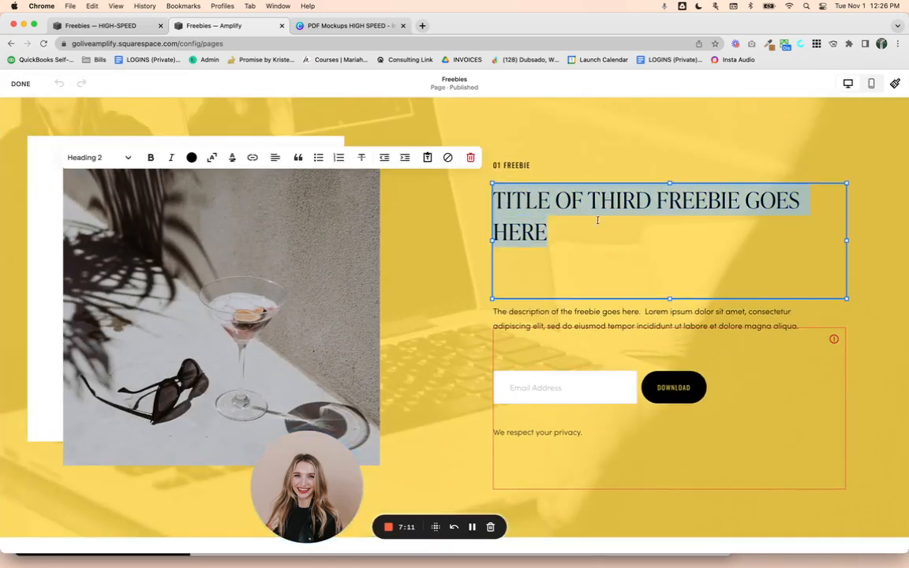
triple_click(525, 166)
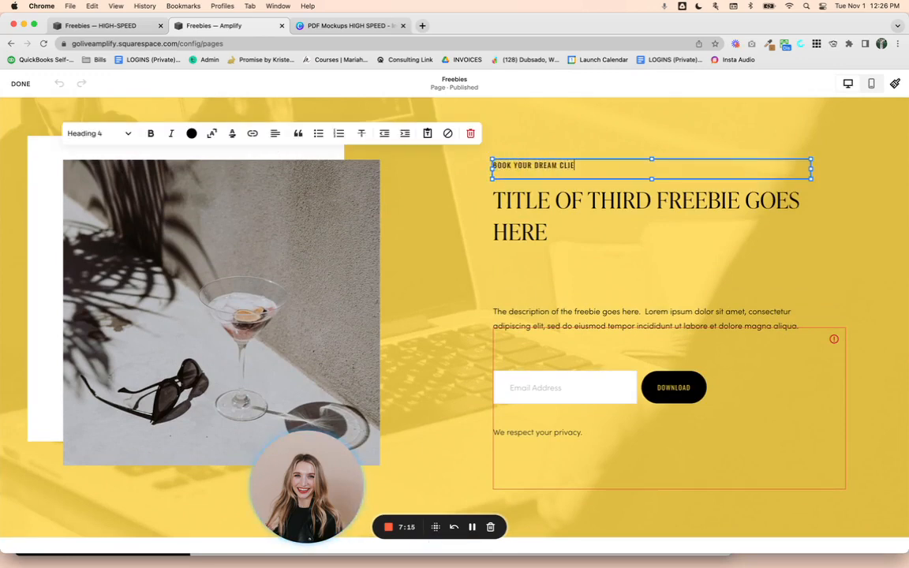
Retitle the third freebie "FIND OUT EVERYTHING YOU NEED TO KNOW ABOUT YOUR DREAM CLIENT DOWNLOAD"
triple_click(554, 210)
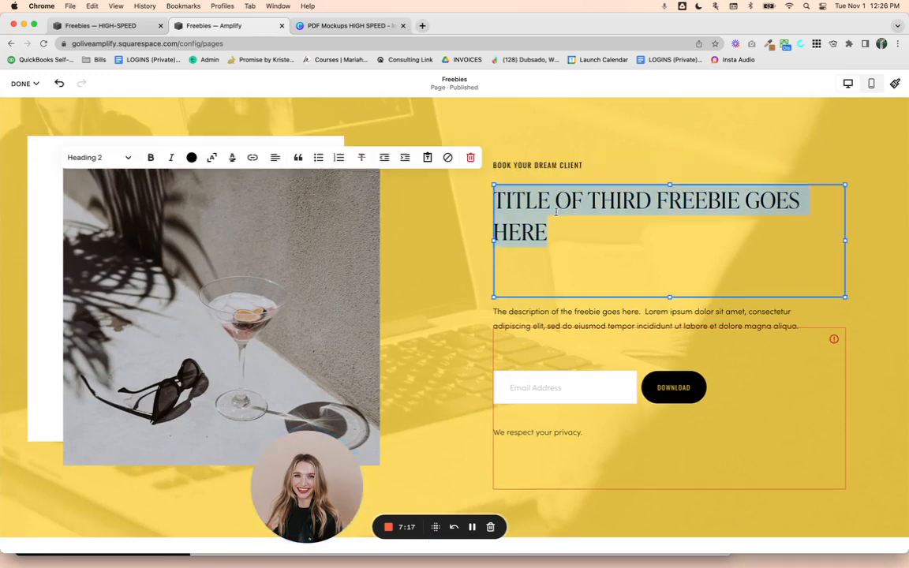
type("FI")
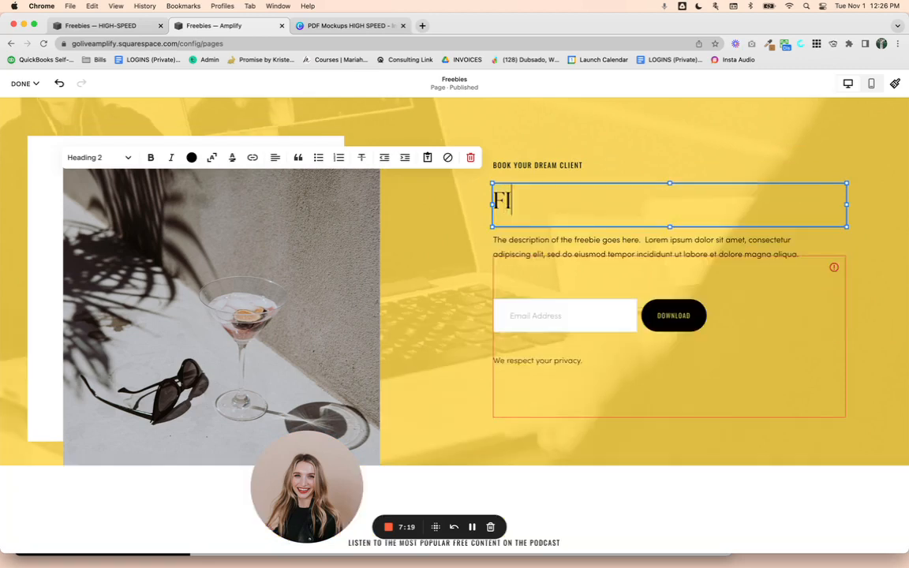
type("ND OUT EVERYTH")
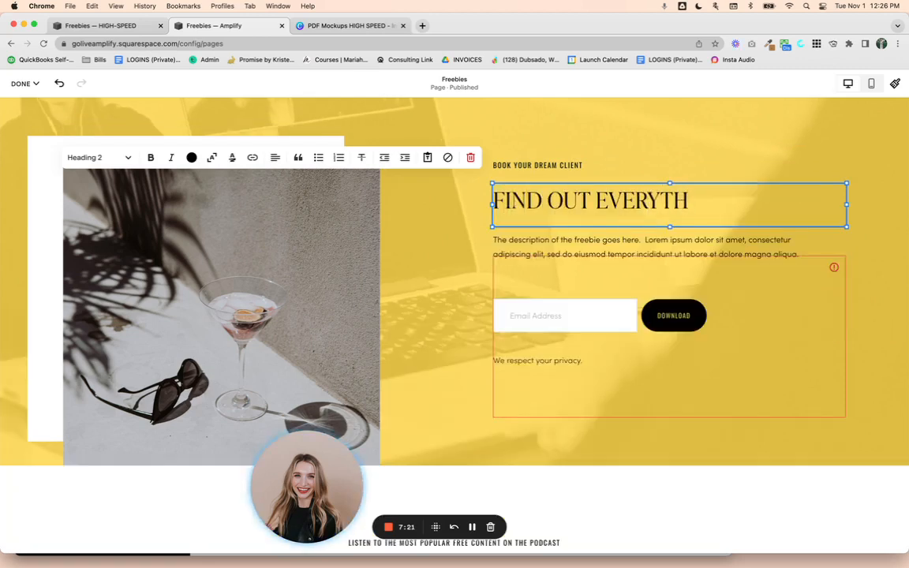
type("ING YOU NEED TO KNOW ")
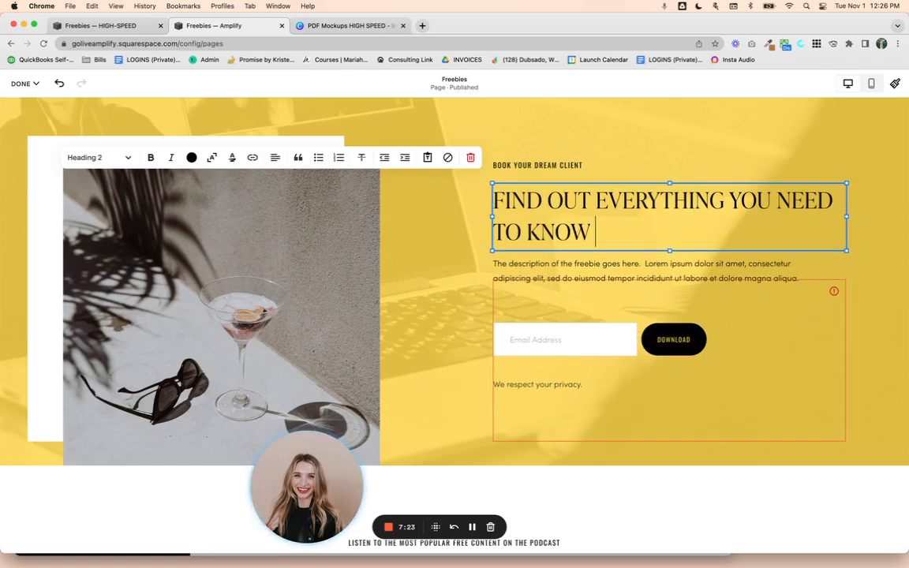
type("ABOUT YOUR DREAM CLIENT DOWNLOAD")
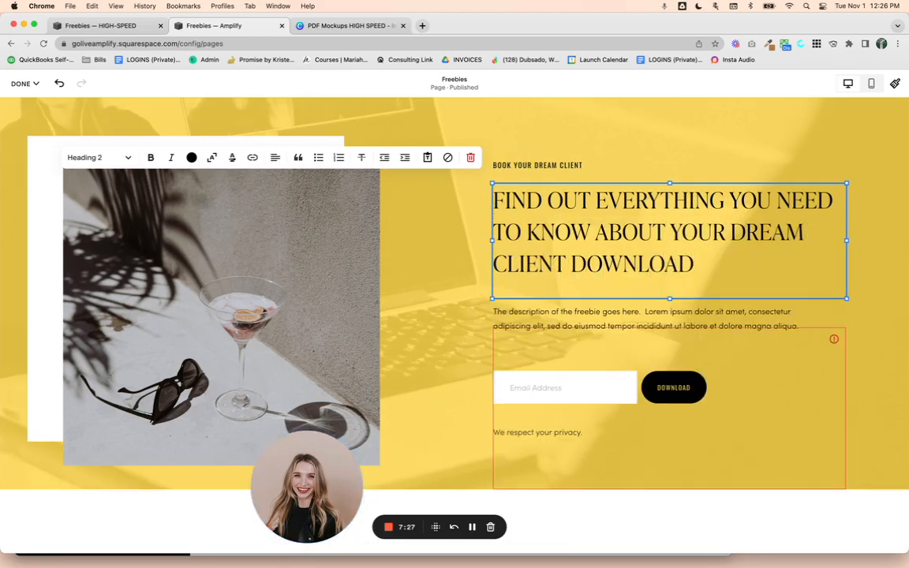
left_click(427, 260)
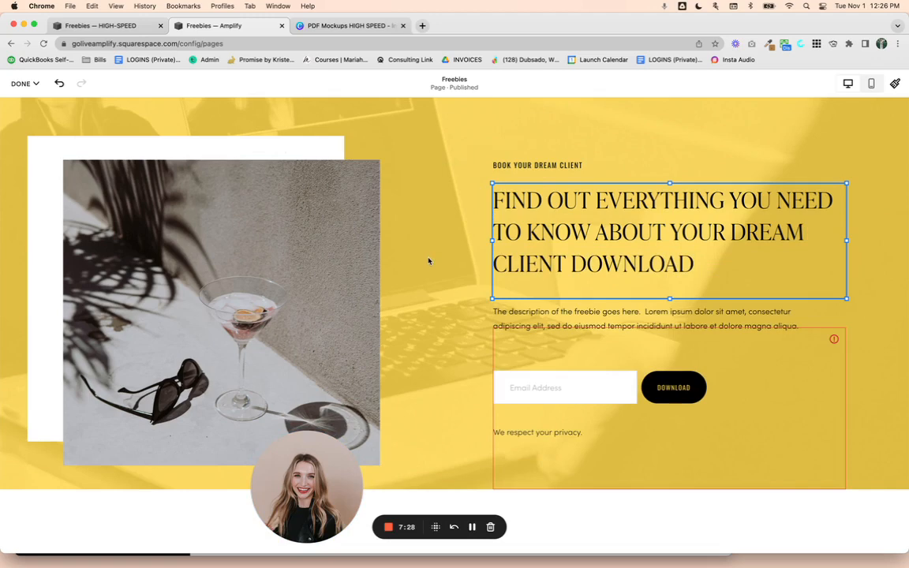
Connect the third freebie's newsletter form storage to Email Campaigns and move the form up closer to its description
double_click(748, 377)
left_click(866, 385)
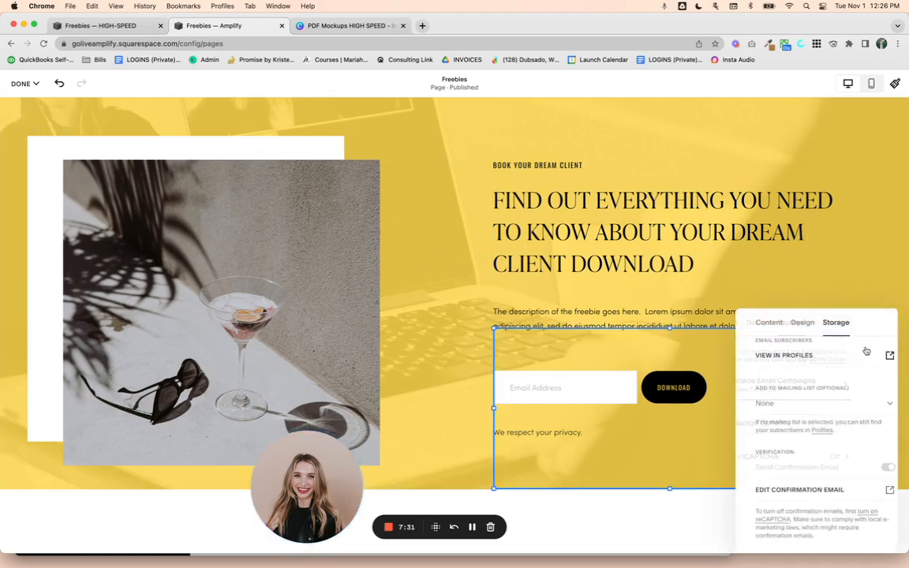
left_click(441, 325)
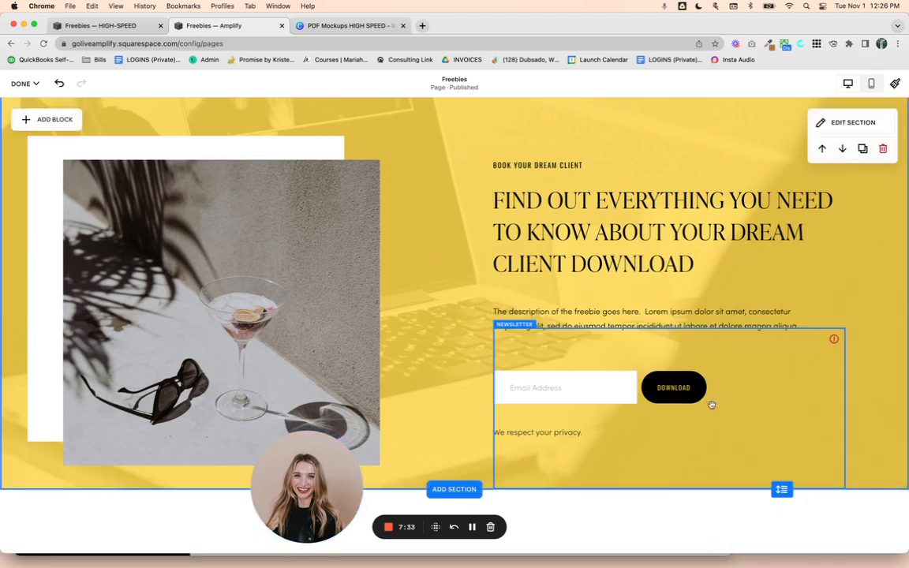
left_click_drag(717, 399, 714, 388)
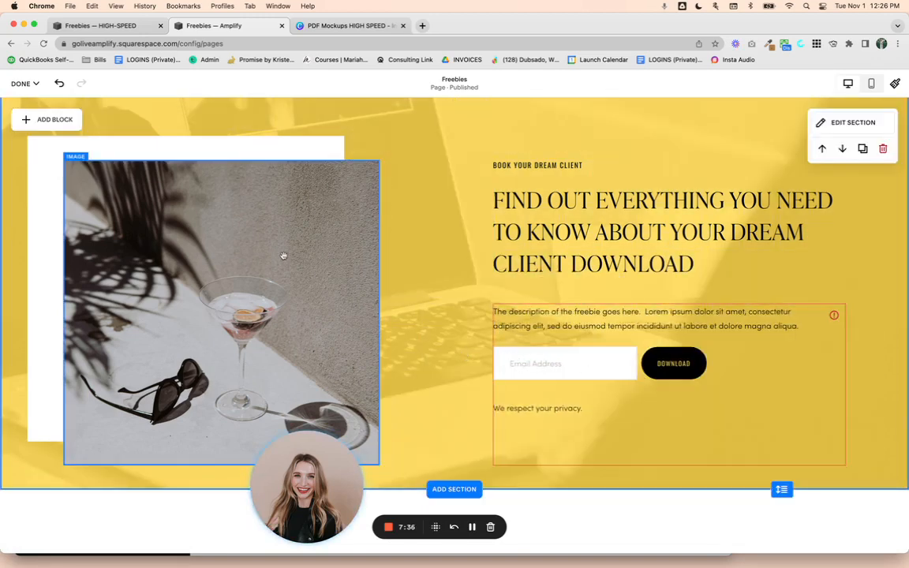
Replace the third freebie's cocktail photo with Amplify-Home-07.jpg and set it to Fill
left_click(283, 255)
left_click(531, 288)
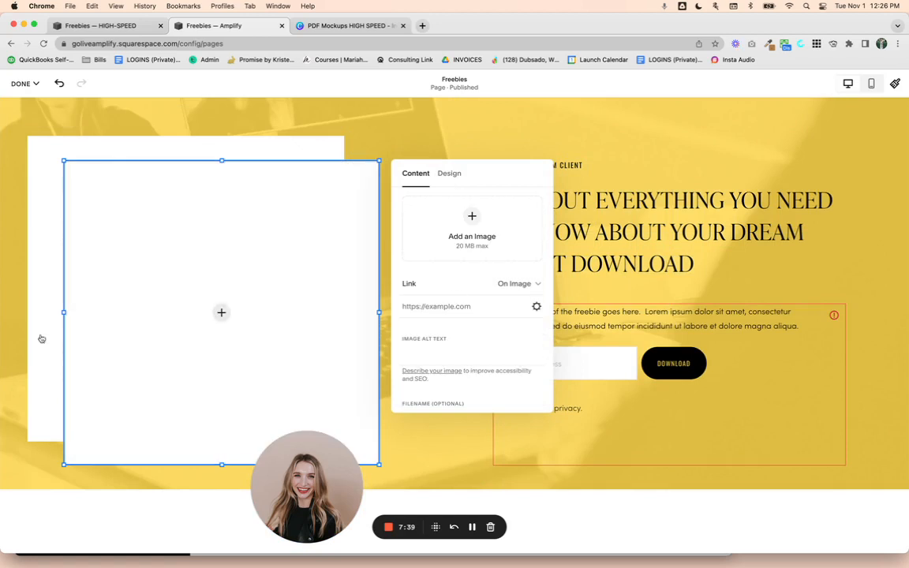
left_click_drag(43, 268, 498, 237)
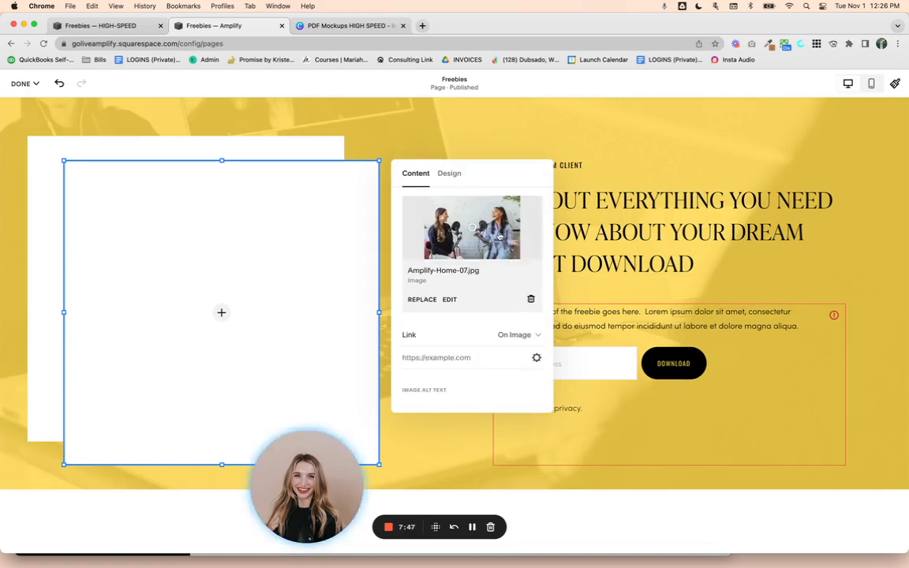
left_click(445, 174)
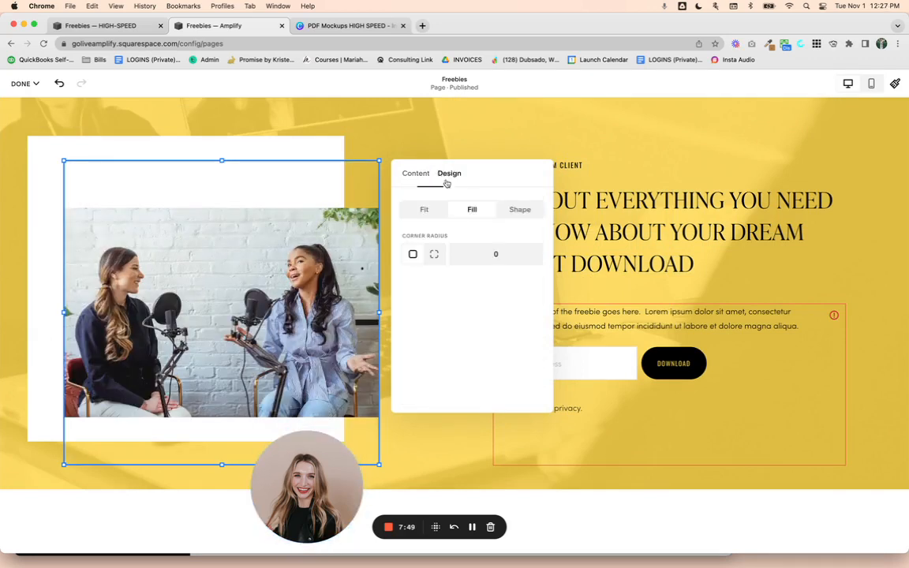
left_click(473, 210)
left_click(629, 148)
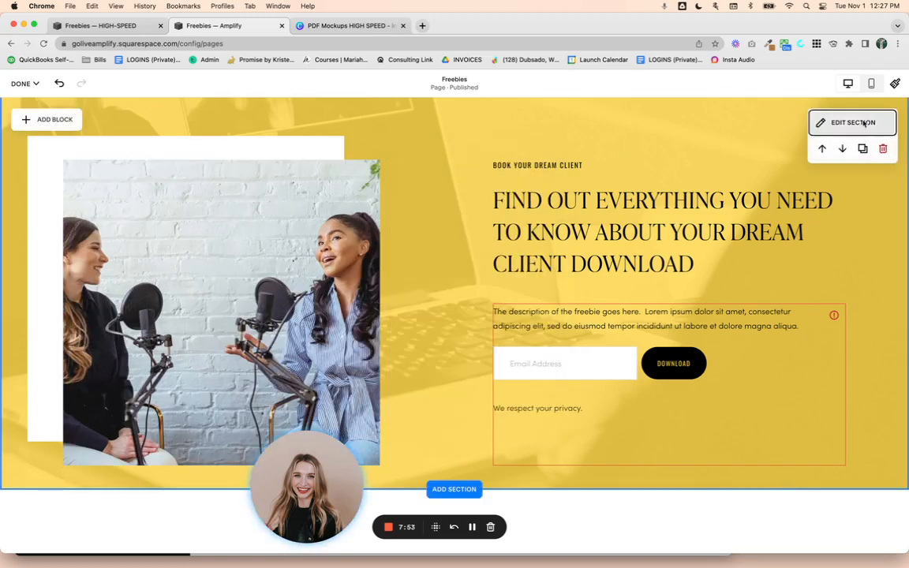
Try the Bright 1 color theme on the third freebie's section, returning it to Bright 2
left_click(841, 123)
left_click(799, 150)
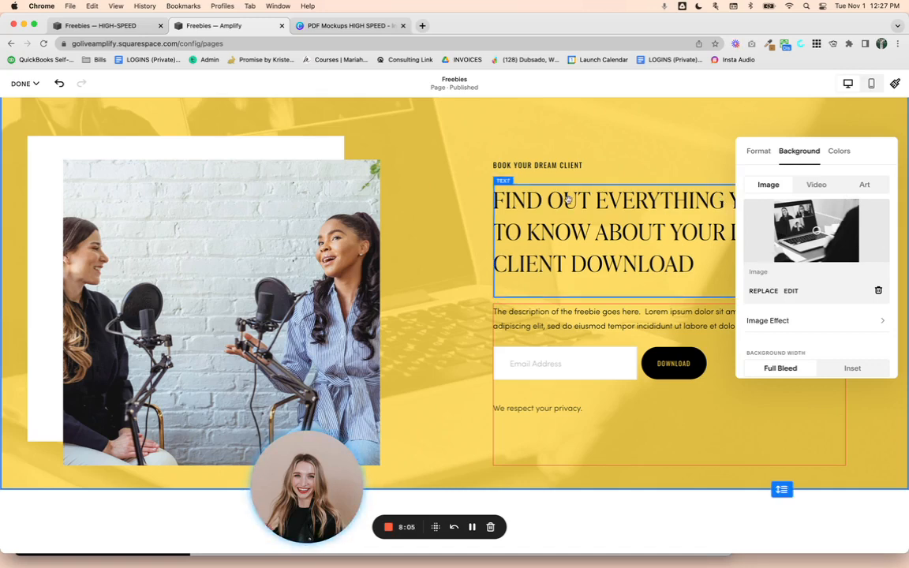
left_click(851, 154)
scroll(842, 261, "down", 5)
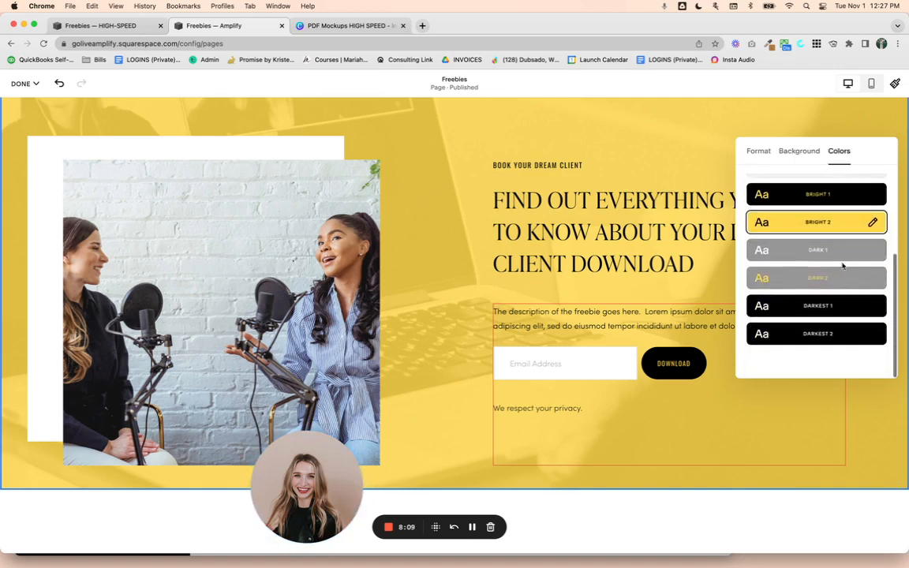
scroll(824, 205, "up", 1)
left_click(823, 205)
scroll(824, 206, "down", 1)
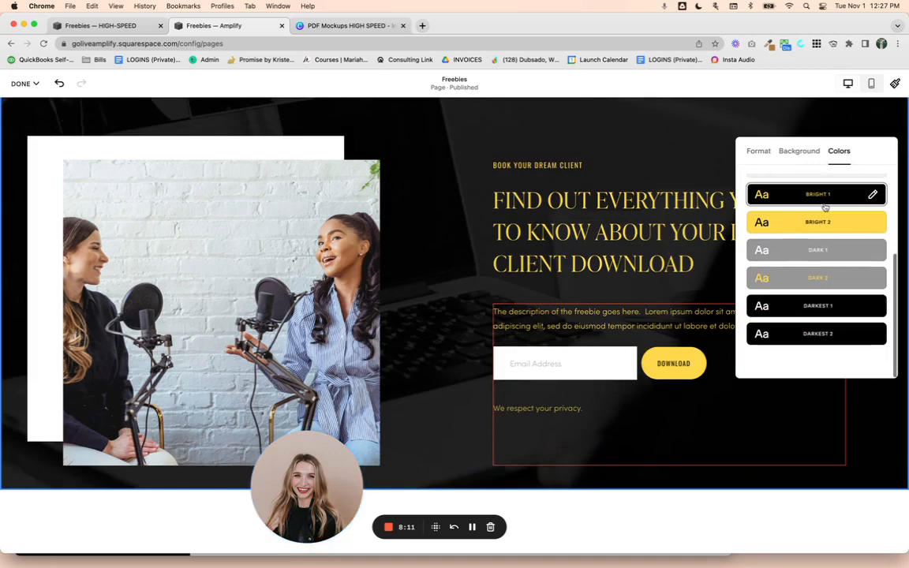
left_click(826, 222)
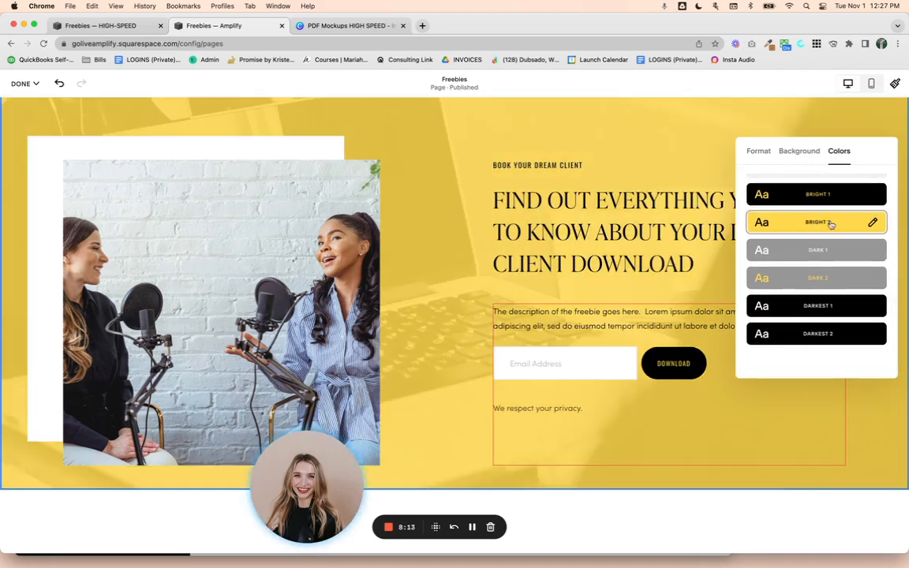
left_click(450, 234)
Save the Freebies page and exit editing
scroll(453, 233, "down", 3)
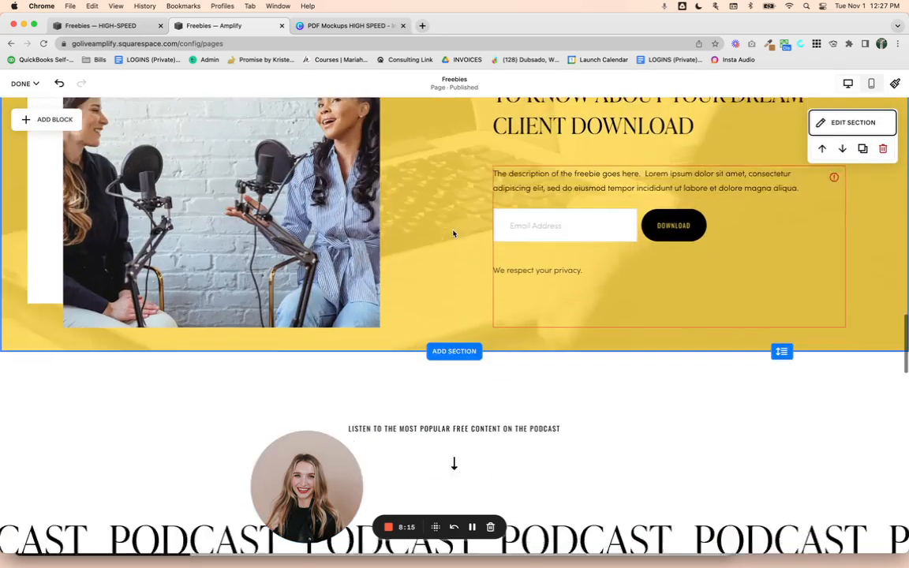
scroll(453, 233, "down", 3)
scroll(408, 207, "up", 7)
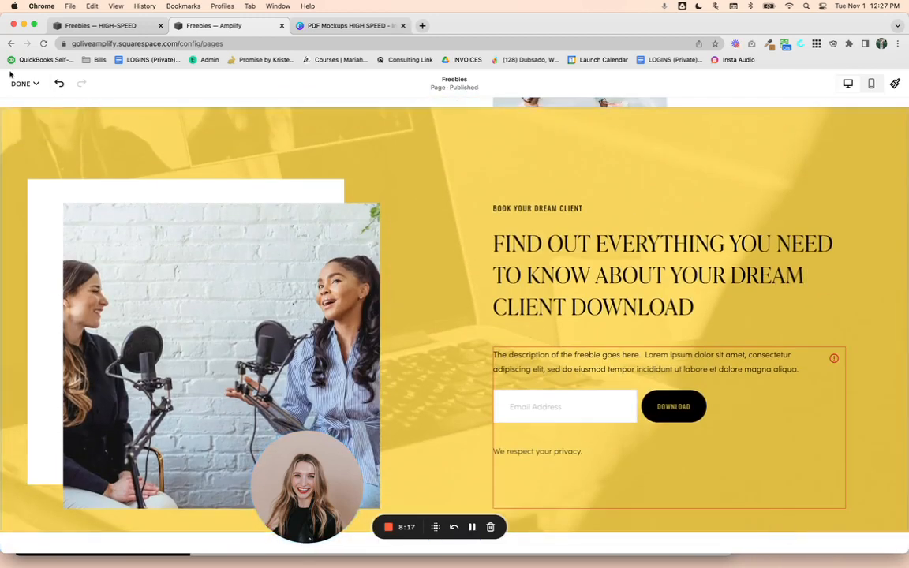
left_click(20, 83)
left_click(27, 106)
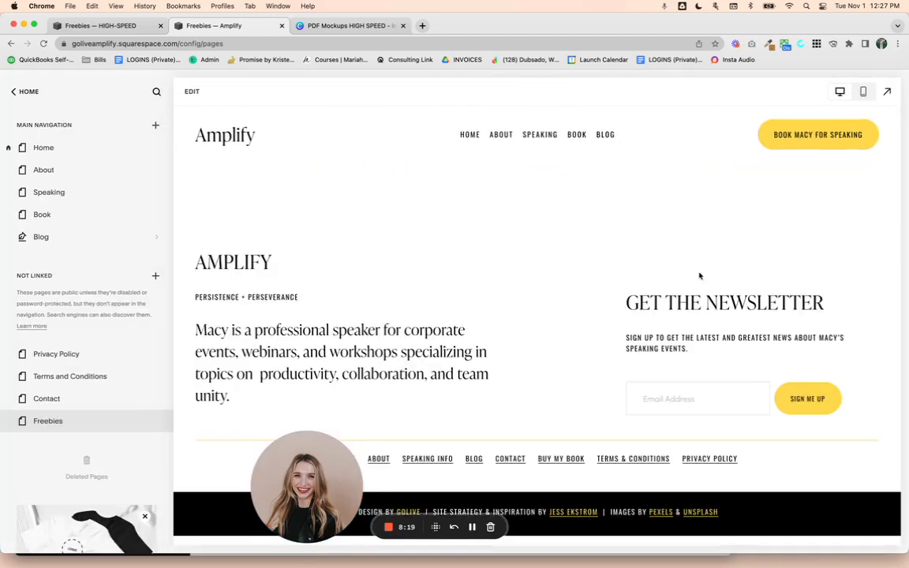
Review the saved Freebies page down to the podcast section and reopen it for editing
scroll(627, 255, "down", 10)
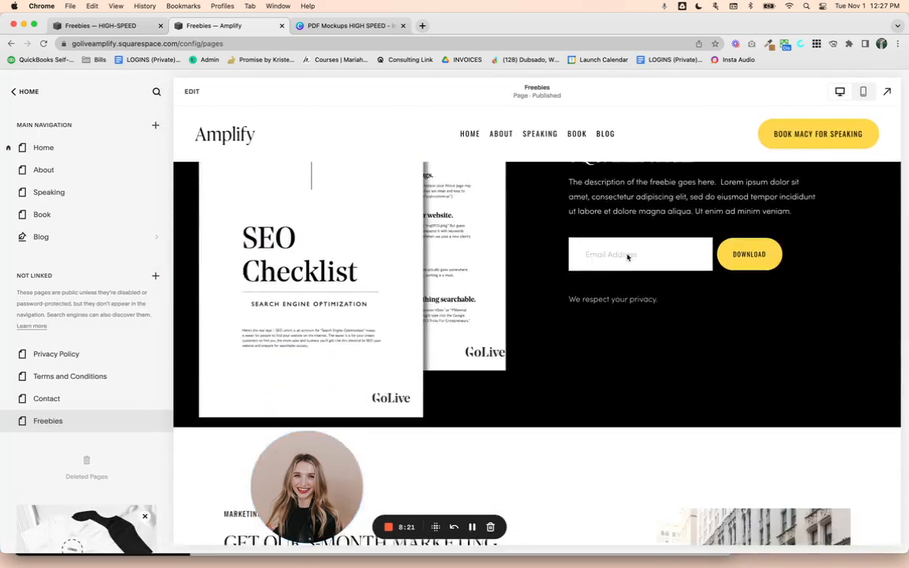
scroll(627, 256, "down", 15)
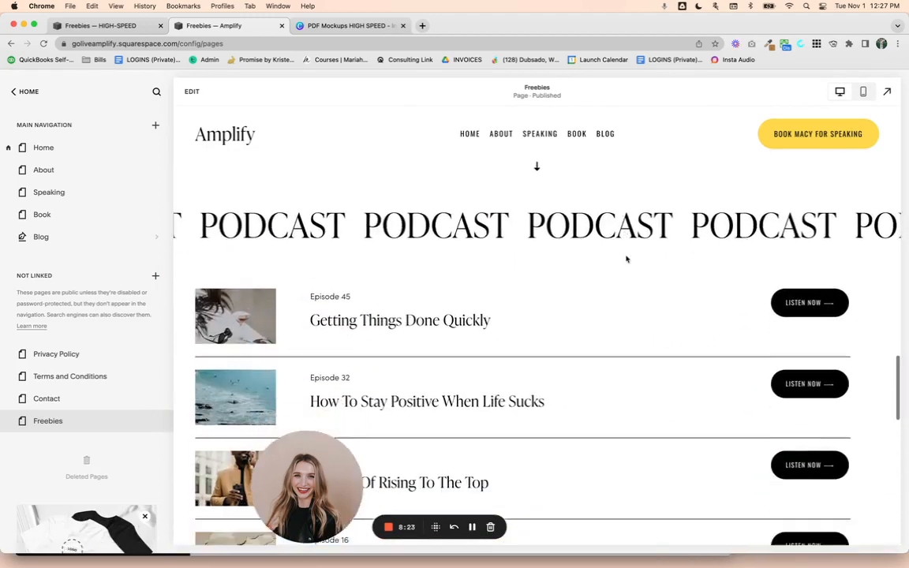
scroll(626, 258, "up", 2)
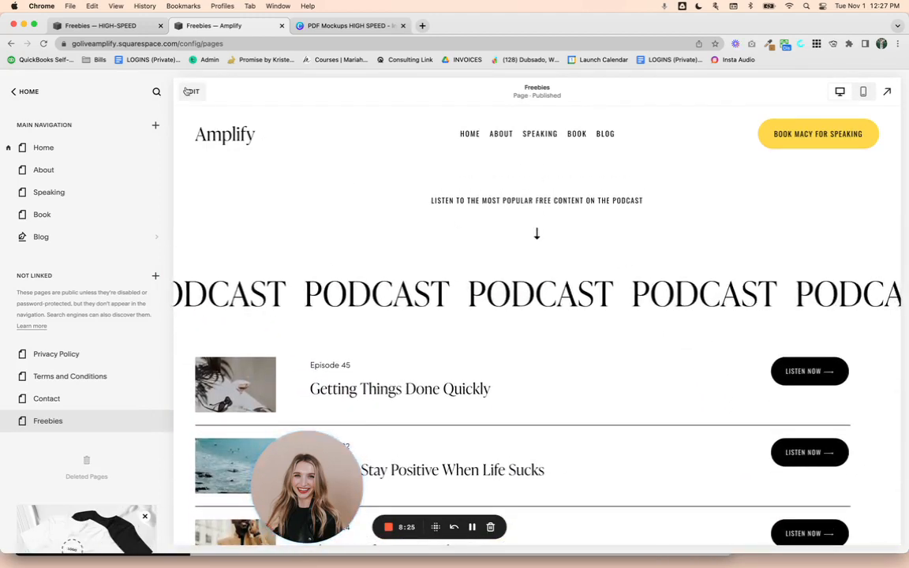
left_click(189, 91)
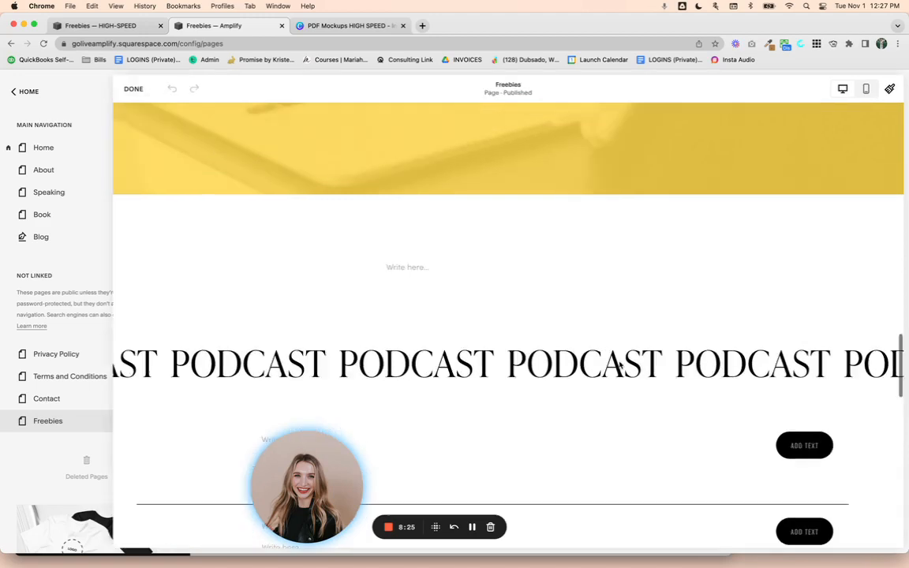
Examine the podcast section's intro text, scrolling heading, episode rows and Listen Now buttons, comparing them with the freebie sections above
scroll(619, 361, "down", 5)
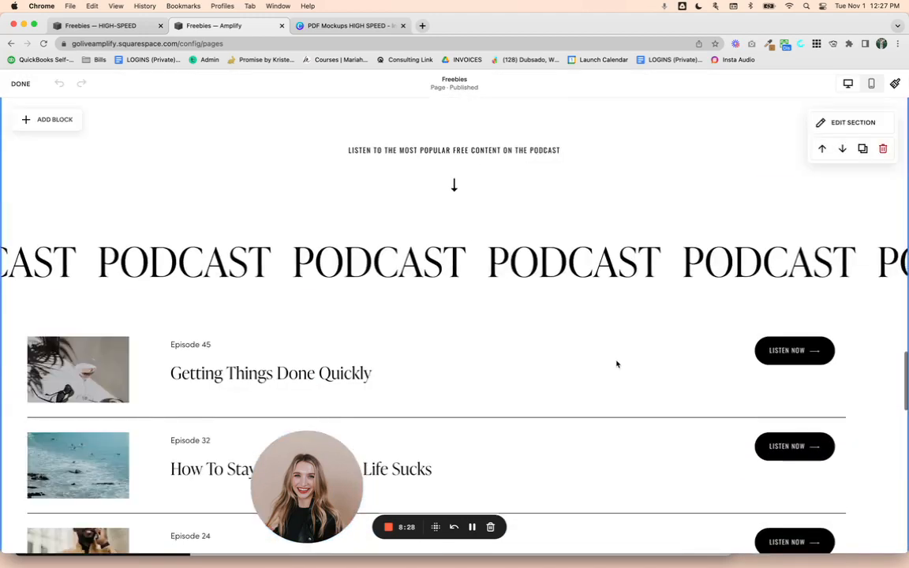
scroll(392, 286, "down", 5)
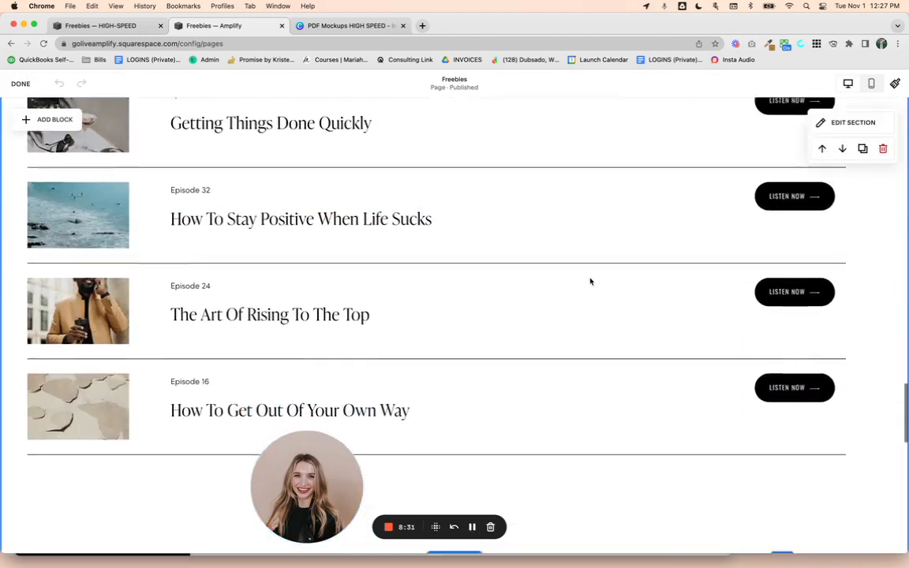
scroll(590, 281, "up", 3)
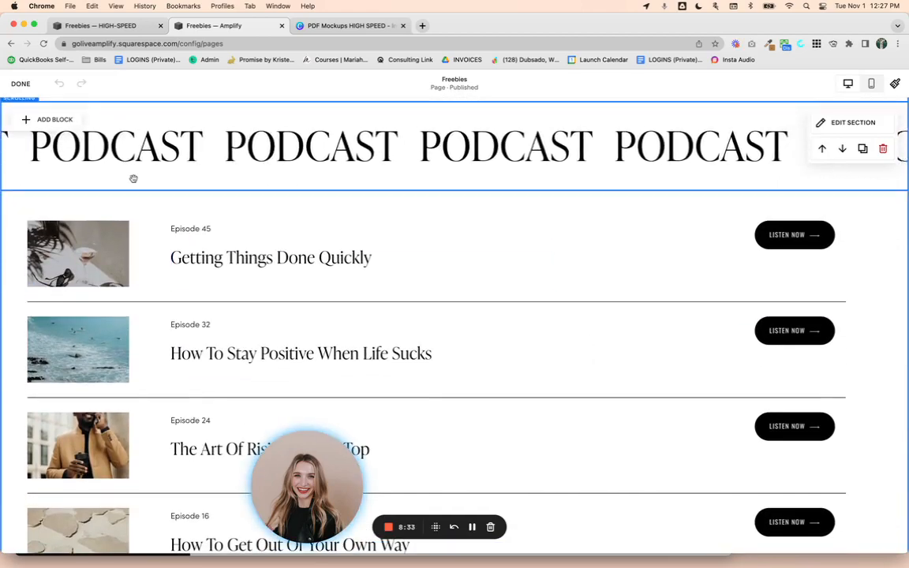
scroll(390, 212, "up", 15)
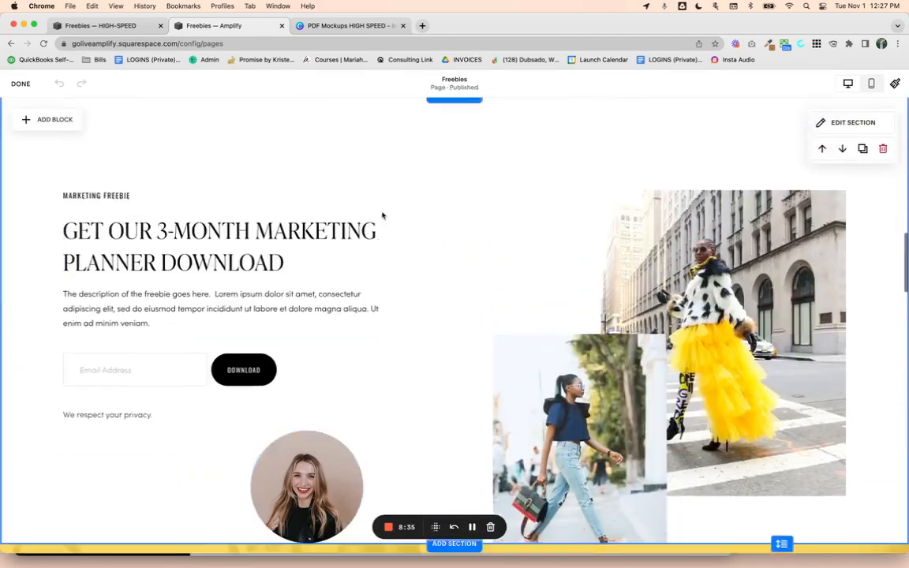
scroll(635, 231, "down", 15)
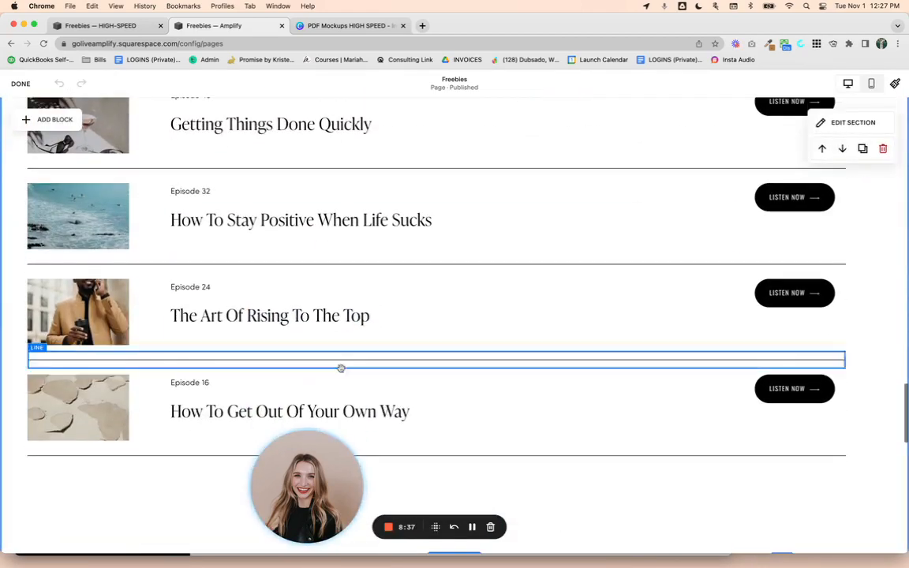
left_click_drag(333, 451, 112, 451)
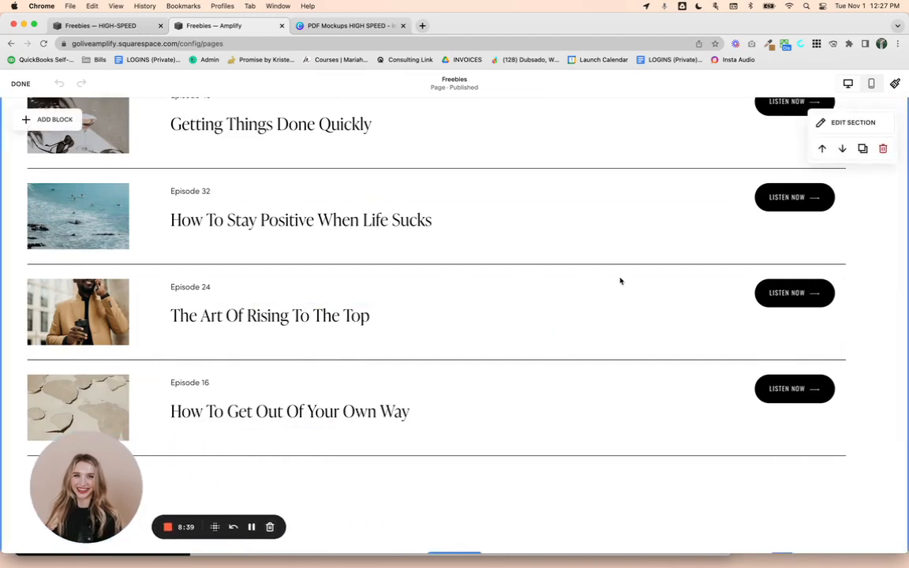
scroll(620, 281, "up", 3)
scroll(556, 164, "up", 2)
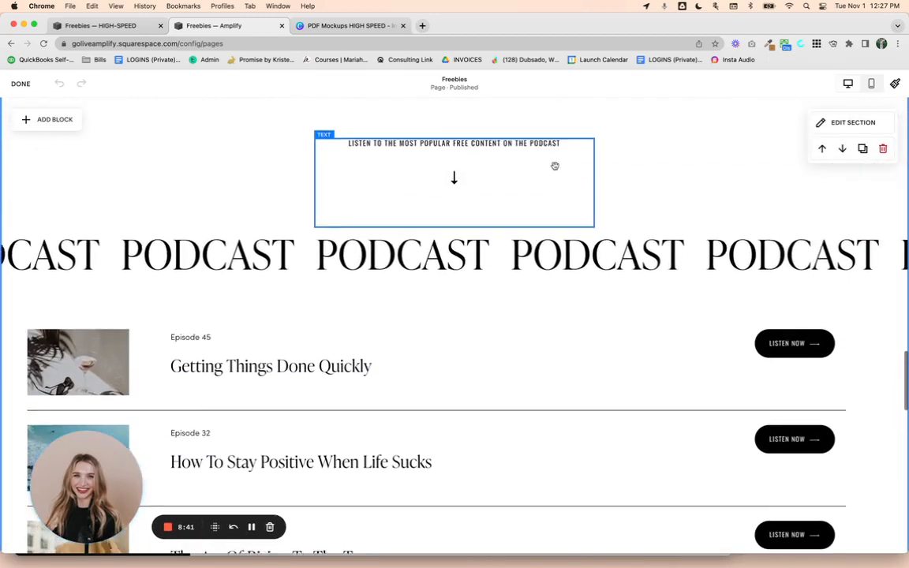
scroll(383, 272, "down", 3)
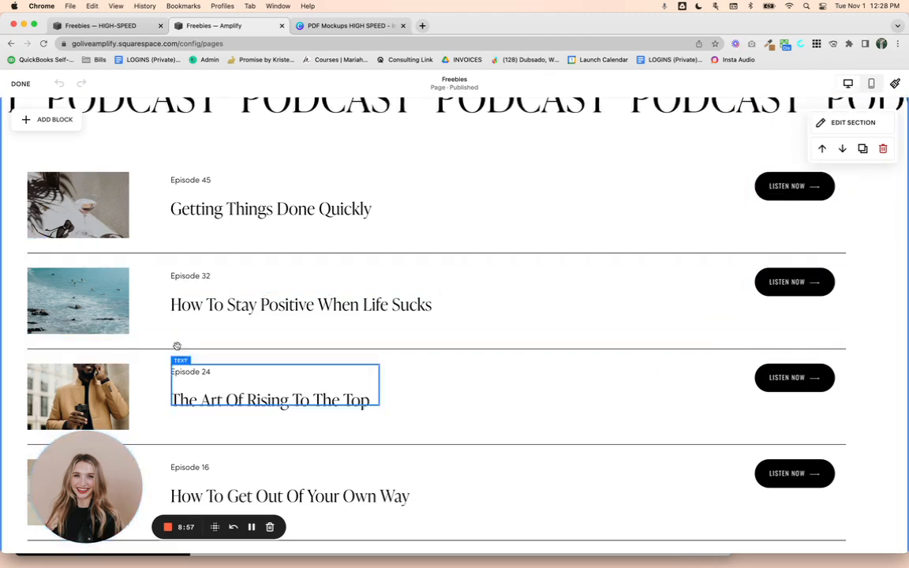
scroll(493, 252, "down", 3)
scroll(493, 251, "up", 4)
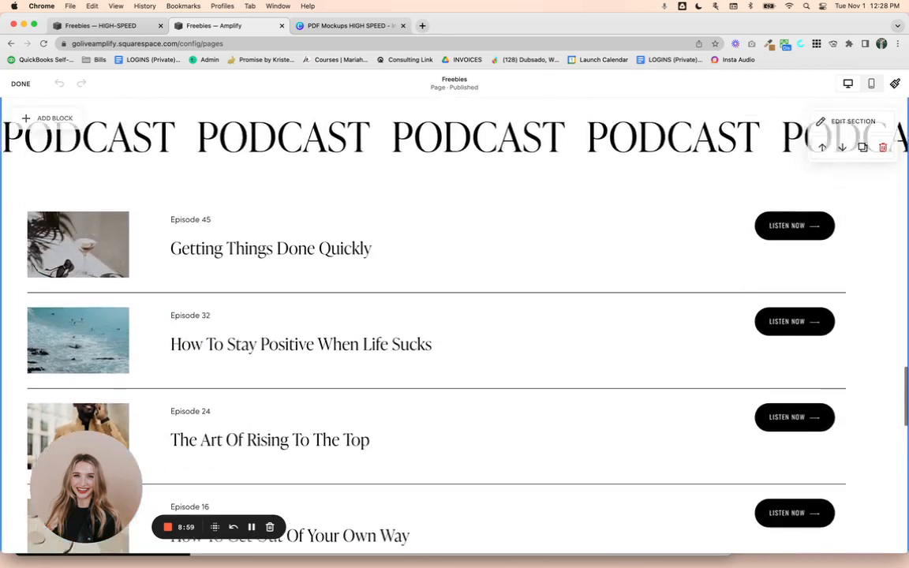
scroll(365, 359, "up", 2)
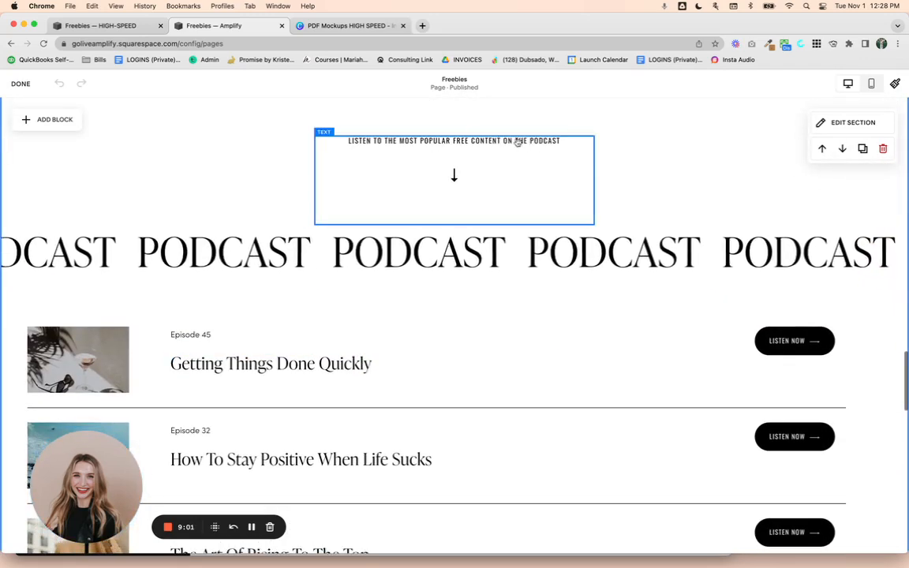
scroll(271, 277, "down", 3)
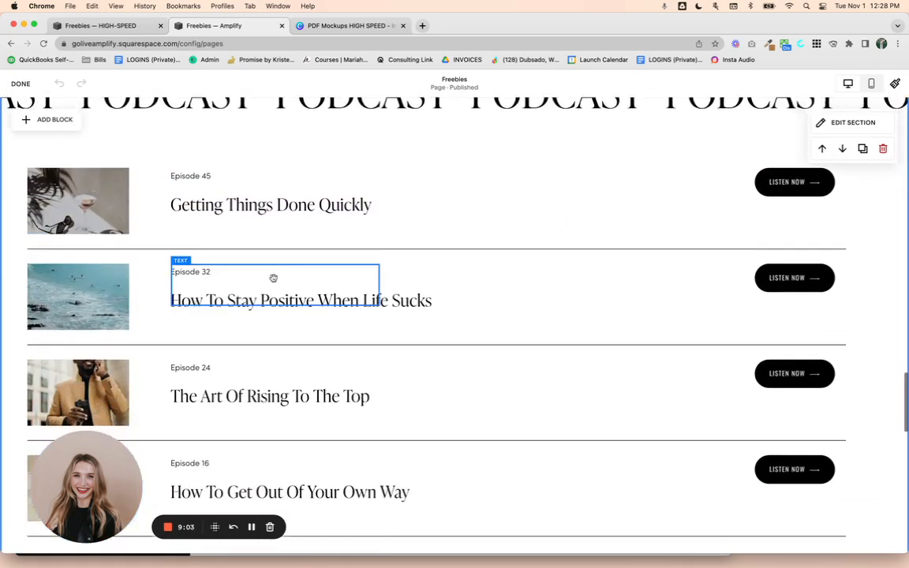
Replace the Episode 32 ocean thumbnail with Amplify-Home2-09.jpg and set it to Fill
left_click_drag(113, 473, 230, 473)
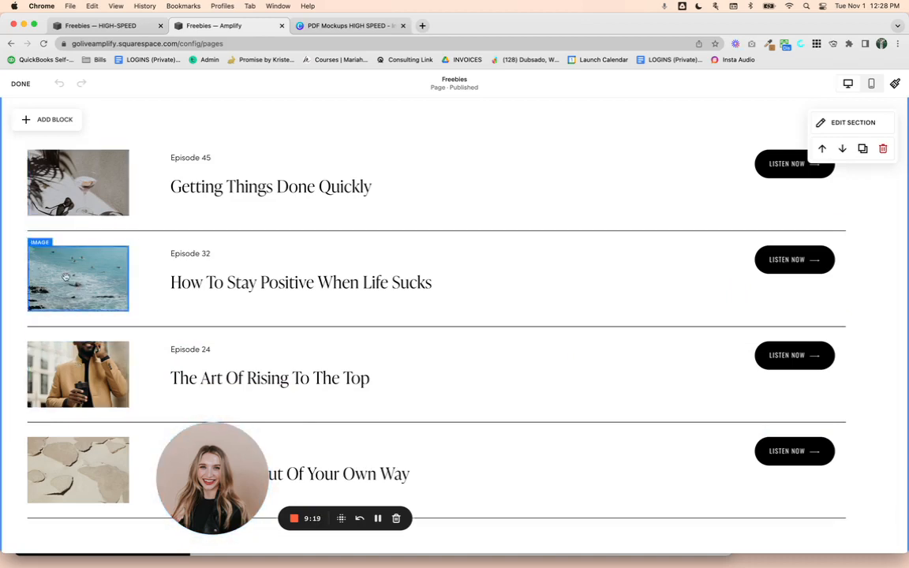
left_click(87, 267)
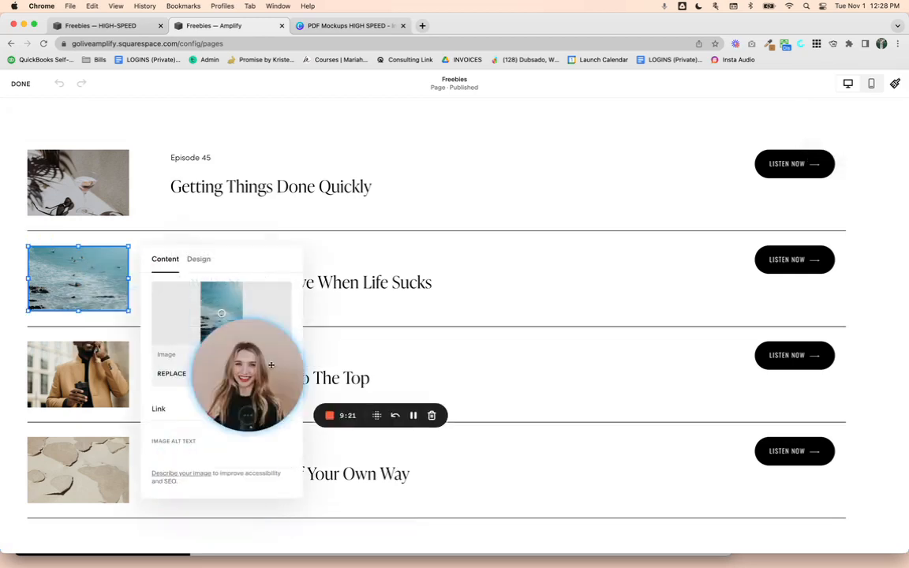
left_click_drag(341, 389, 220, 489)
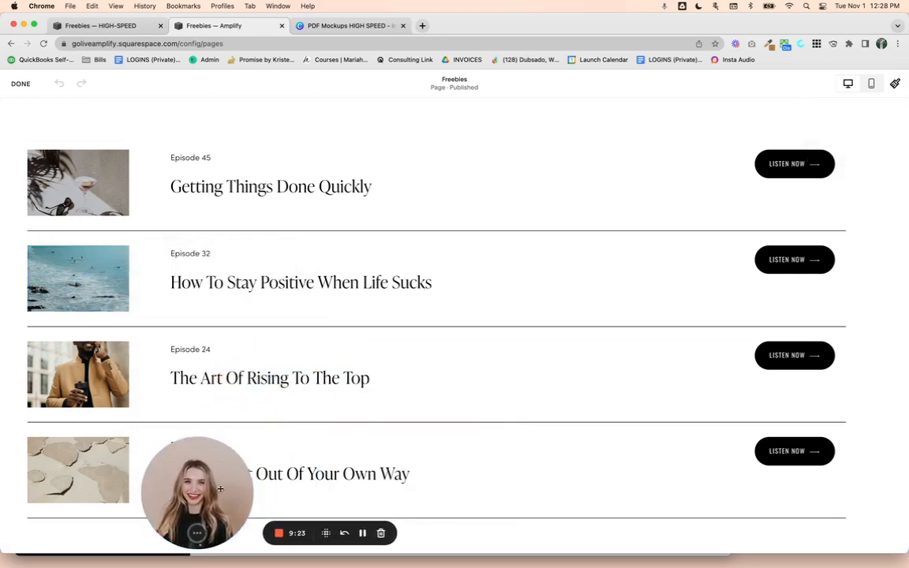
left_click(66, 289)
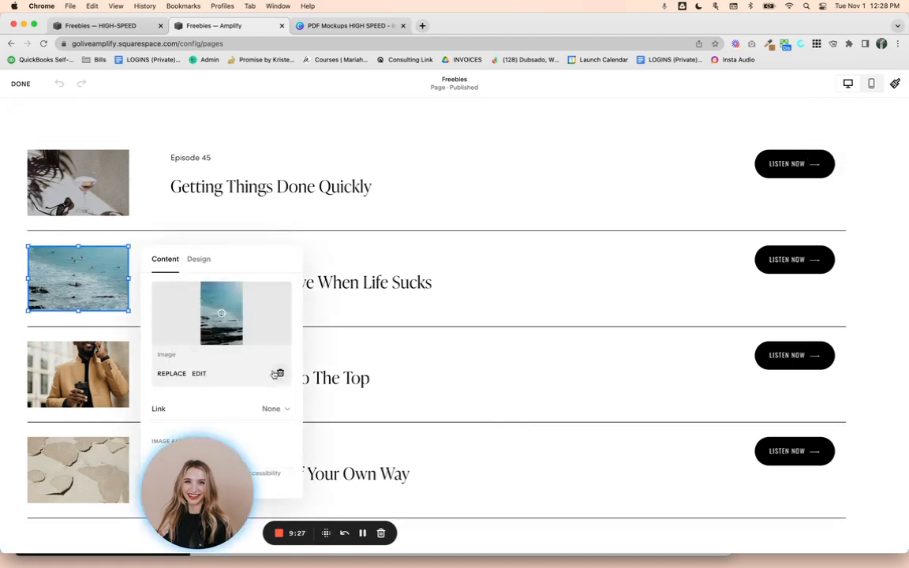
left_click(279, 373)
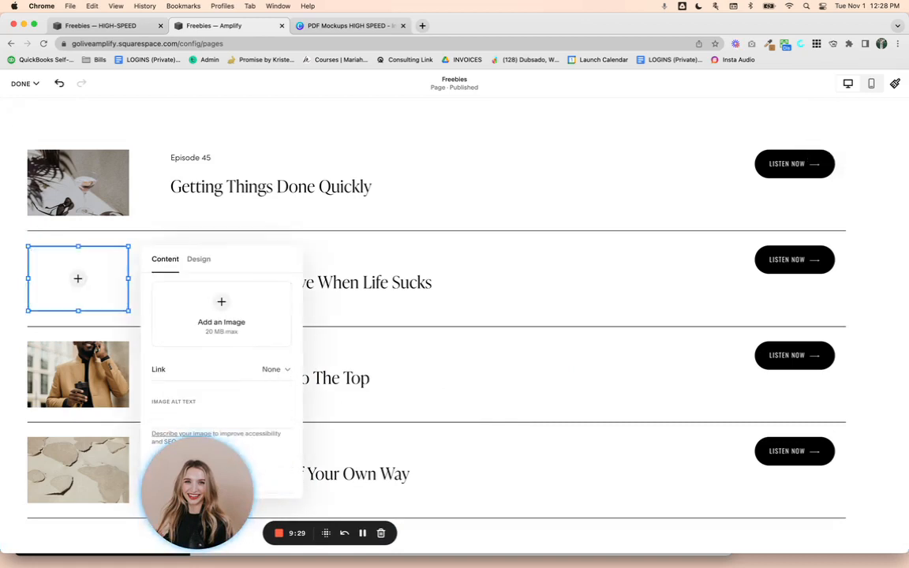
left_click_drag(15, 256, 190, 310)
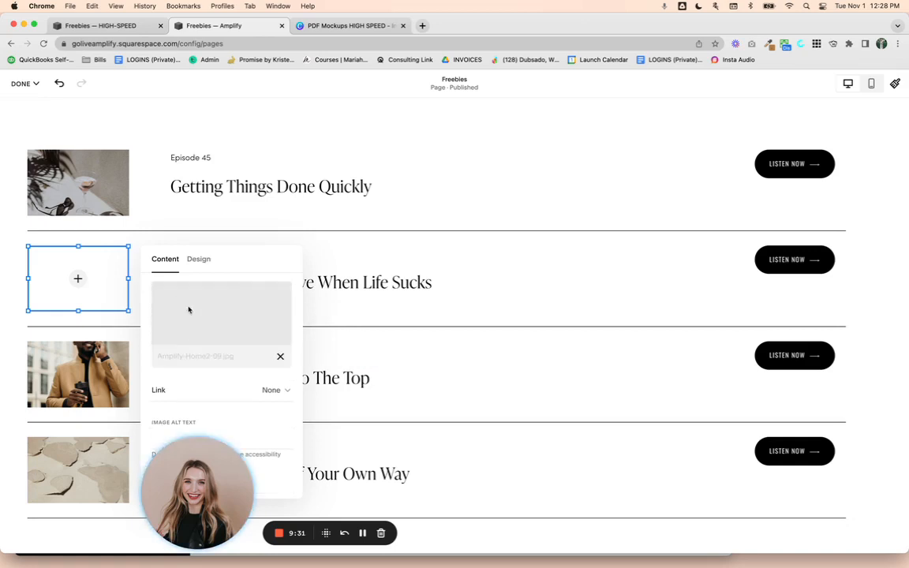
left_click(198, 260)
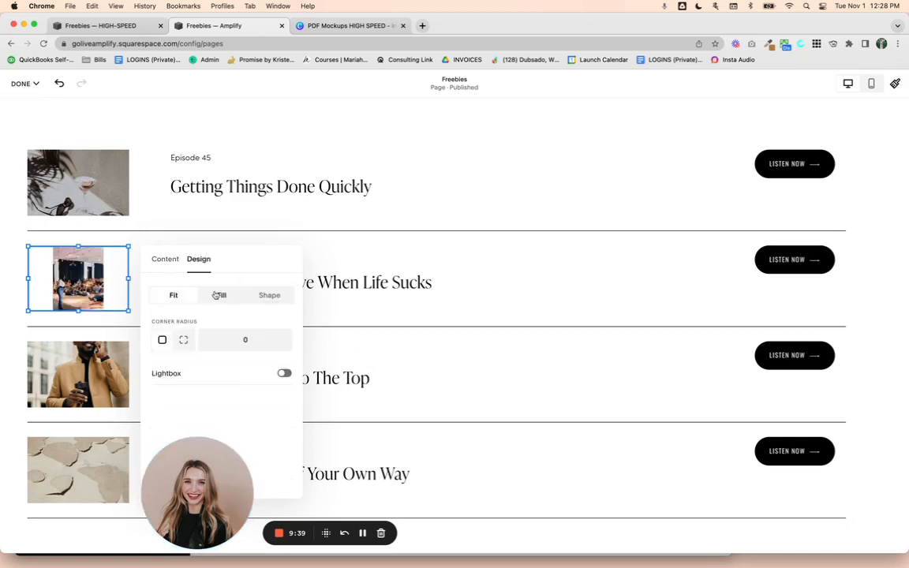
left_click(219, 294)
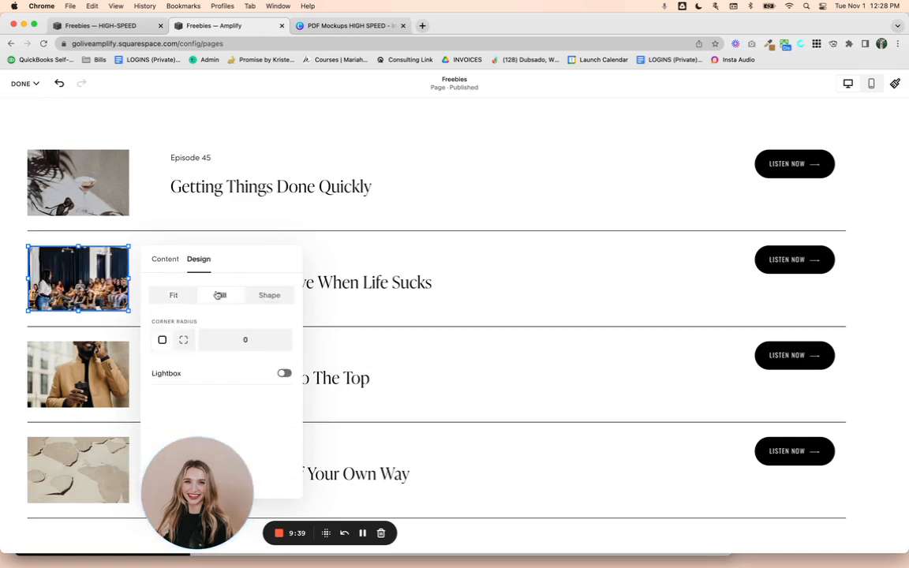
left_click(215, 224)
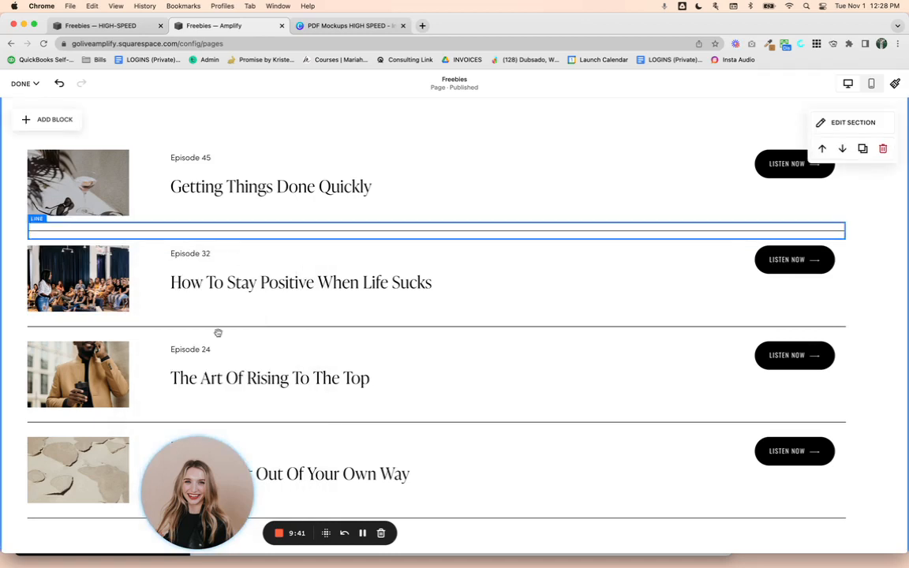
Replace the Episode 45 thumbnail with the photo of the woman in an orange sweater at a microphone and set it to Fill
double_click(71, 164)
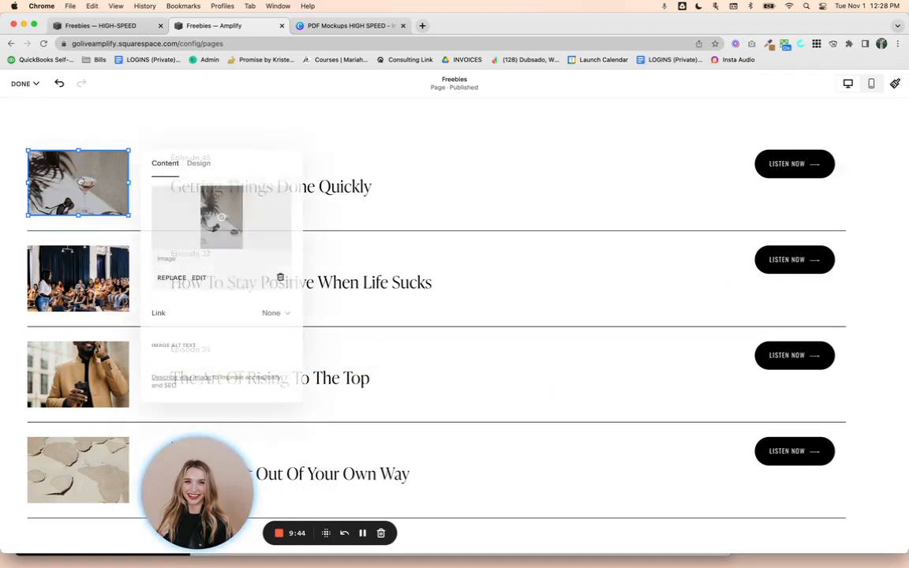
left_click(281, 279)
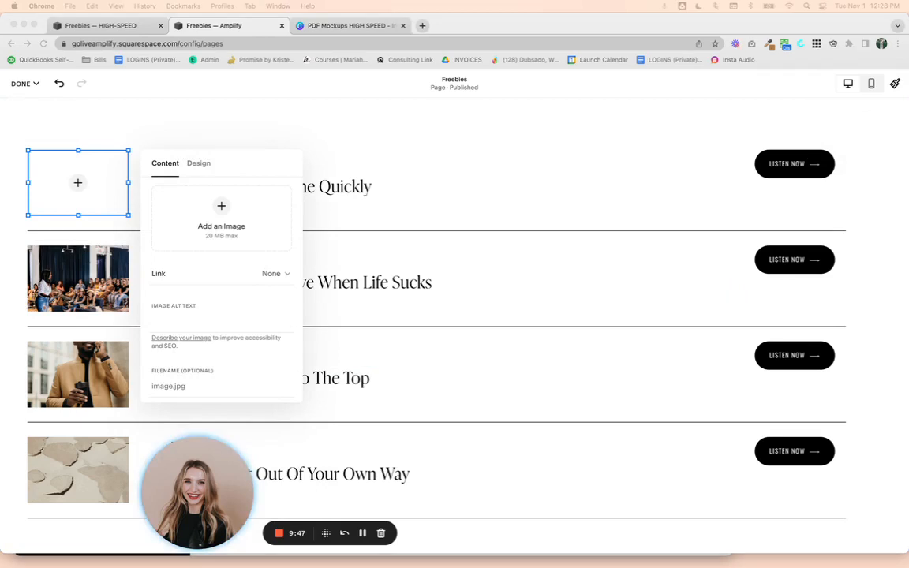
left_click_drag(278, 258, 243, 226)
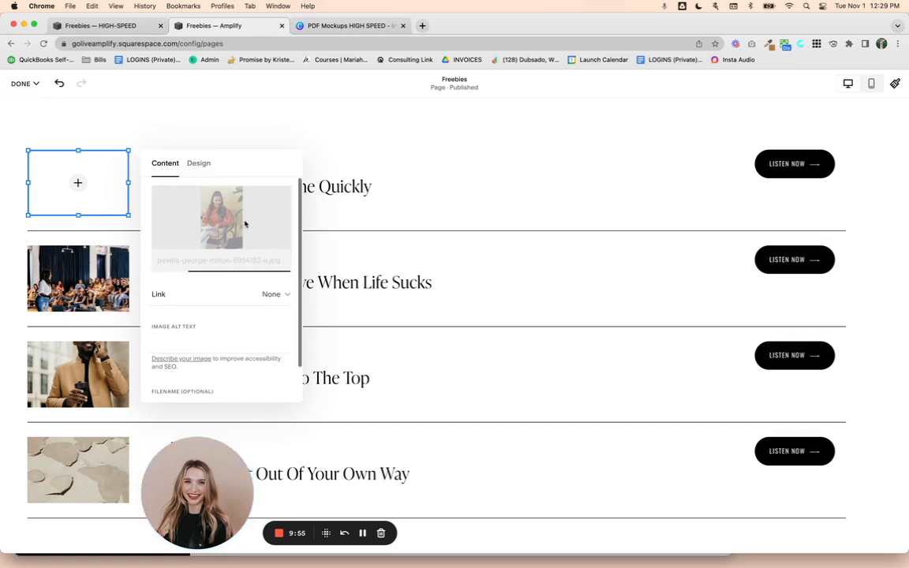
scroll(112, 215, "down", 1)
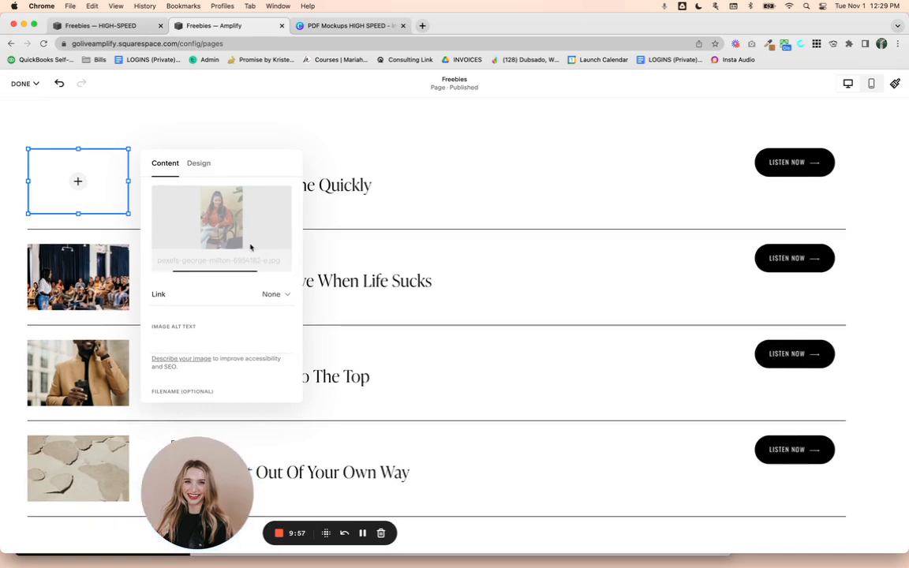
left_click(198, 163)
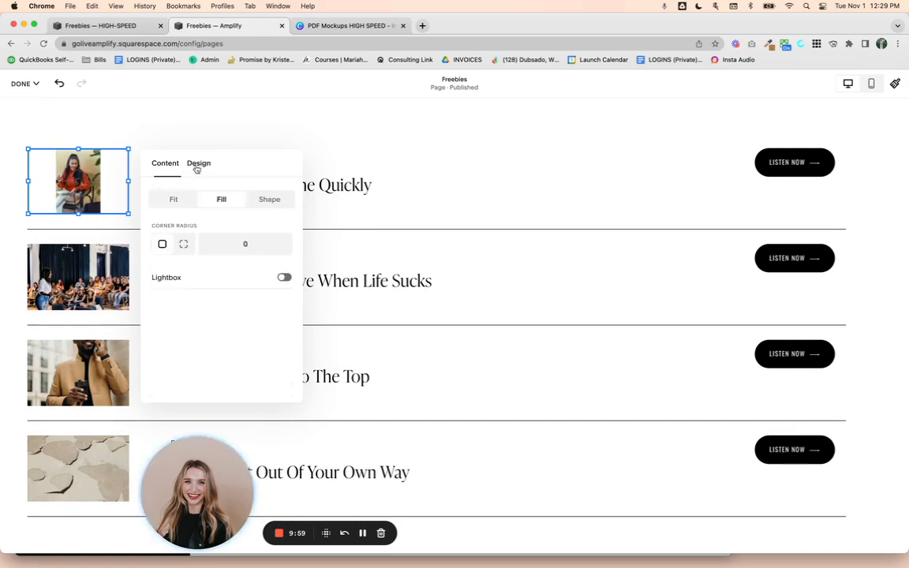
left_click(181, 201)
left_click(218, 201)
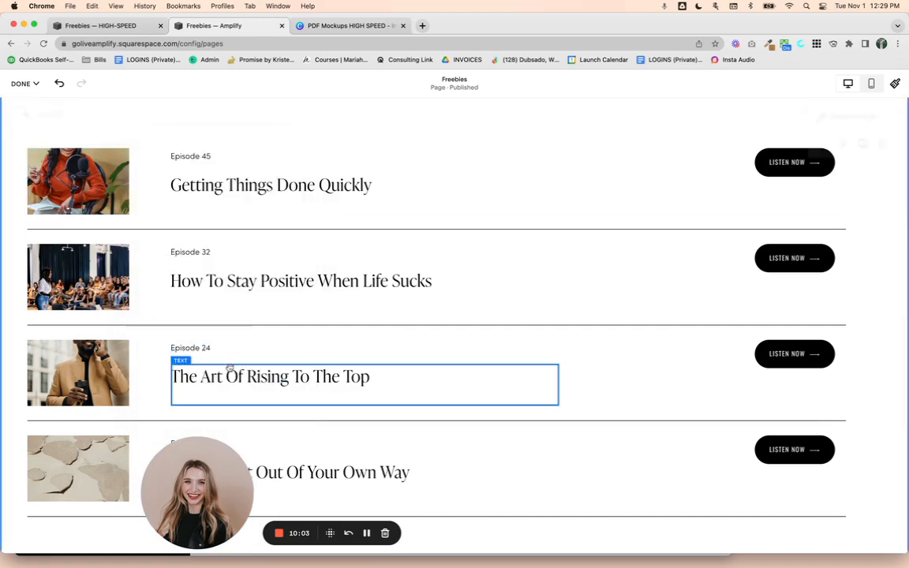
Replace the Episode 16 thumbnail with the photo of two women talking over a document and set it to Fill
left_click(94, 459)
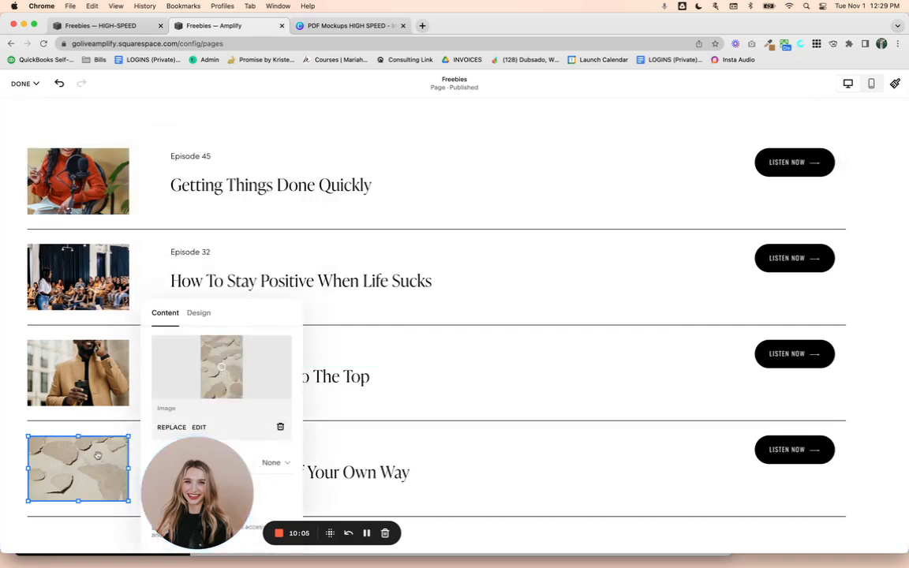
left_click(280, 427)
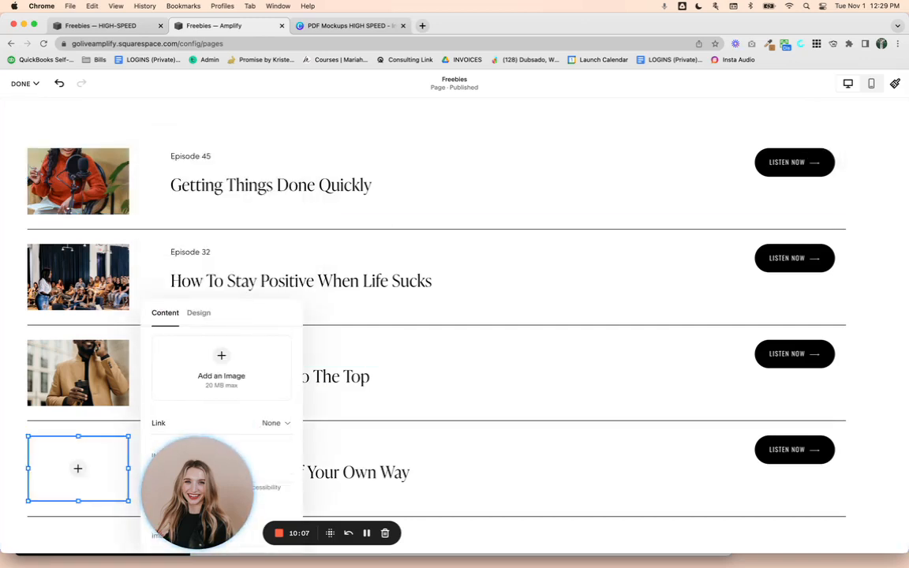
left_click_drag(309, 314, 261, 361)
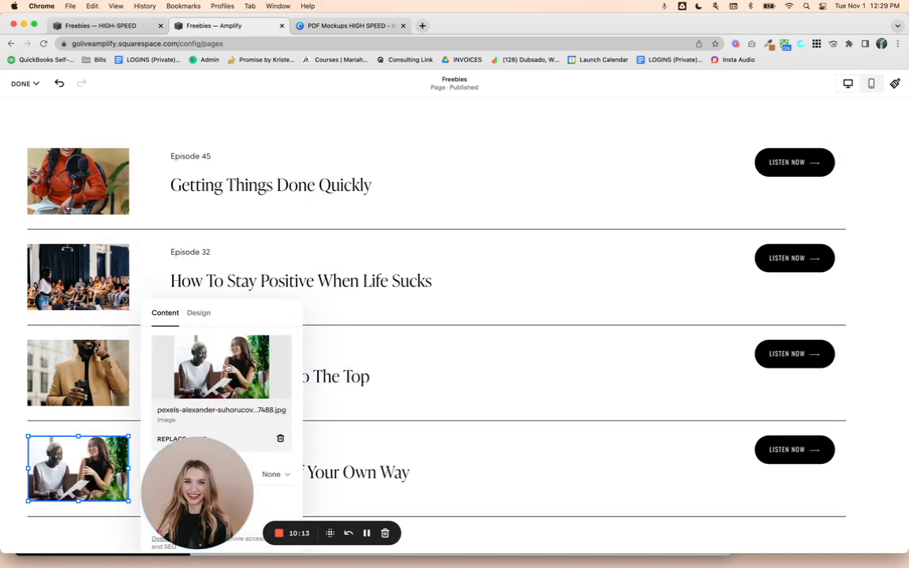
left_click(199, 314)
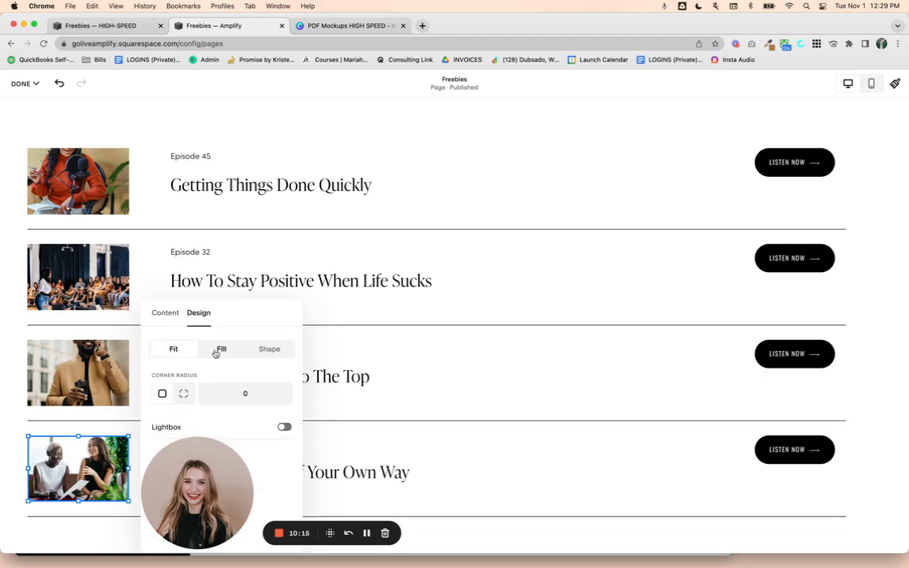
left_click(217, 351)
left_click(495, 444)
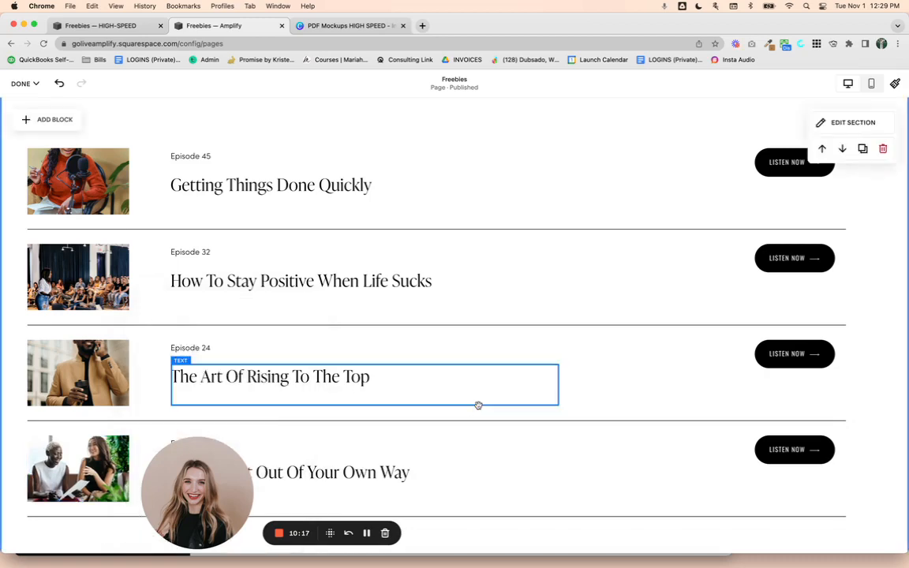
Change the podcast section's scrolling heading text to LISTEN TO THE PODCAST
scroll(479, 406, "down", 5)
scroll(480, 408, "up", 10)
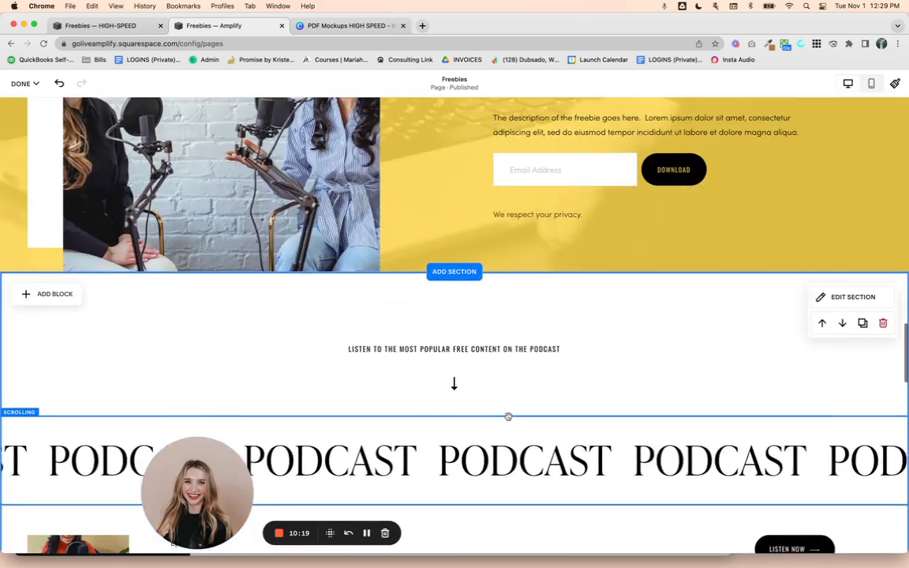
scroll(509, 420, "down", 3)
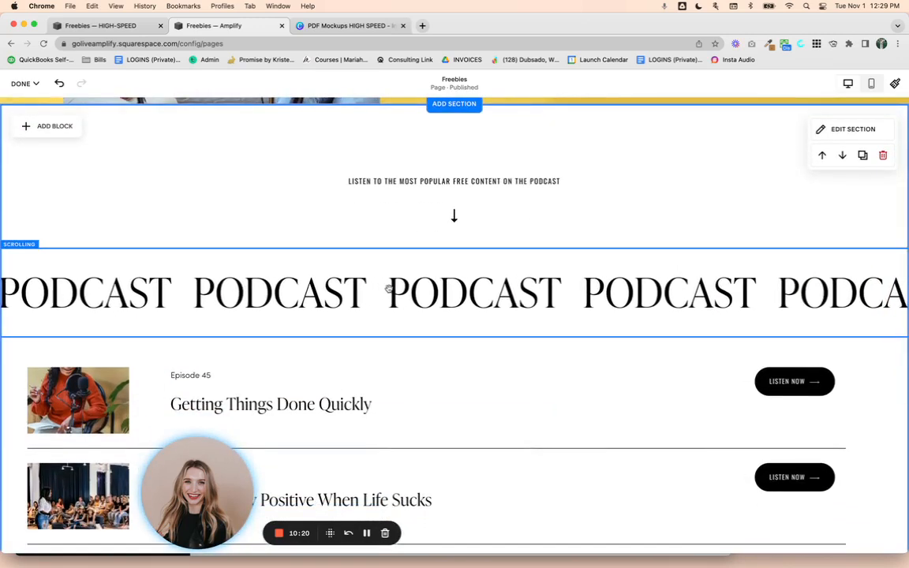
left_click(391, 291)
left_click(800, 319)
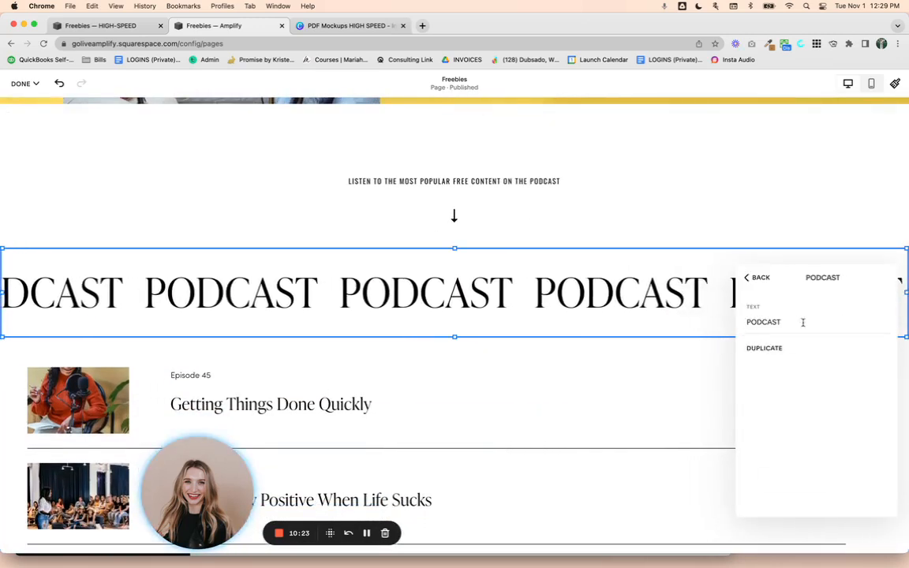
double_click(803, 322)
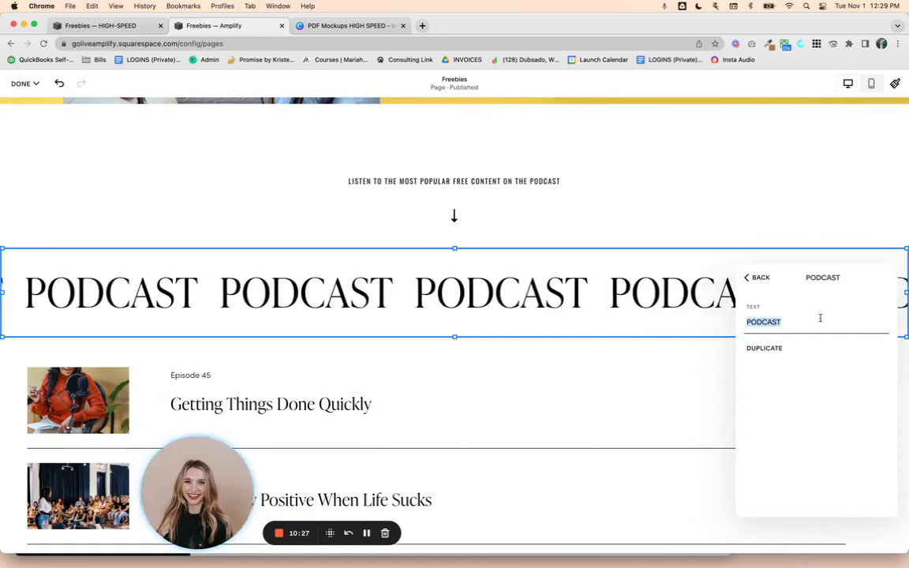
type("LISTEN TO THE PODCAST")
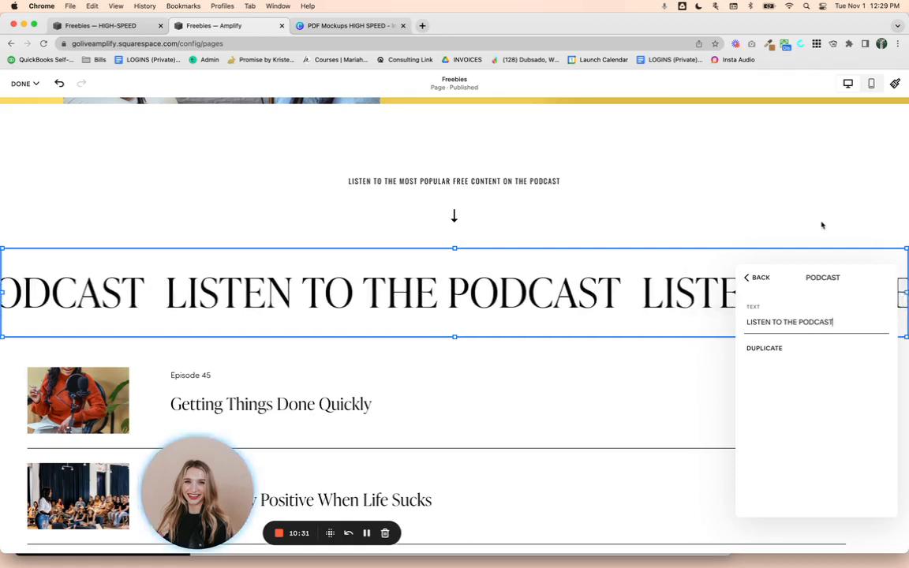
left_click(340, 313)
Replace the FINAL CALL TO ACTION line in the yellow section with an invitation to book the speaker for your company
scroll(549, 296, "down", 4)
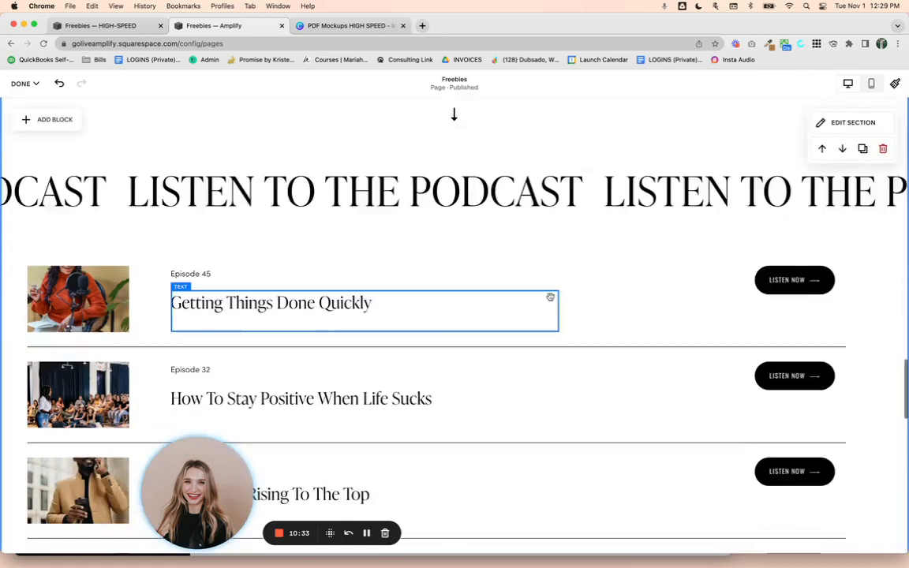
scroll(552, 296, "down", 3)
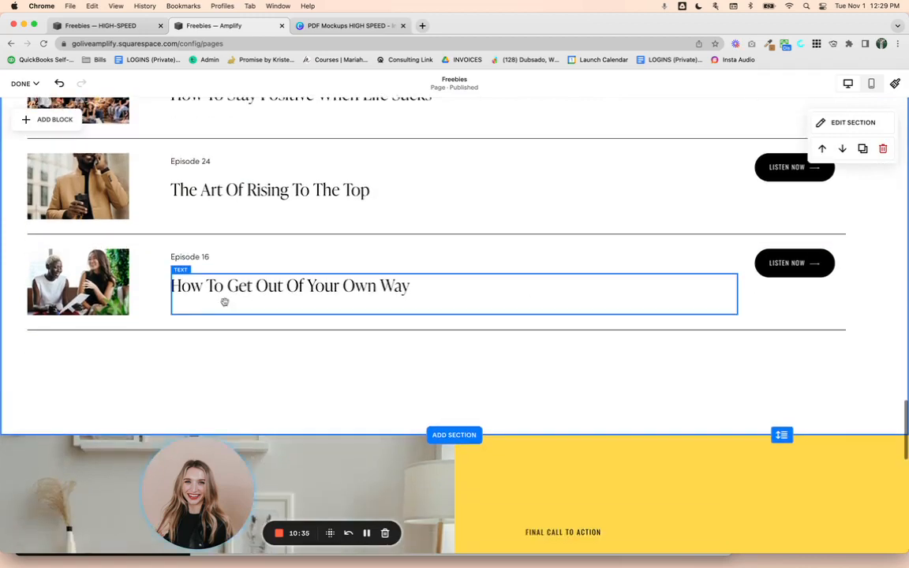
scroll(361, 318, "down", 8)
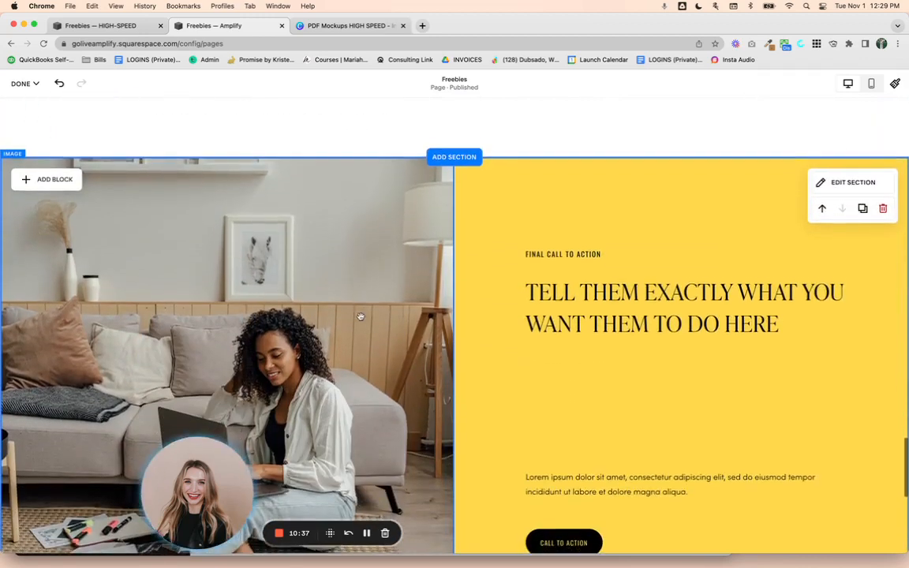
scroll(291, 298, "up", 1)
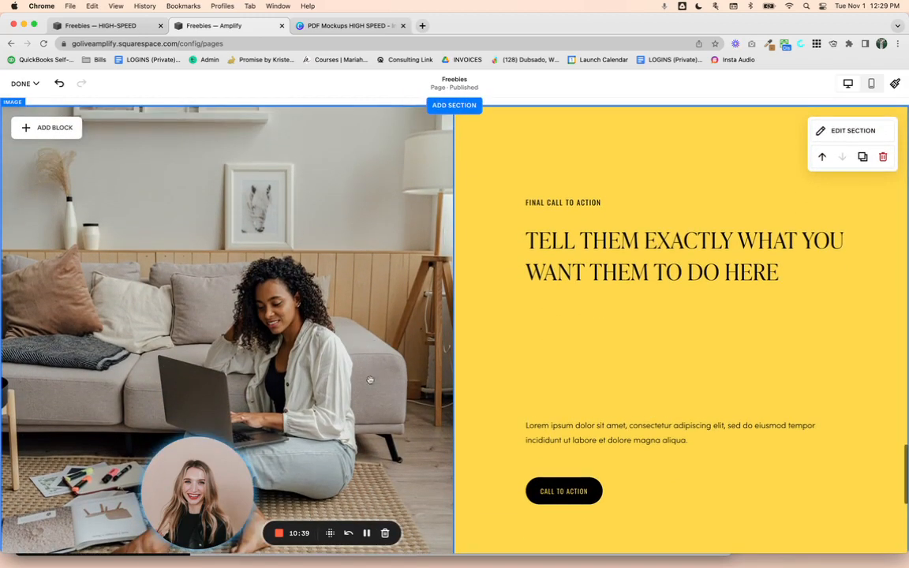
left_click(219, 306)
scroll(463, 338, "down", 4)
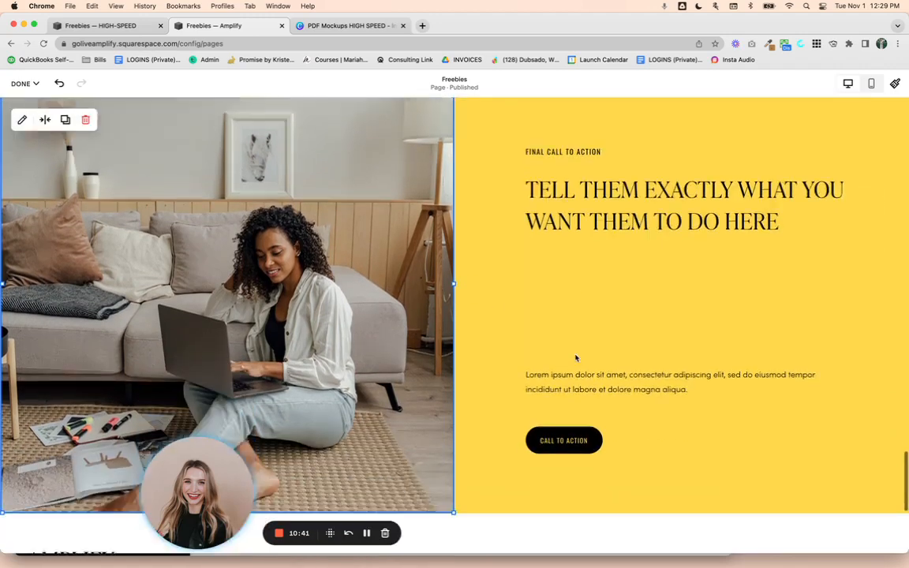
scroll(472, 343, "up", 4)
scroll(472, 343, "down", 1)
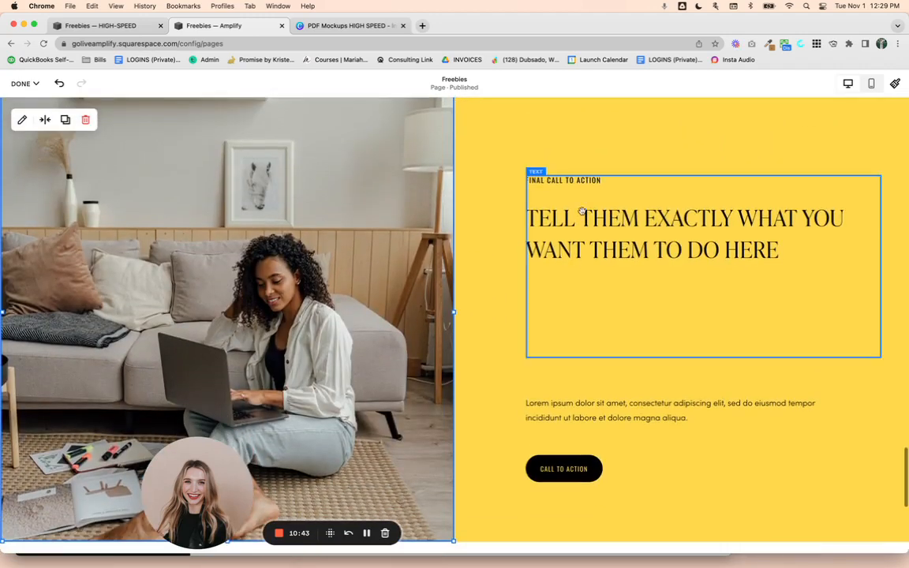
left_click(587, 184)
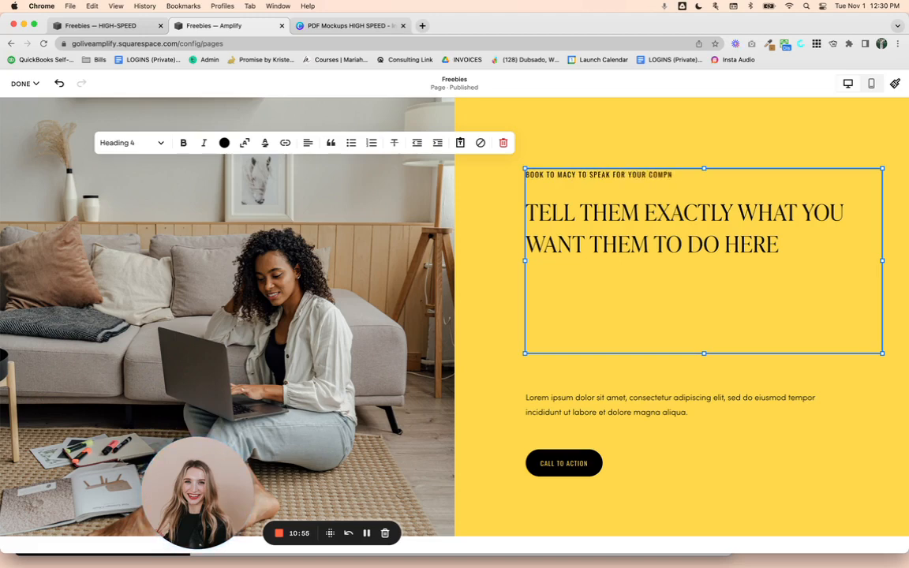
Replace the call-to-action heading with an invitation to inquire for the speaker's speaking schedule for 2023 corporate events
triple_click(595, 221)
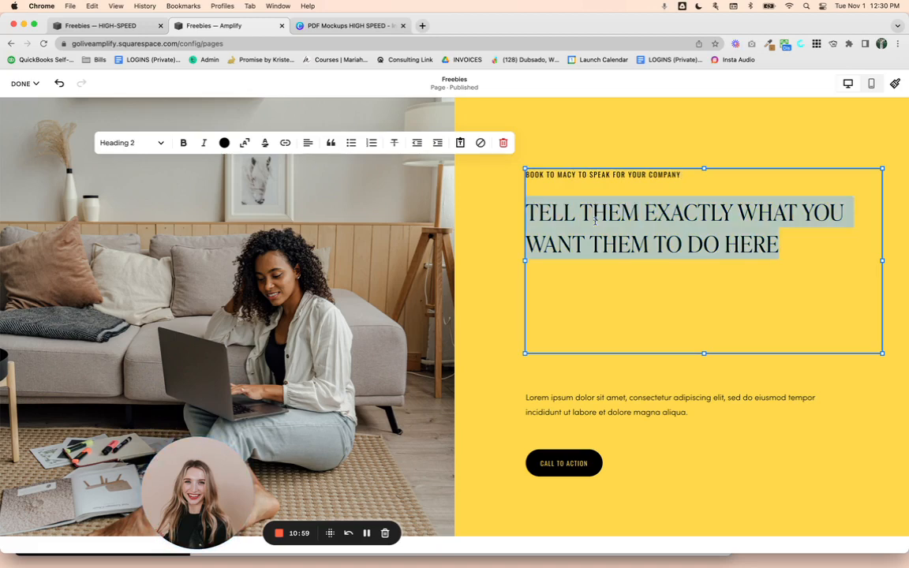
type("INQUIRE FOR MAC")
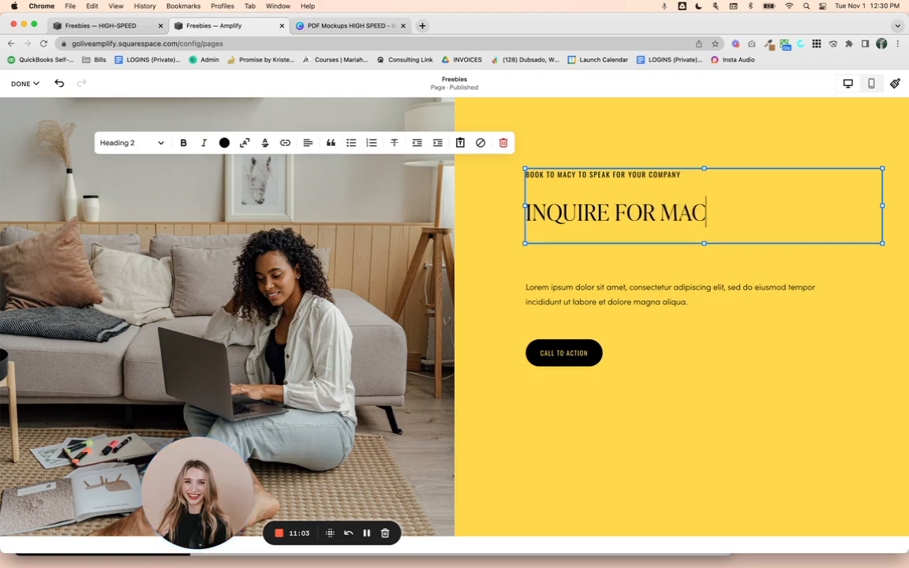
type("Y'S SPEAKING SC")
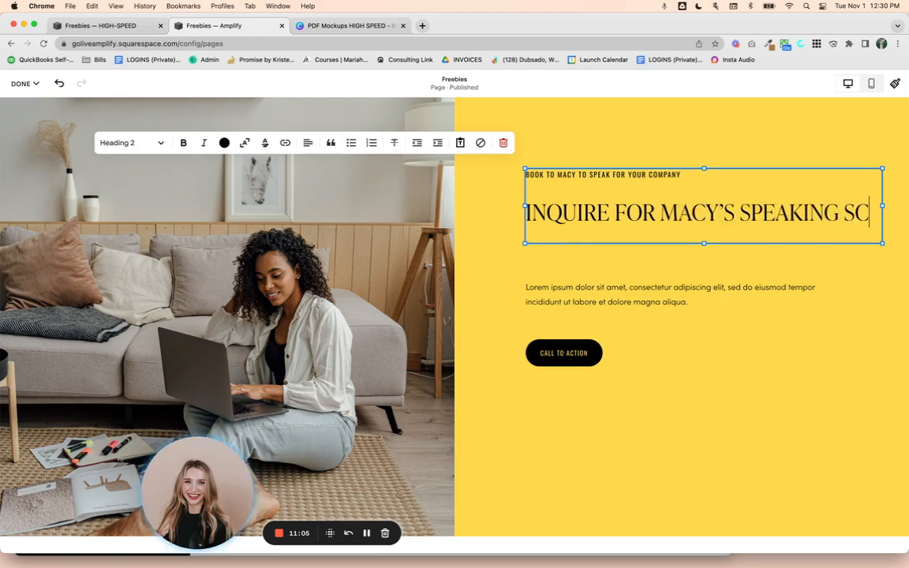
type("HEDULE FOR 2023 CO")
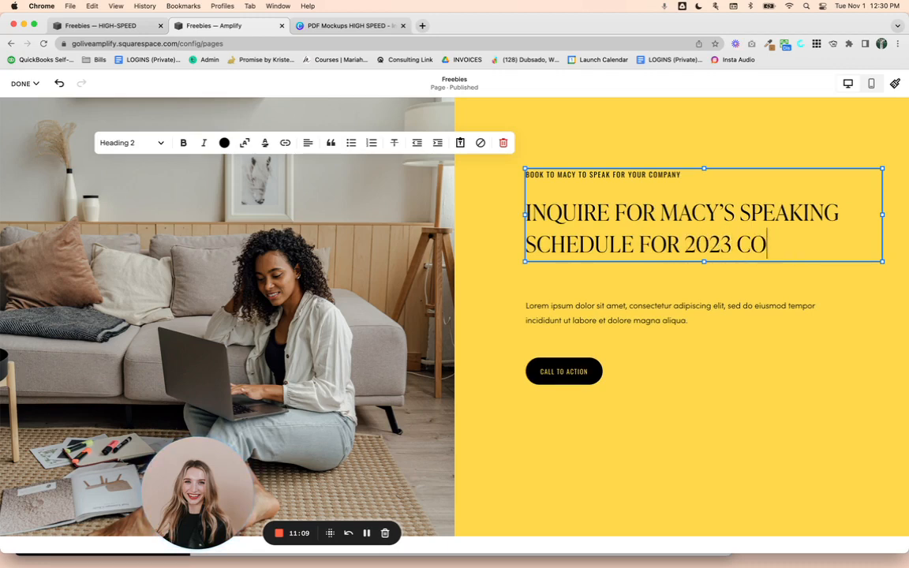
type("RPORATE EVENTS")
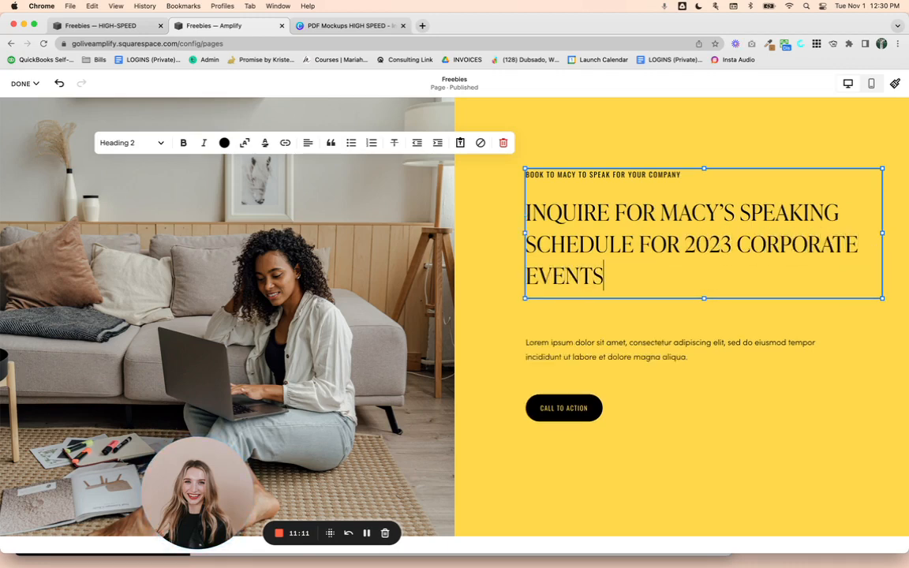
left_click(772, 345)
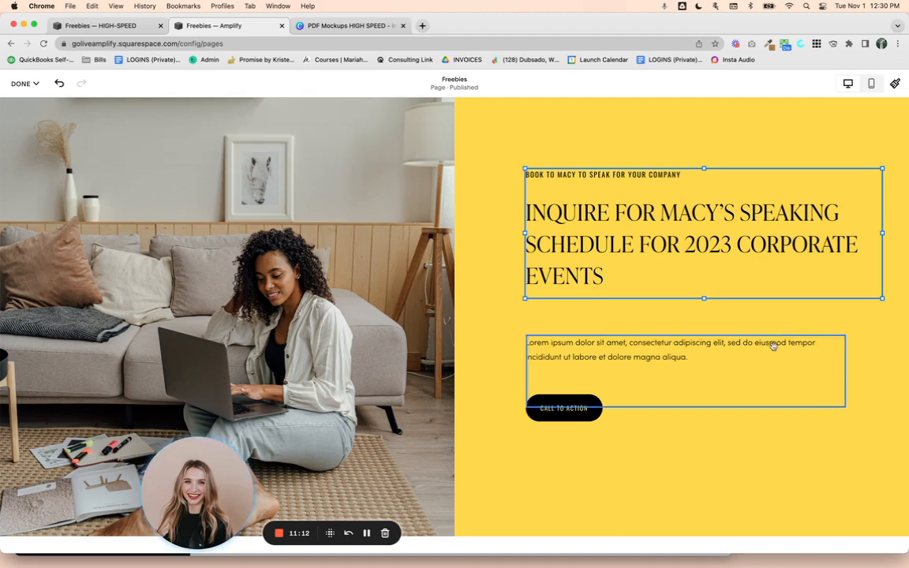
Narrow the call-to-action heading's text block and move the description paragraph up directly beneath it
left_click(876, 230)
left_click_drag(881, 232, 820, 238)
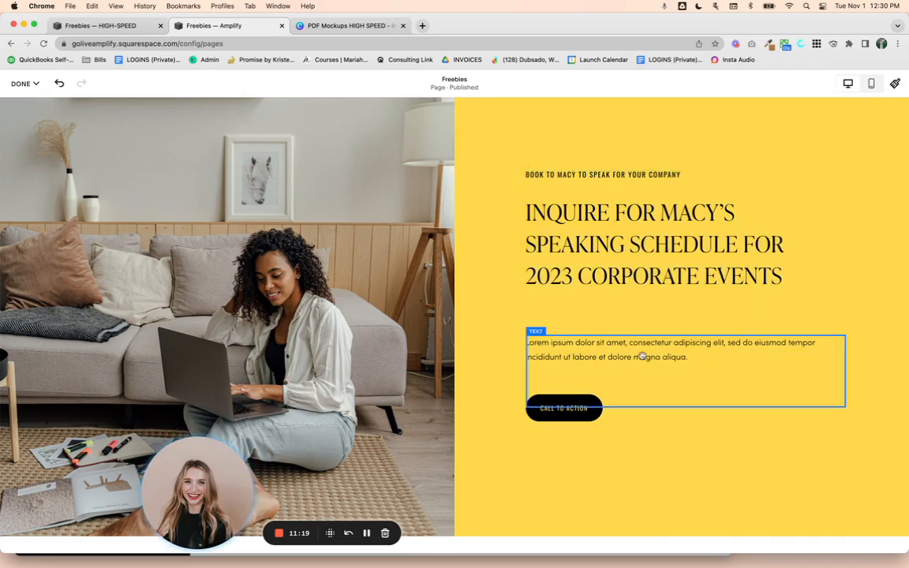
left_click_drag(641, 341, 644, 325)
left_click_drag(689, 388, 724, 410)
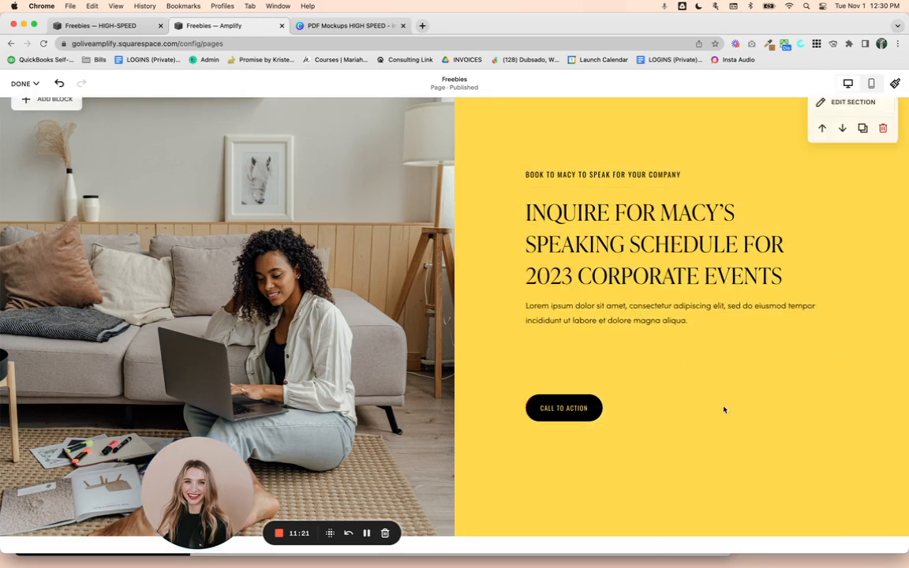
Move the call-to-action button up and shorten the description's text block to fit its two lines
left_click(598, 405)
left_click_drag(598, 405, 607, 380)
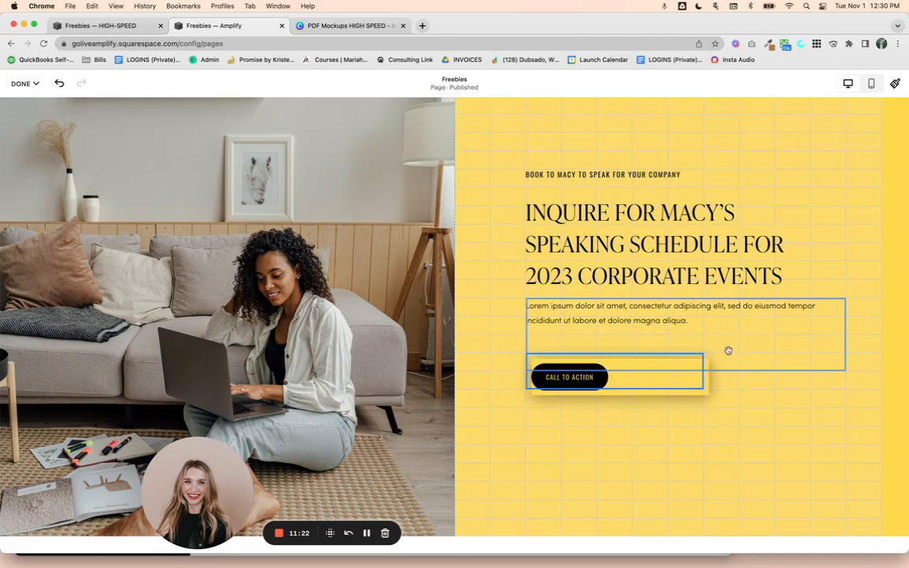
left_click(714, 331)
left_click(473, 343)
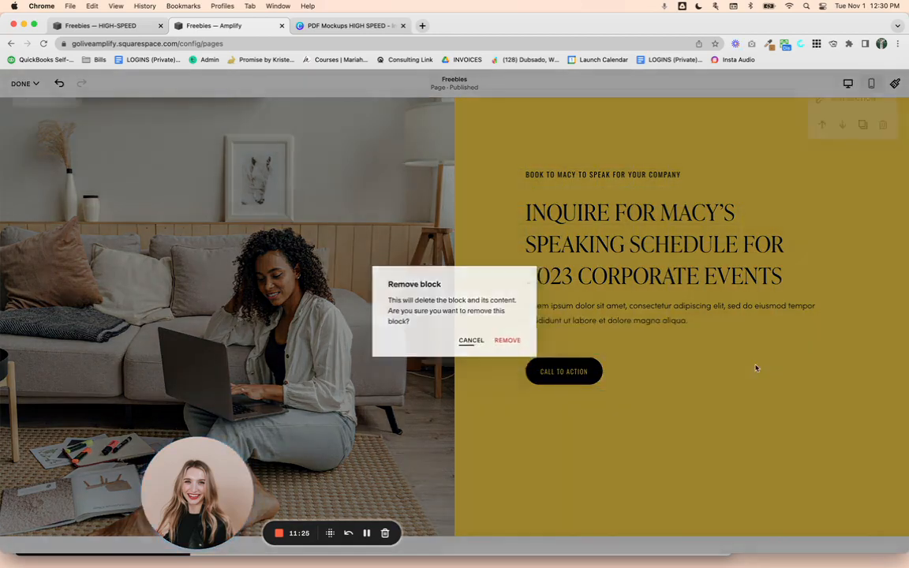
left_click(714, 368)
left_click_drag(685, 369, 691, 345)
Reposition the call-to-action button with a small gap beneath the description and select the description block
left_click(754, 390)
left_click_drag(600, 373, 602, 363)
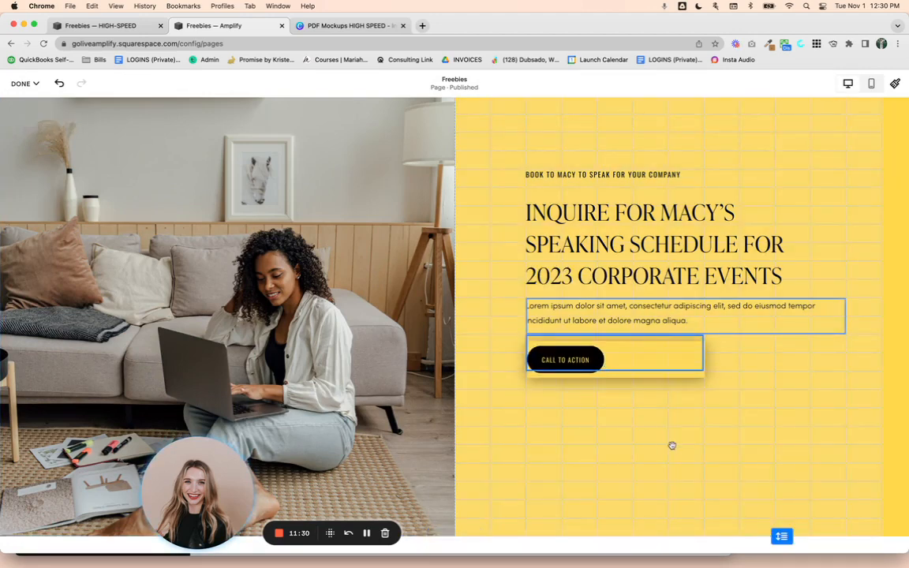
left_click_drag(671, 445, 672, 448)
mouse_move(590, 382)
left_mouse_down()
mouse_move(590, 404)
mouse_move(593, 394)
left_mouse_up()
left_click(713, 315)
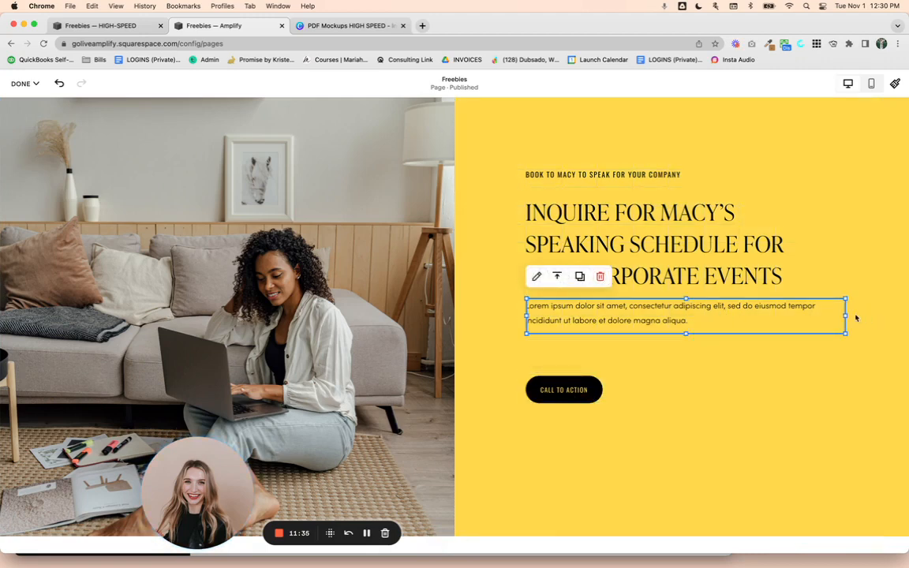
Narrow the call-to-action description's text block so it wraps onto three lines and move the button up one grid row
left_click_drag(844, 316, 746, 326)
left_click(801, 345)
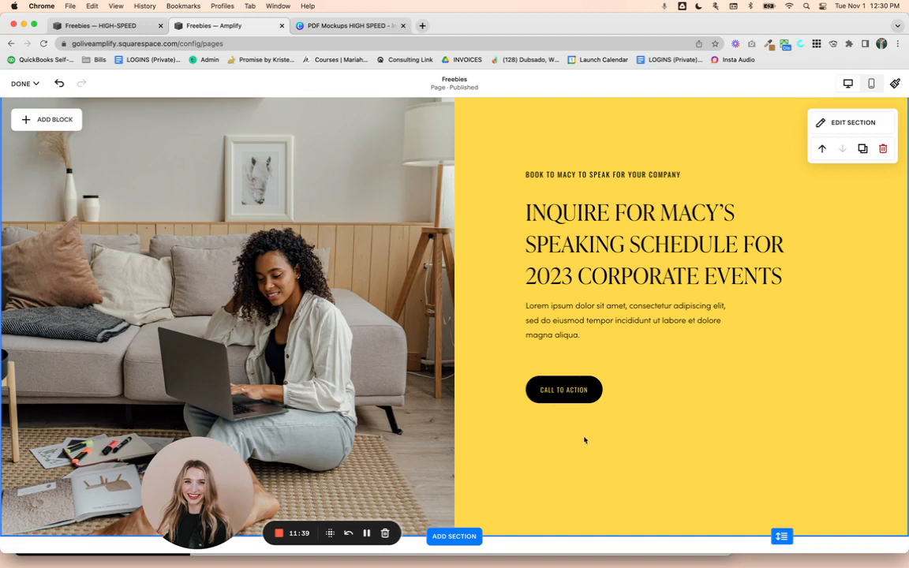
left_click_drag(584, 384, 584, 380)
left_click_drag(612, 432, 611, 436)
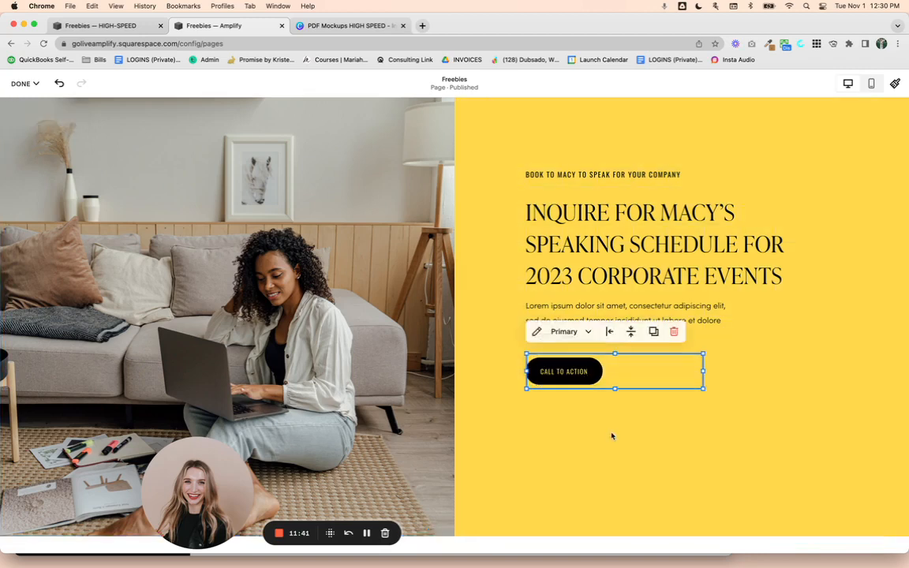
Shift the call-to-action subheading, heading, description and button down together by one grid row
left_click_drag(648, 320, 579, 164)
left_click_drag(675, 236, 676, 253)
left_click(648, 160)
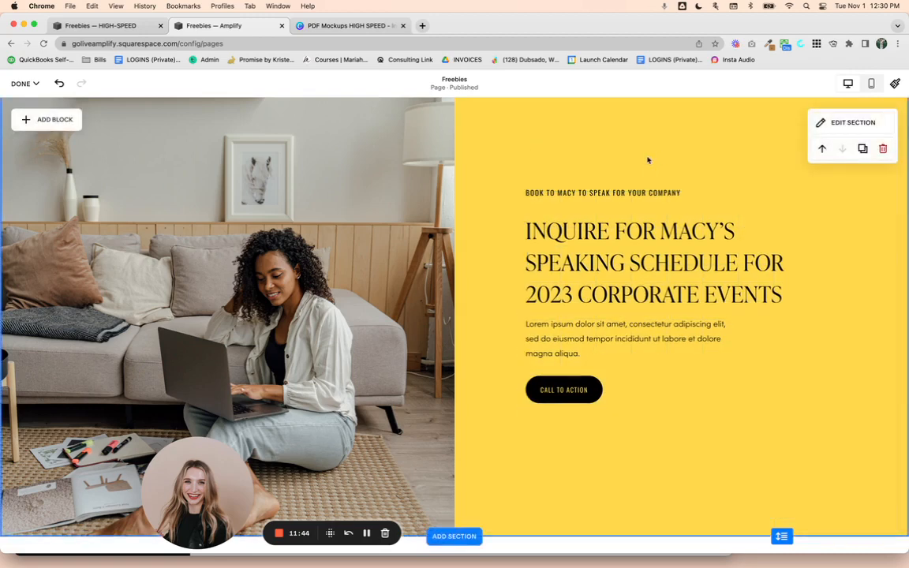
Replace the call-to-action photo with the picture of the woman in the orange sweater at a microphone, set to Fill
double_click(343, 237)
left_click(606, 227)
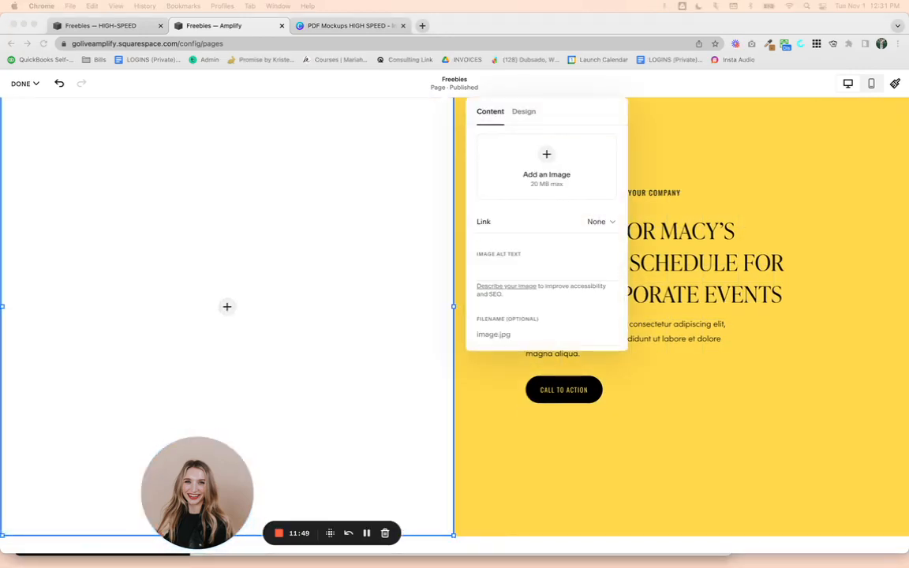
left_click_drag(274, 480, 551, 177)
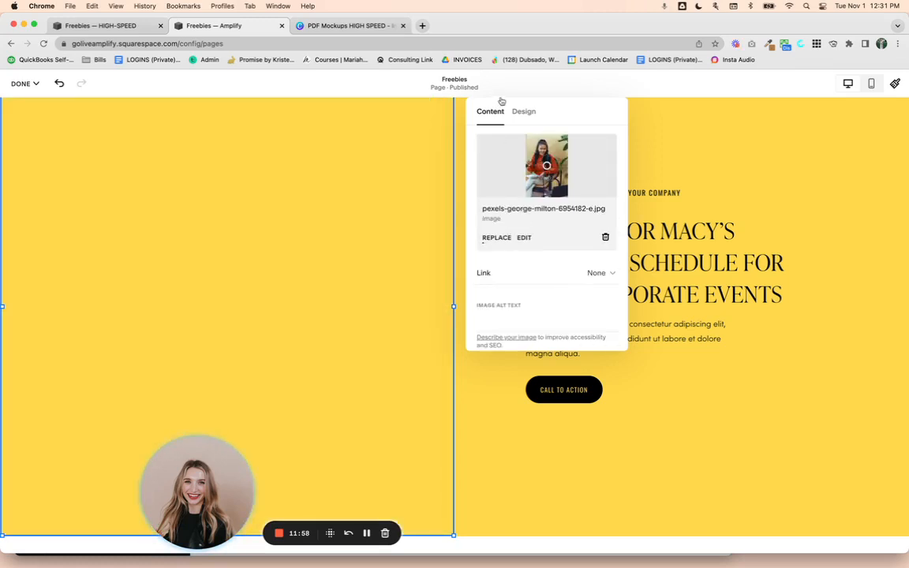
left_click(521, 111)
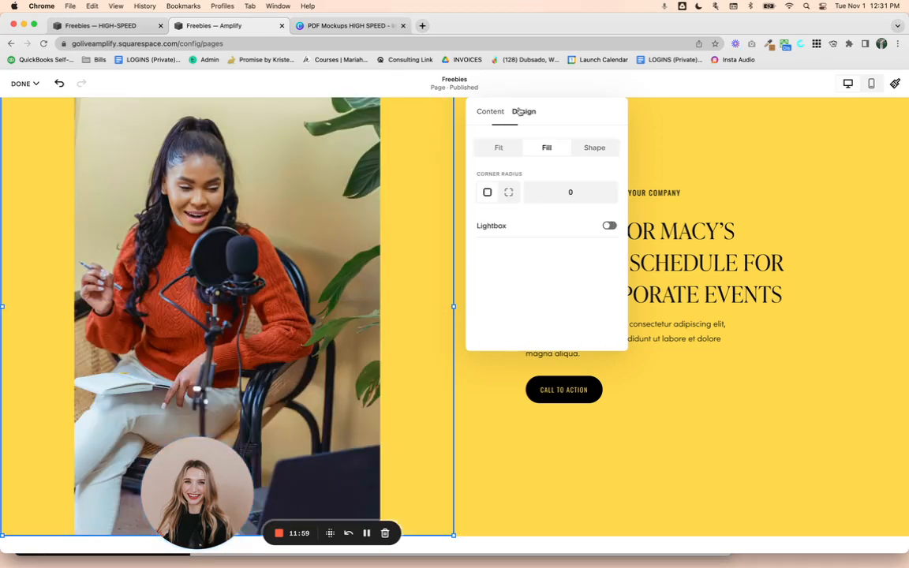
left_click(539, 148)
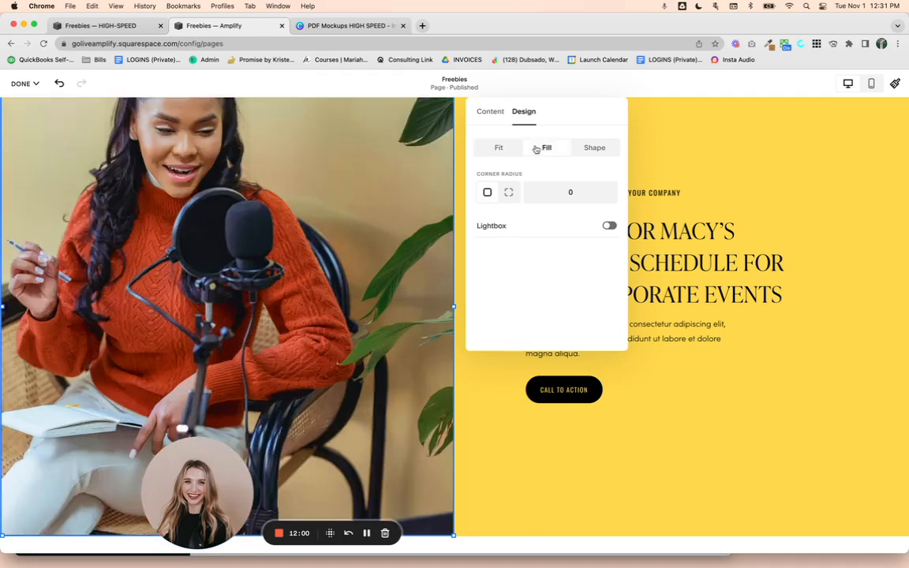
left_click(739, 166)
Save the call-to-action edits on the Freebies page
scroll(754, 198, "down", 5)
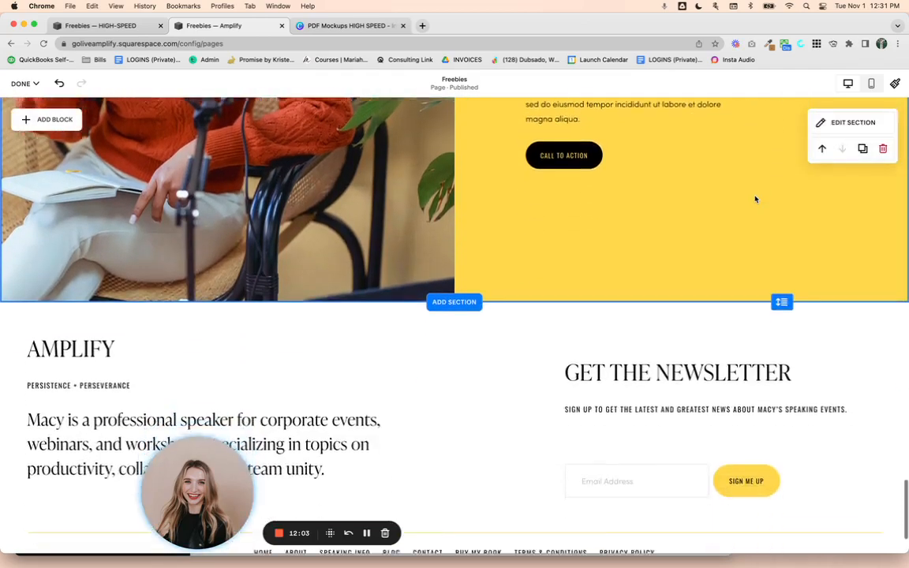
scroll(755, 199, "up", 10)
left_click(24, 84)
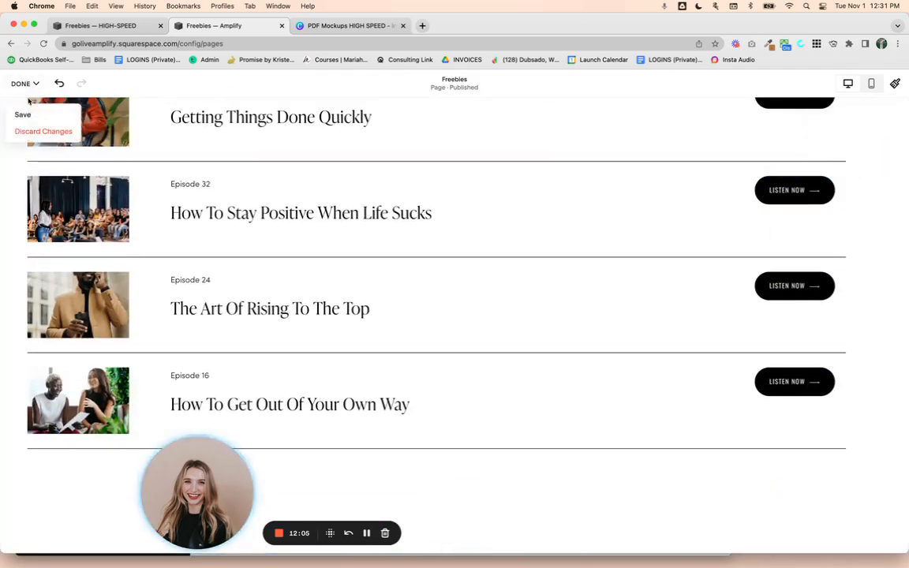
left_click(29, 114)
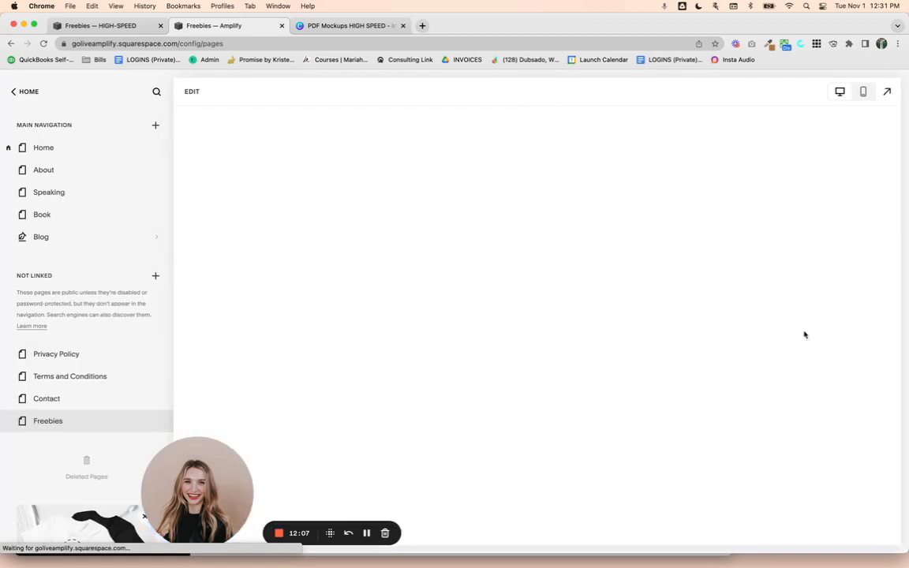
Review the Freebies page from the hero down to the podcast episodes in full-screen preview, and return to the page list
left_click(887, 93)
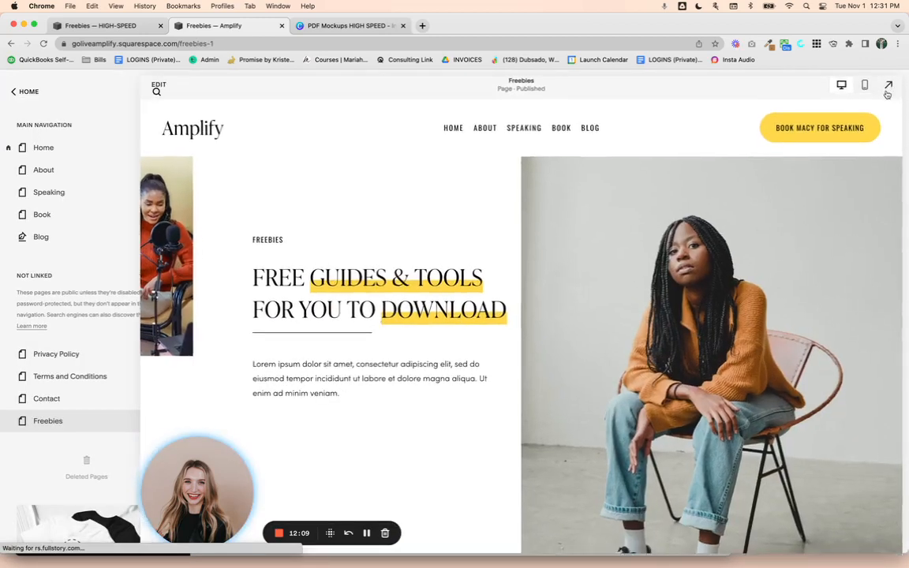
scroll(669, 281, "down", 6)
scroll(669, 280, "down", 12)
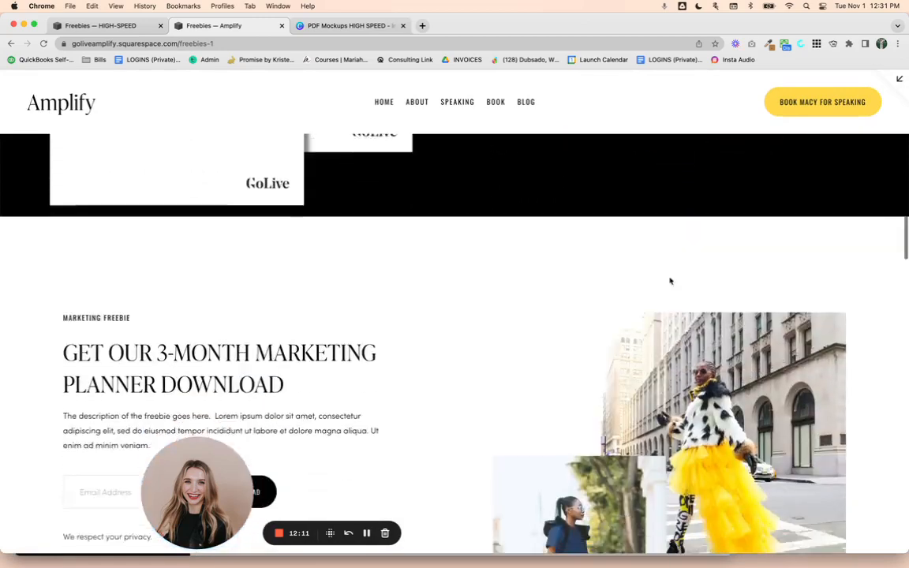
scroll(669, 281, "down", 15)
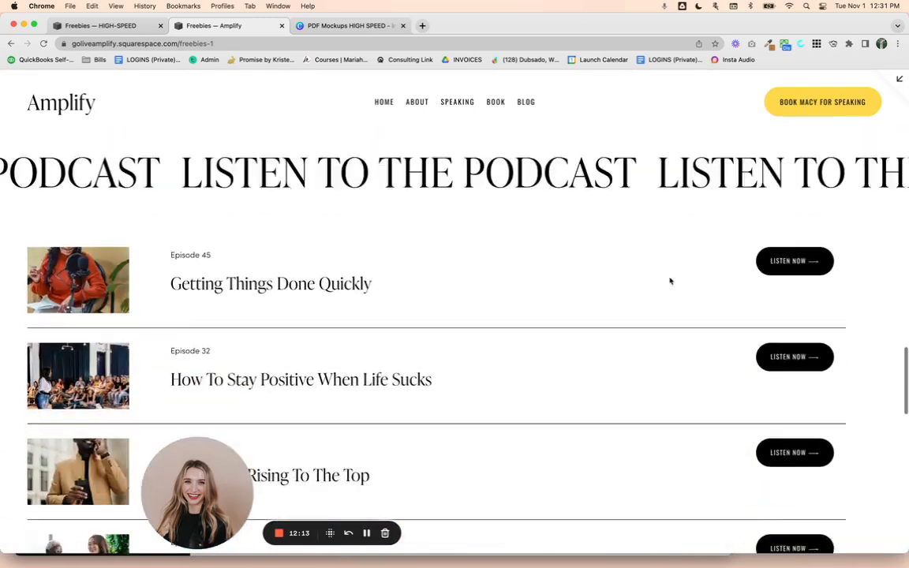
scroll(669, 281, "up", 20)
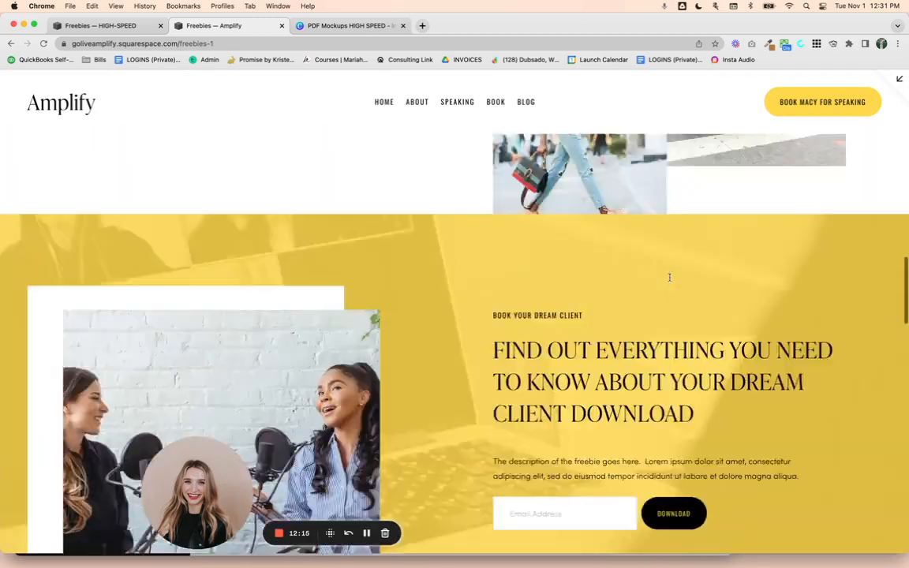
left_click(898, 82)
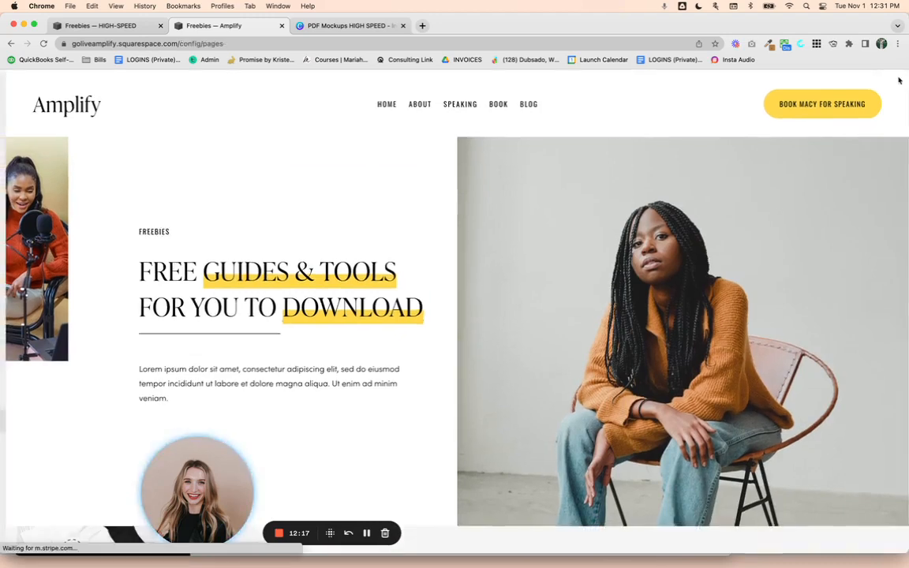
Inspect the Freebies page's mobile layout down to the yellow call-to-action section
left_click(863, 93)
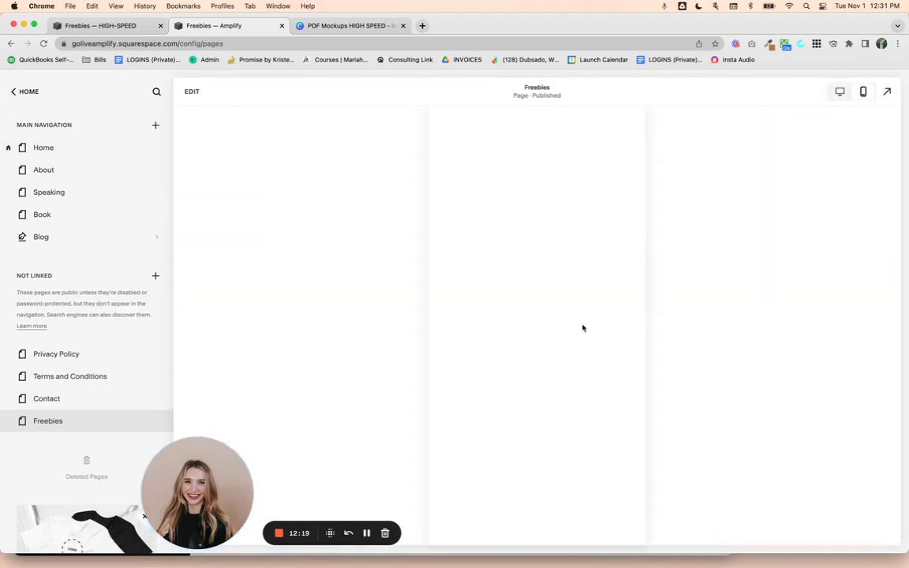
scroll(536, 267, "down", 5)
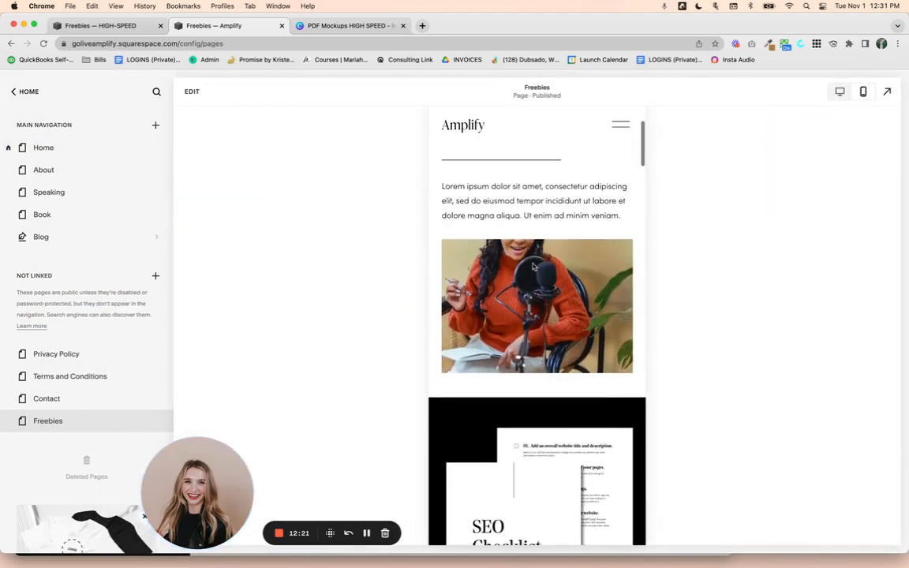
scroll(524, 266, "down", 10)
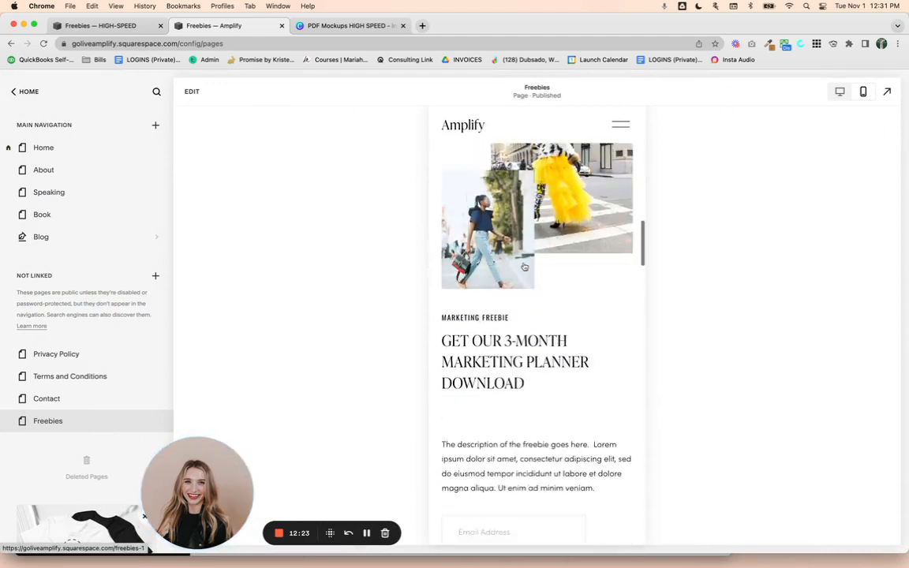
scroll(524, 266, "down", 10)
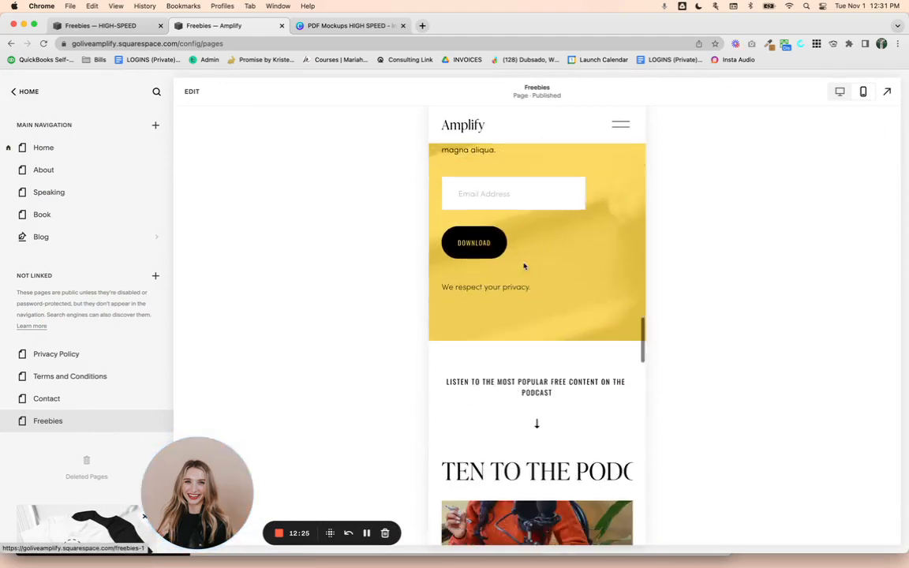
scroll(524, 267, "down", 10)
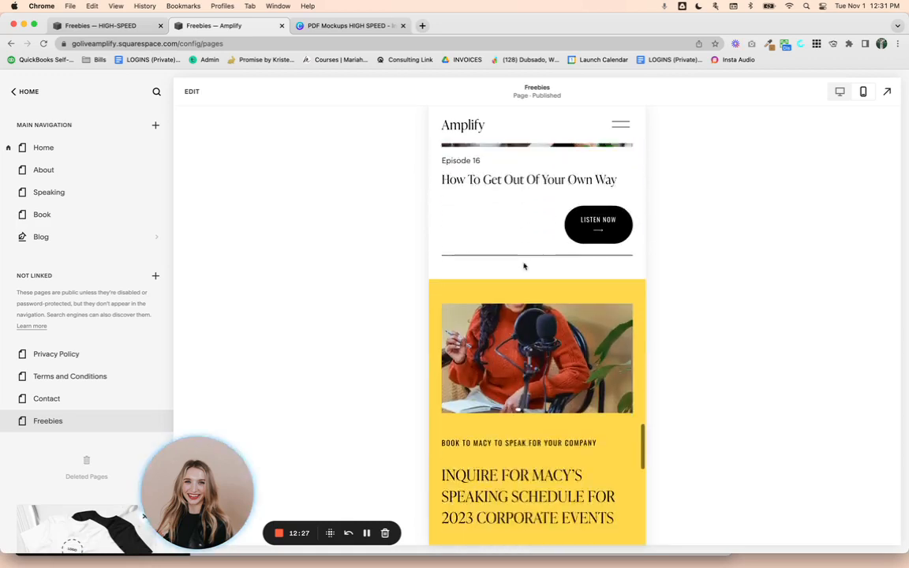
scroll(524, 265, "down", 3)
scroll(523, 265, "up", 5)
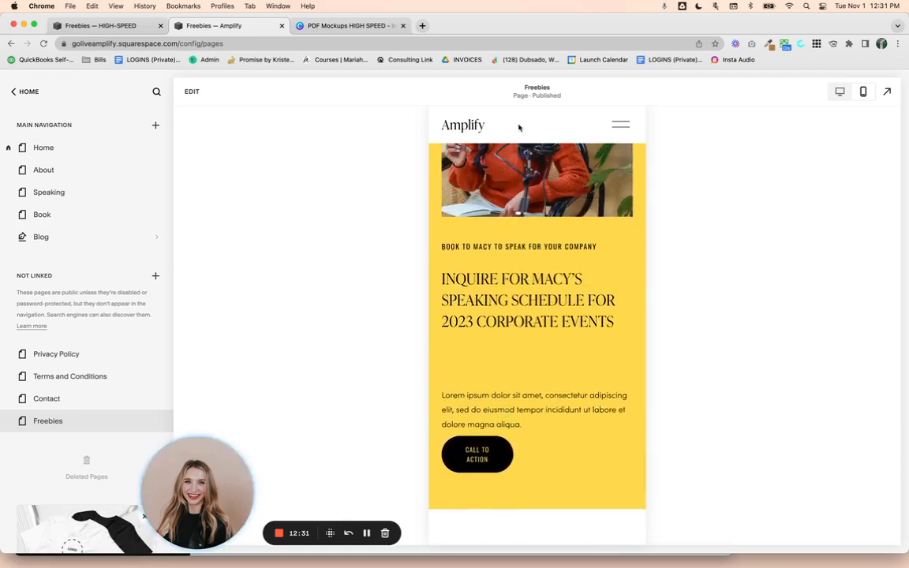
In the mobile layout, shorten the call-to-action heading block, move the description and button up, and fit the button label on one line
left_click(191, 93)
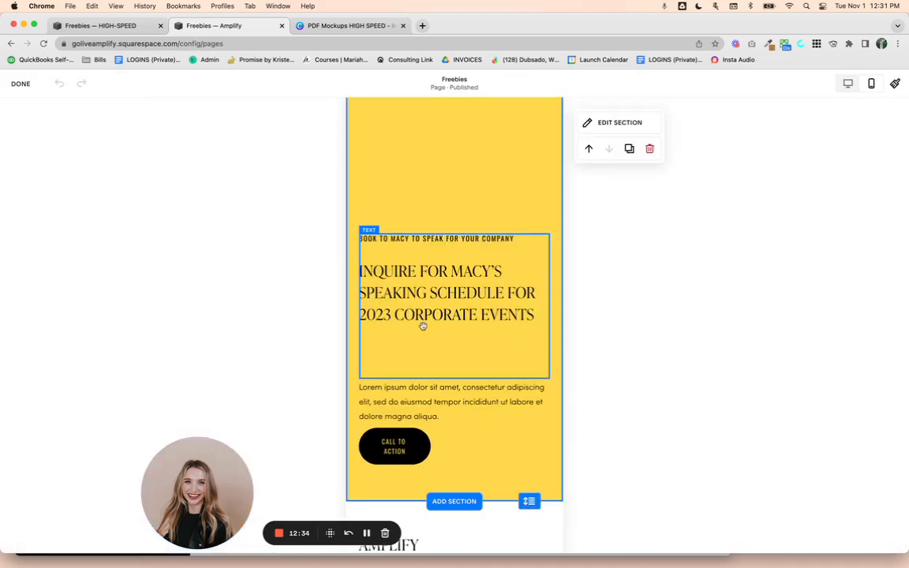
left_click(423, 326)
left_click_drag(455, 342, 456, 329)
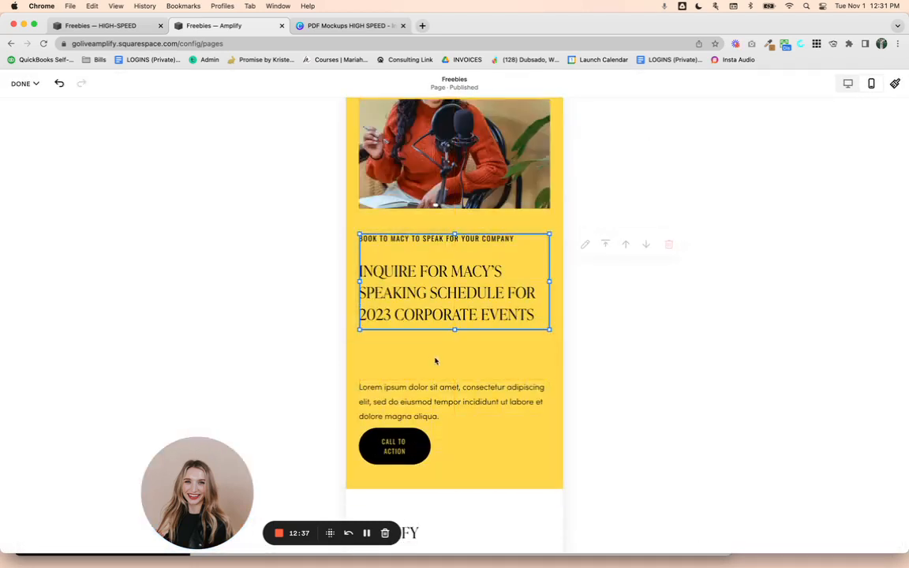
left_click_drag(429, 401, 432, 371)
left_click_drag(410, 420, 410, 384)
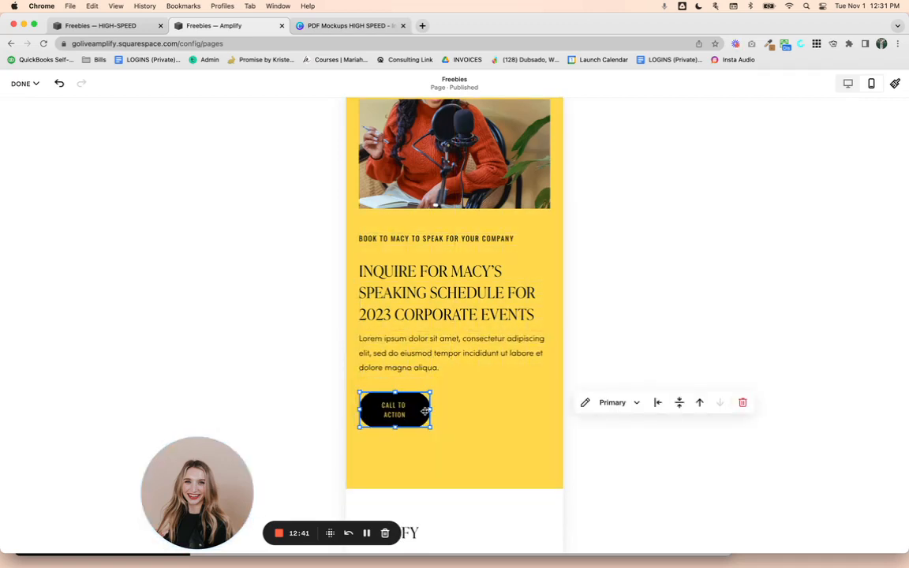
left_click(499, 458)
scroll(498, 455, "up", 3)
scroll(502, 445, "down", 3)
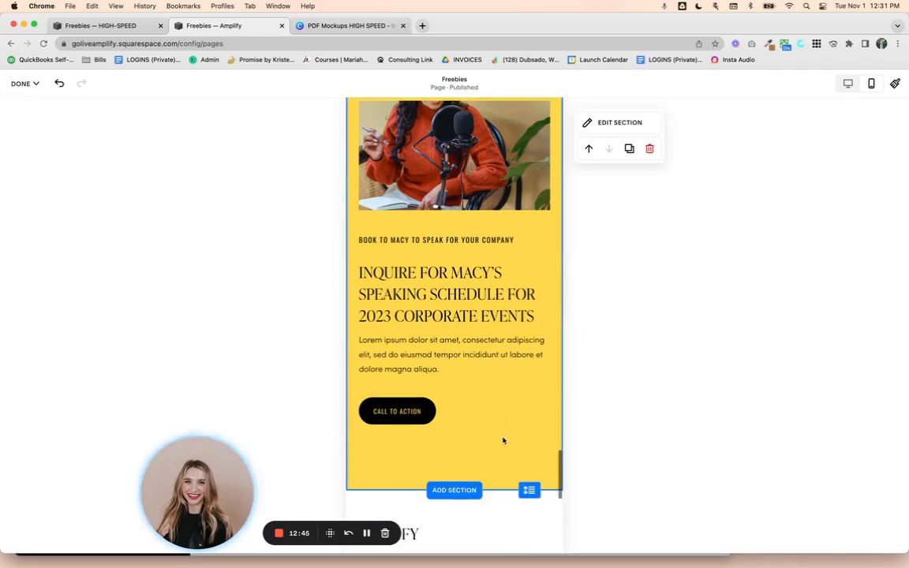
Widen the mobile Listen Now buttons for Episode 16 and Episode 24 so their labels fit on one line
scroll(479, 413, "up", 10)
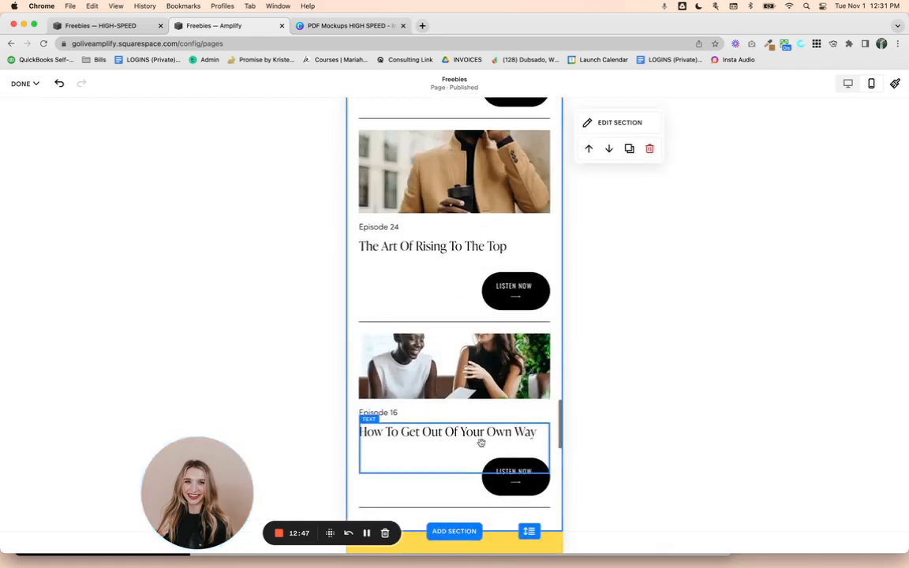
left_click(494, 475)
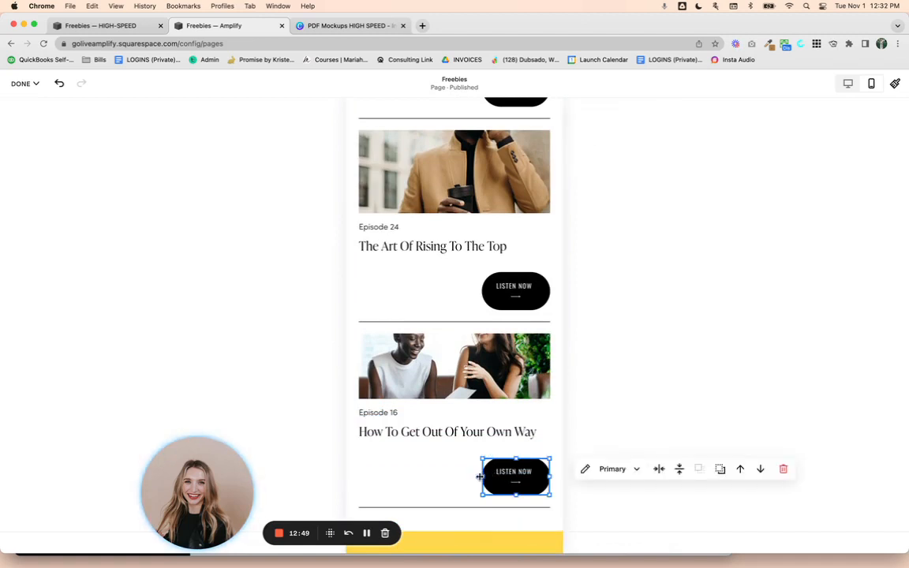
left_click_drag(482, 477, 441, 476)
left_click(489, 285)
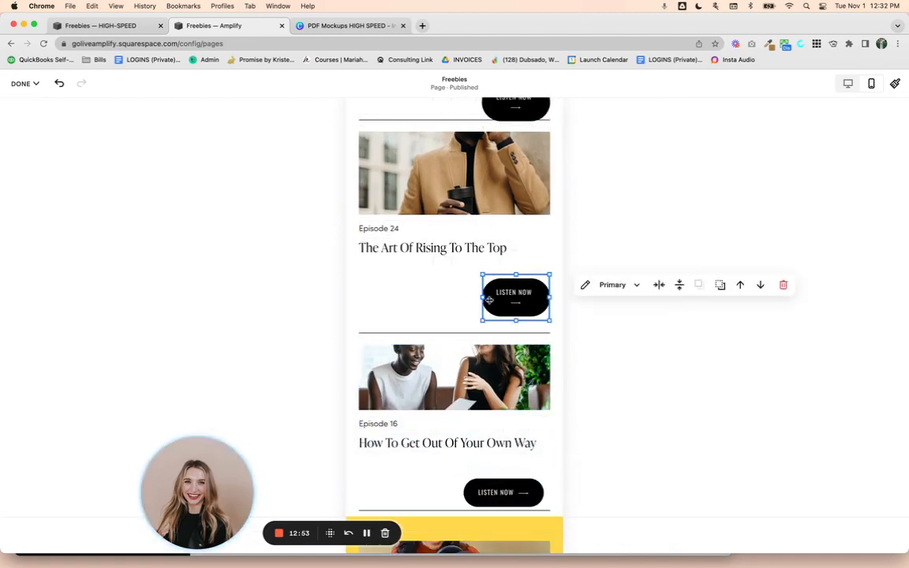
left_click_drag(446, 302, 425, 298)
left_click(387, 306)
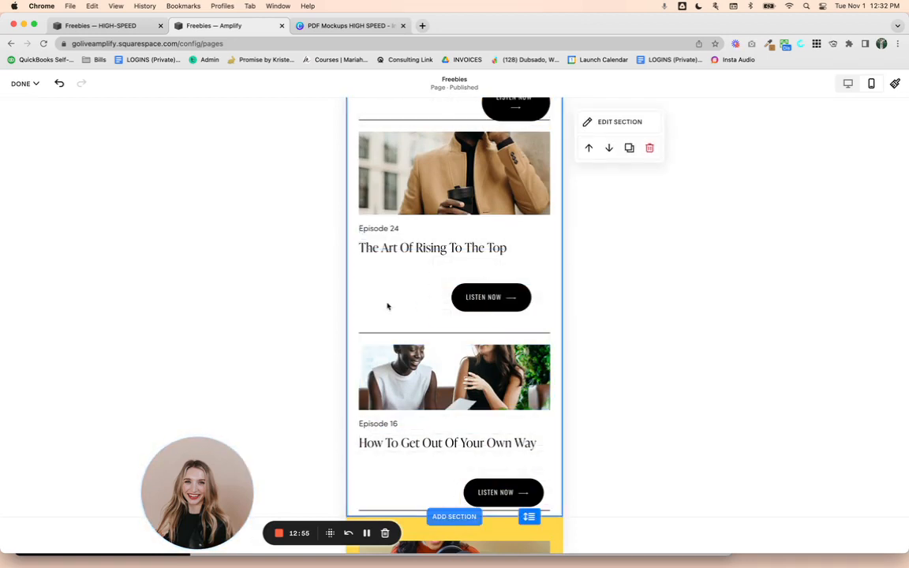
left_click_drag(506, 488, 504, 485)
left_click(440, 487)
Return to desktop view, check the page sections, and save the mobile layout edits
left_click(847, 83)
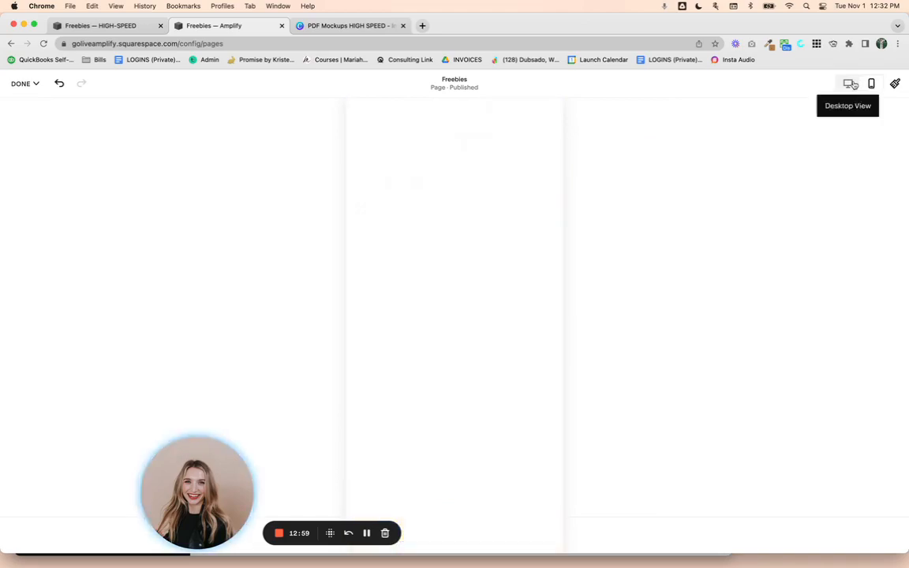
scroll(447, 341, "up", 20)
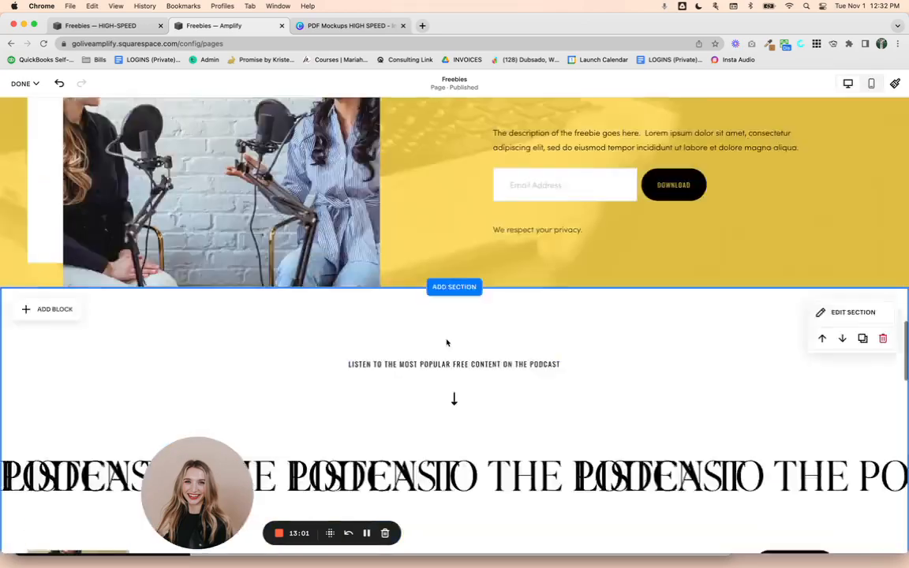
left_click_drag(197, 530, 81, 528)
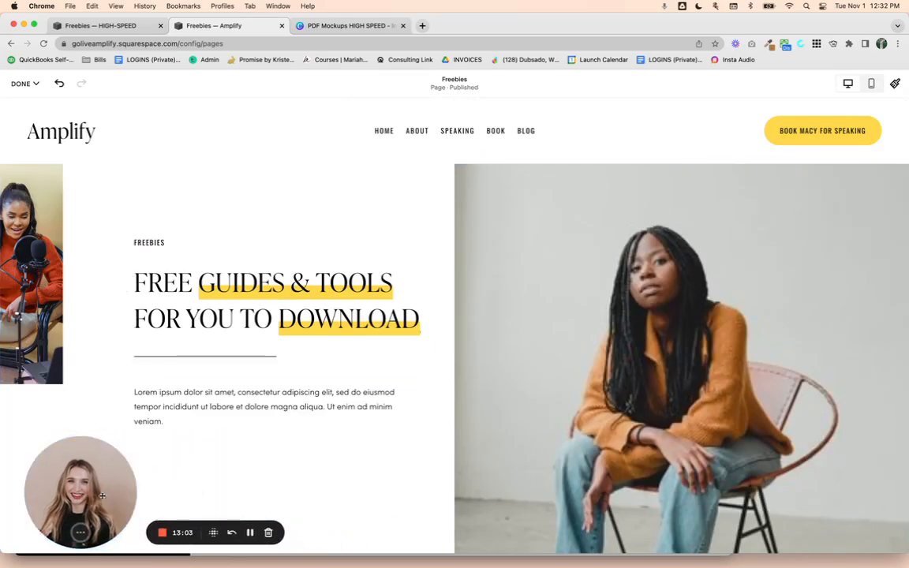
scroll(487, 410, "down", 5)
scroll(487, 410, "down", 15)
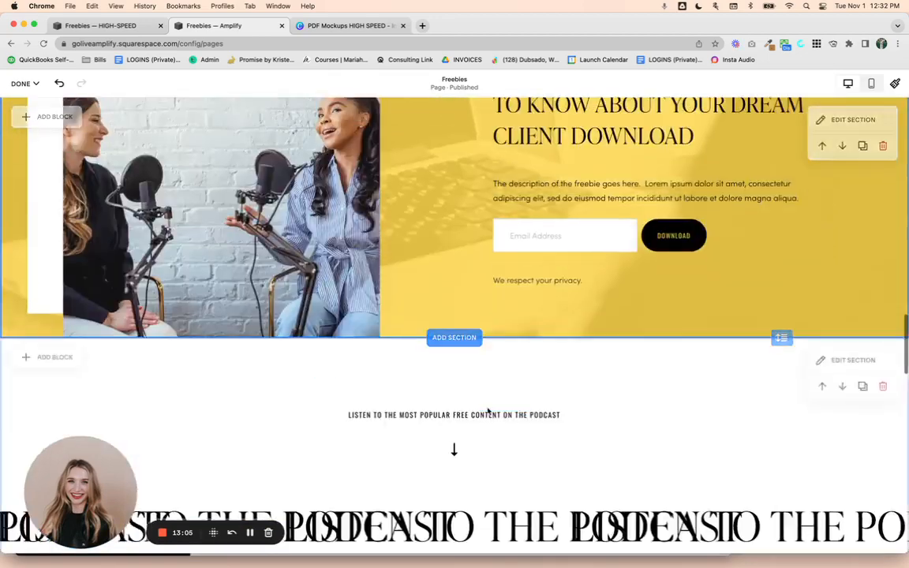
scroll(487, 410, "up", 20)
left_click(22, 83)
left_click(26, 117)
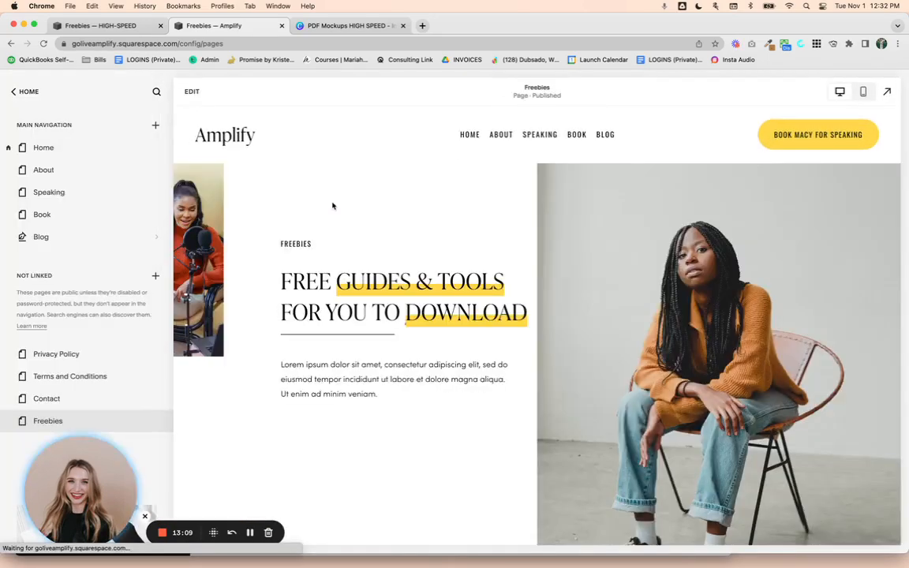
Review the saved Freebies page in desktop view from the hero section to the footer
scroll(482, 287, "down", 15)
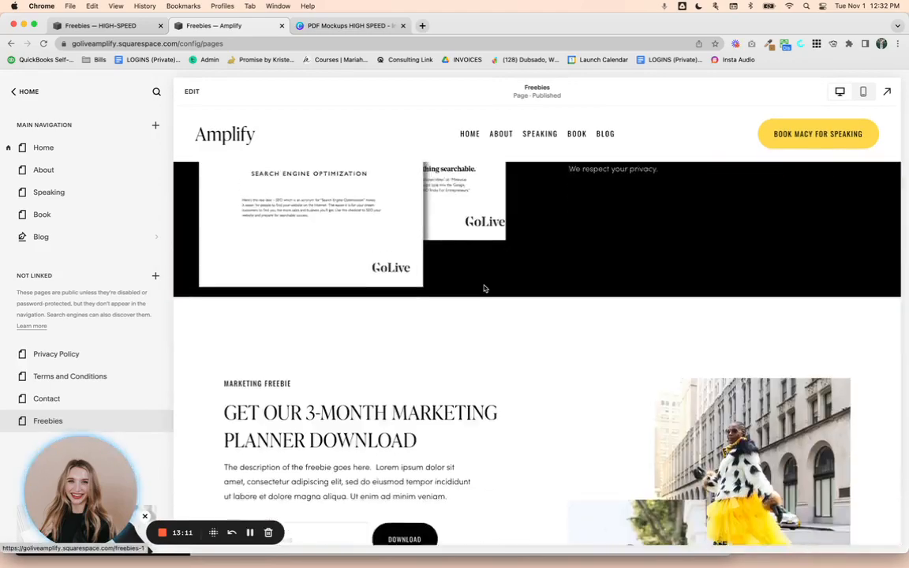
scroll(485, 289, "down", 15)
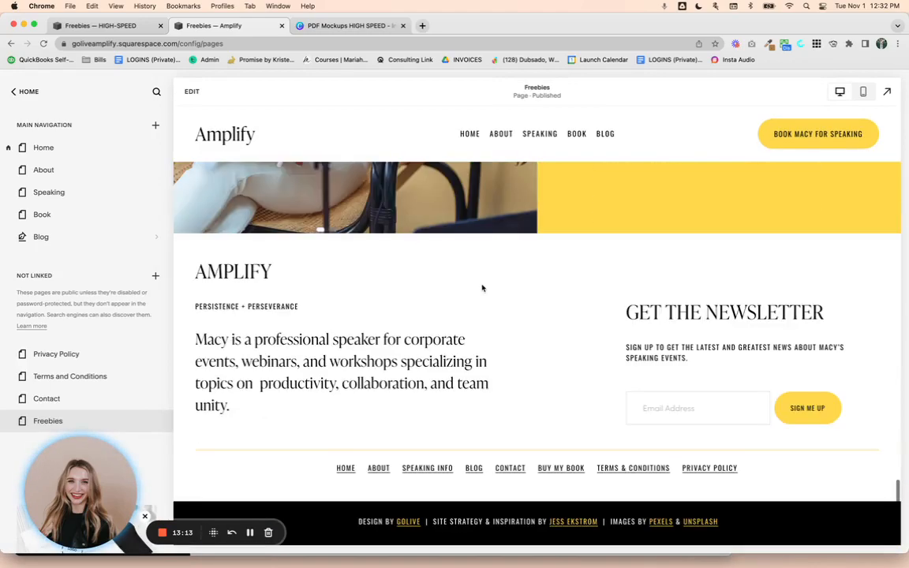
scroll(482, 287, "up", 8)
scroll(482, 288, "up", 20)
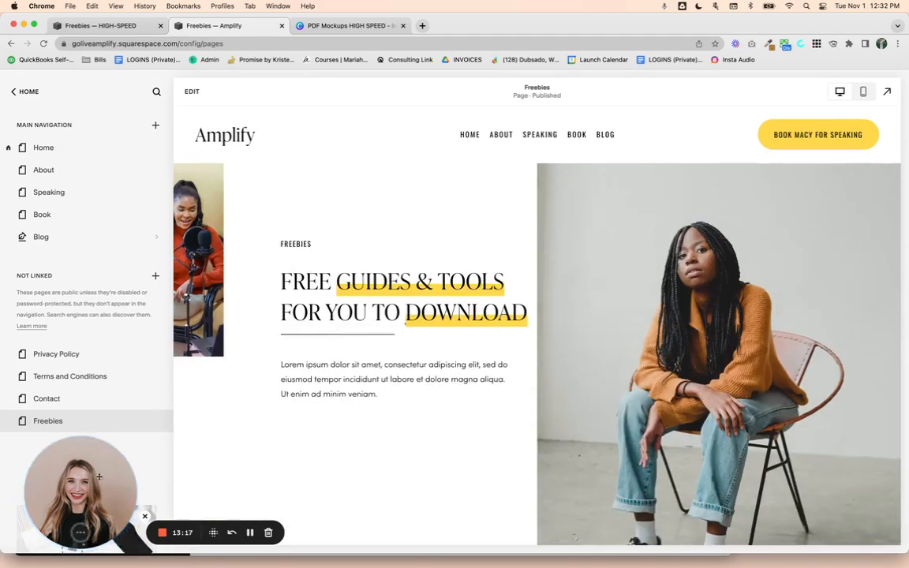
left_click_drag(99, 476, 93, 478)
scroll(590, 361, "down", 2)
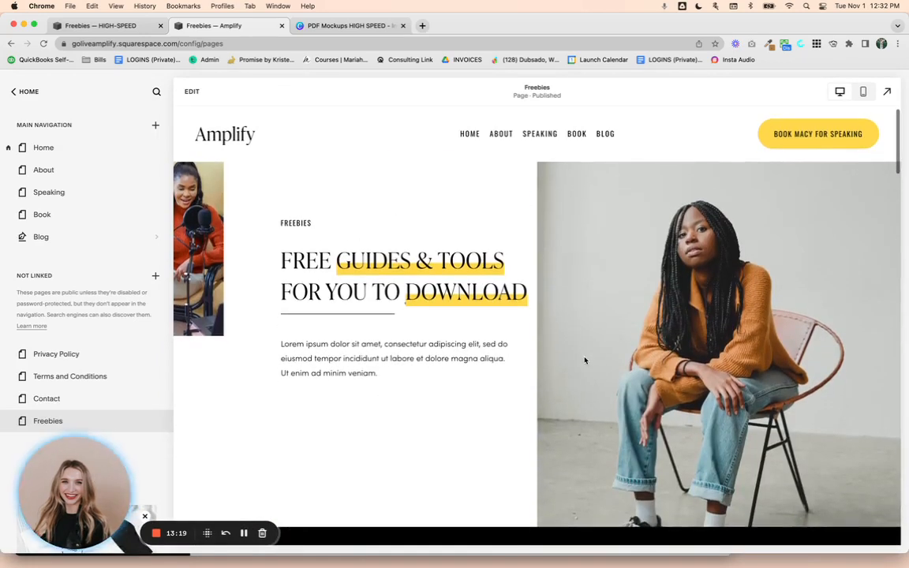